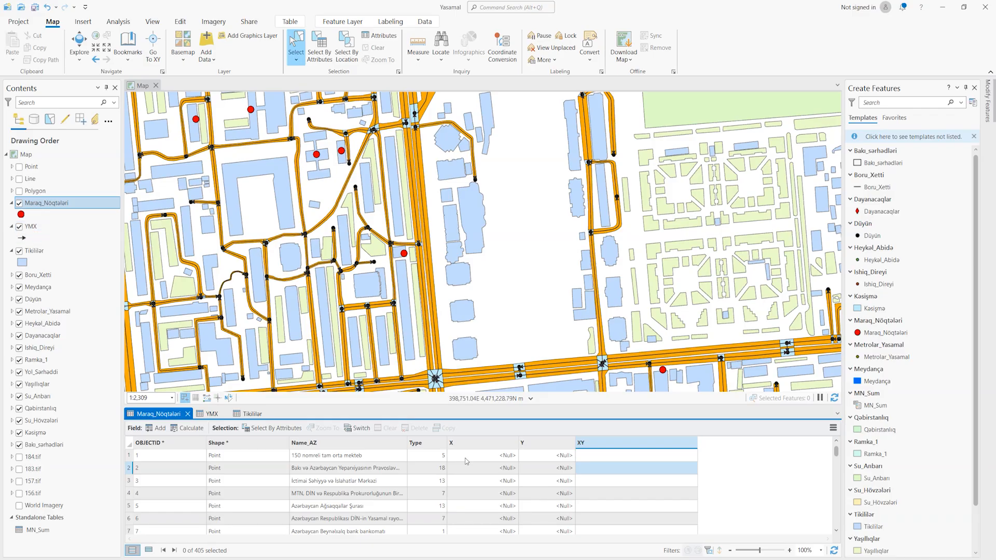
- Start Calculate Geometry on the X field of the Maraq_Nöqtələri table and set its property to Point x-coordinate
{"action": "left_click", "coordinate": [475, 441]}
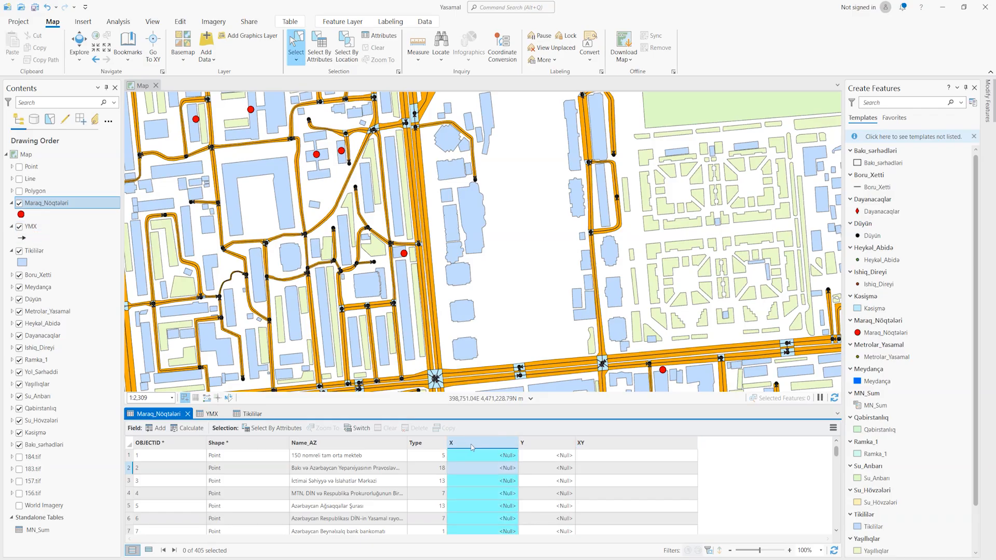
{"action": "right_click", "coordinate": [471, 446]}
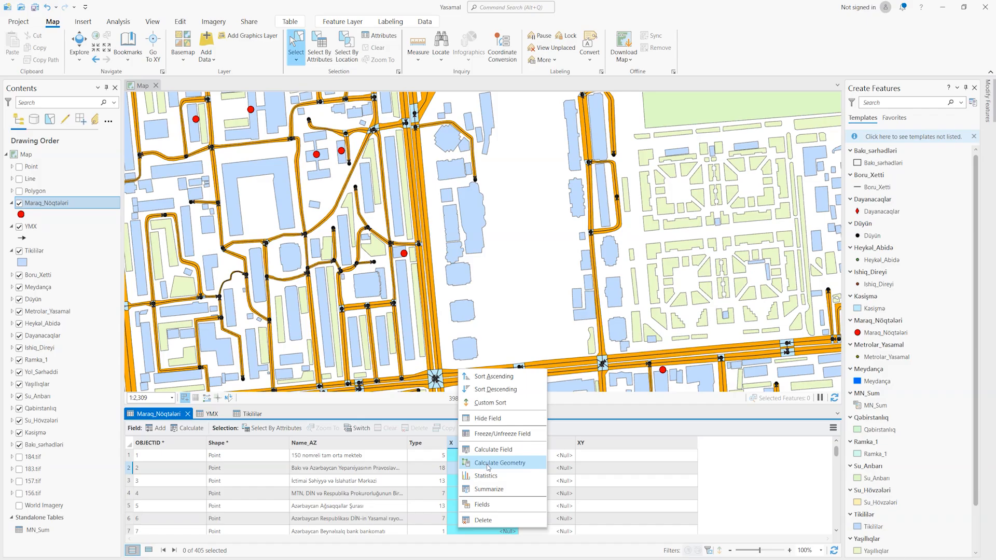
{"action": "left_click", "coordinate": [484, 463]}
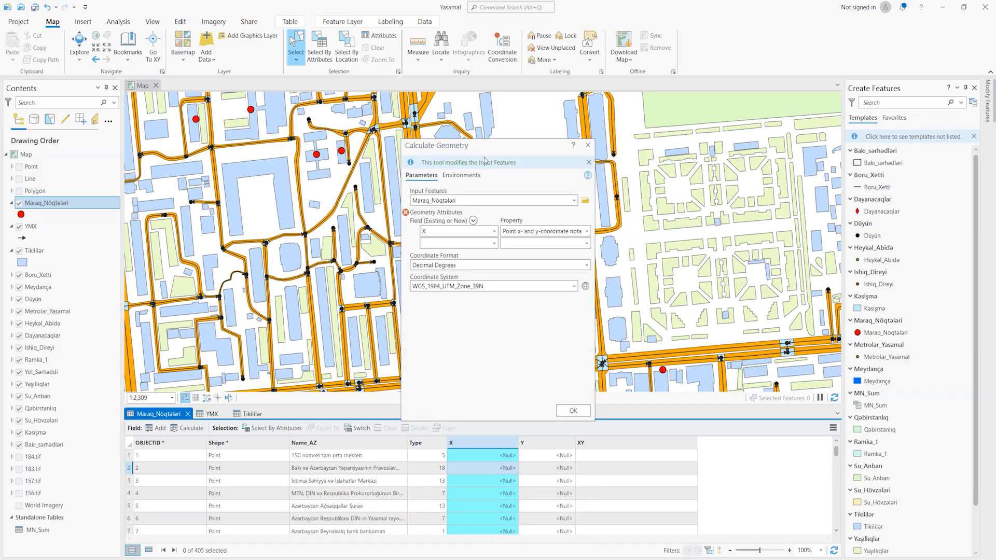
{"action": "left_click_drag", "start_coordinate": [480, 152], "coordinate": [326, 103]}
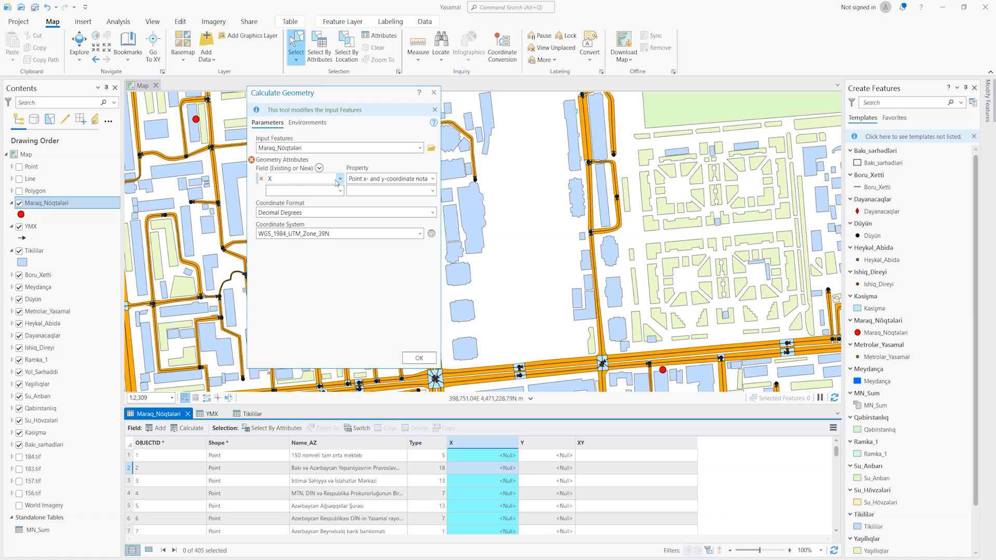
{"action": "left_click", "coordinate": [425, 178]}
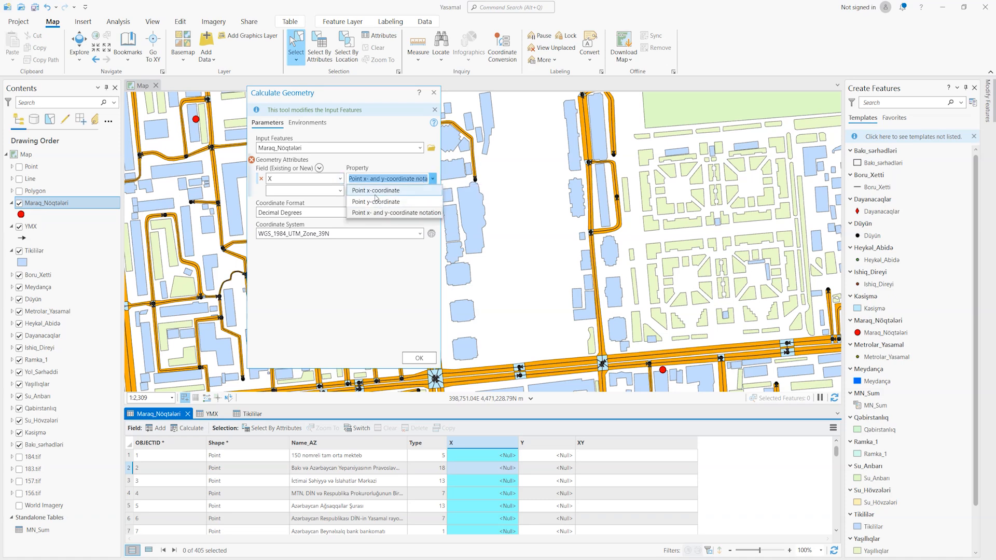
{"action": "left_click", "coordinate": [373, 194]}
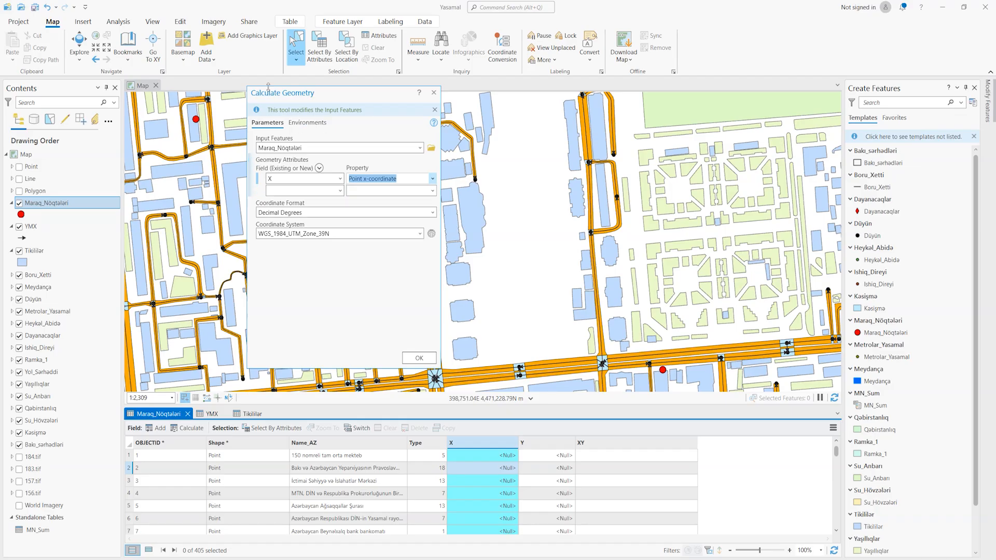
- Add the Y field with Point y-coordinate and the XY field with Point x- and y-coordinate notation to the geometry attributes
{"action": "left_click", "coordinate": [340, 192]}
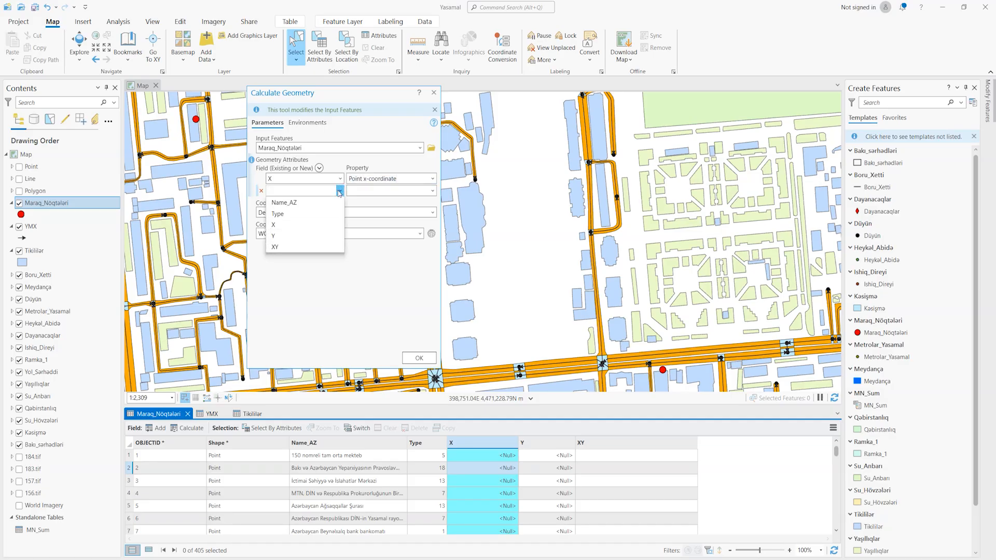
{"action": "left_click", "coordinate": [280, 236]}
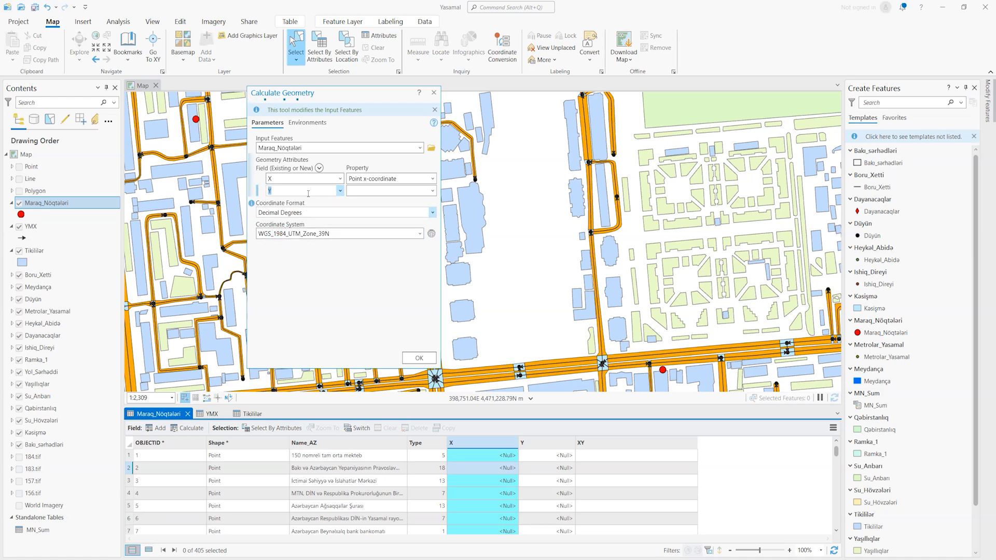
{"action": "left_click", "coordinate": [433, 192]}
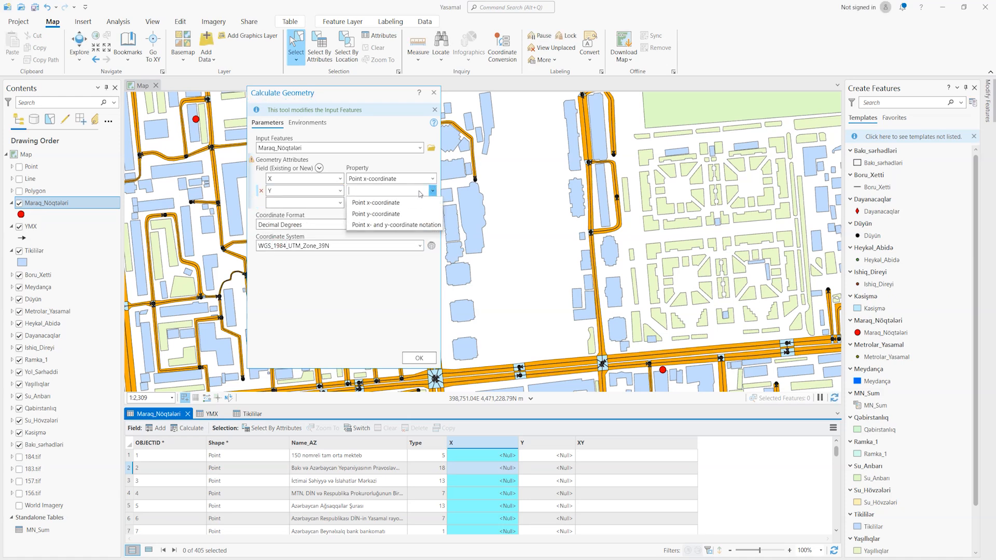
{"action": "left_click", "coordinate": [374, 213]}
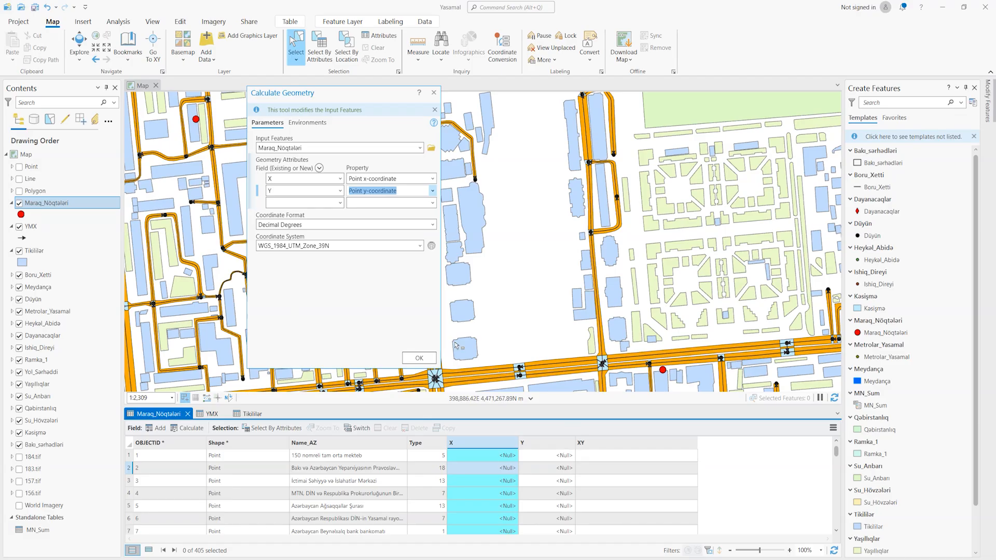
{"action": "left_click", "coordinate": [340, 202]}
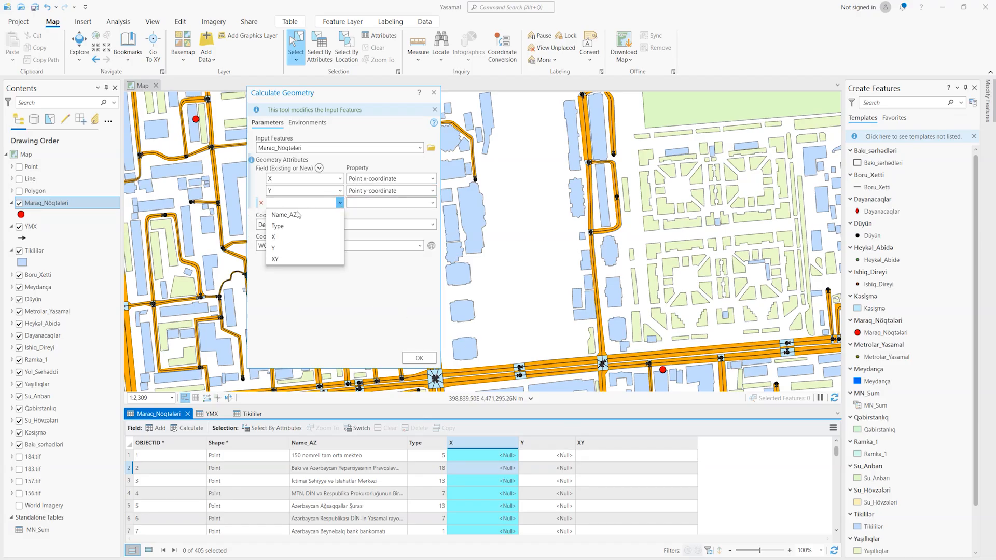
{"action": "left_click", "coordinate": [278, 259]}
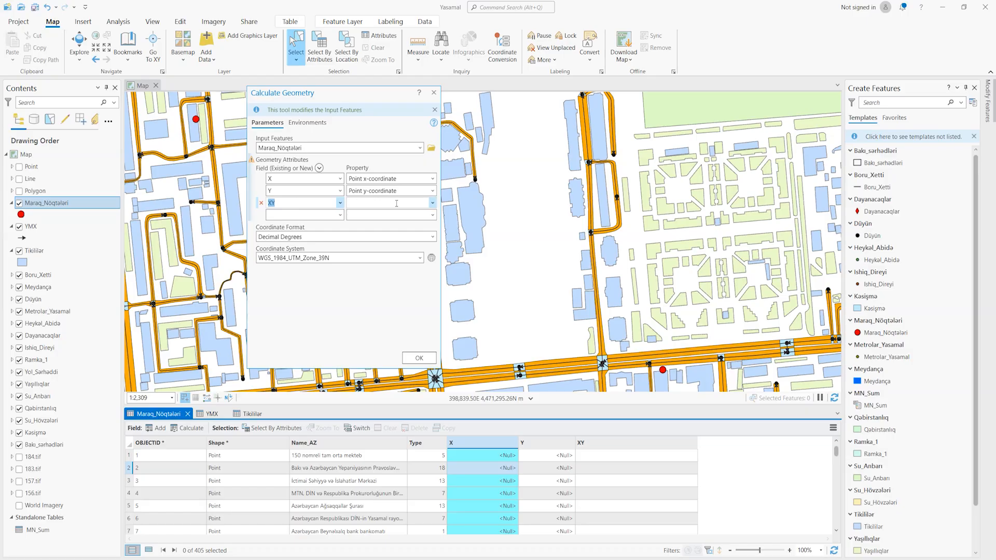
{"action": "left_click", "coordinate": [432, 203]}
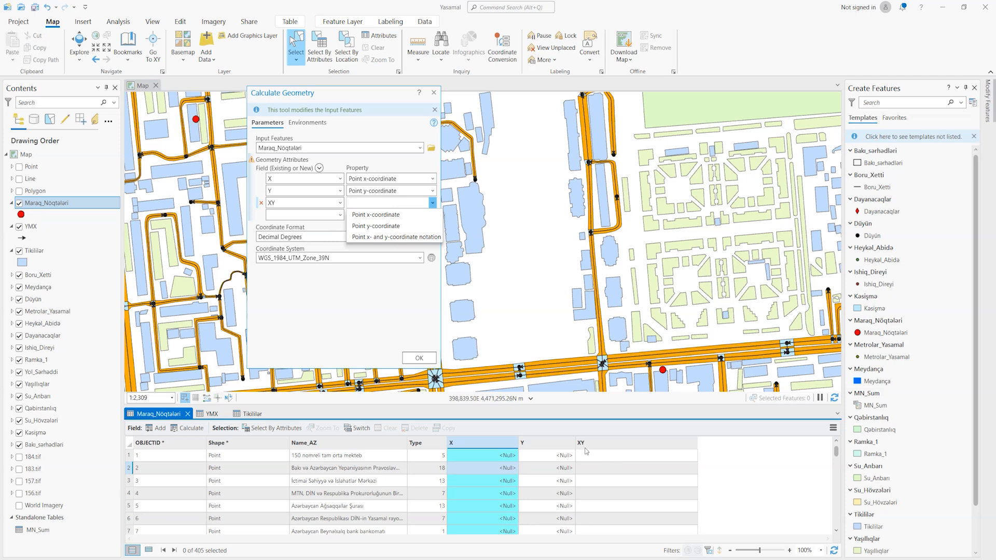
{"action": "left_click", "coordinate": [362, 237]}
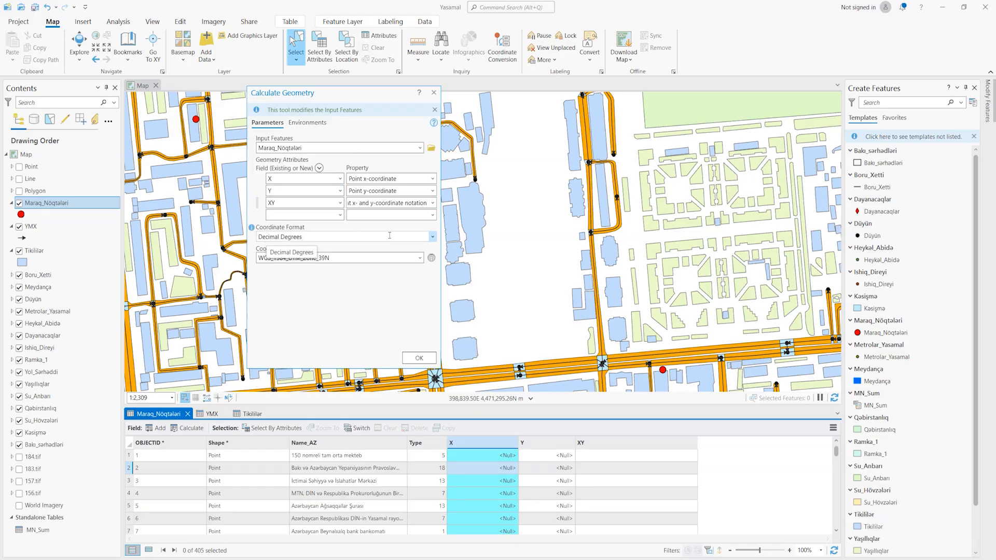
- Run the geometry calculation with the Decimal Degrees coordinate format and the WGS_1984_UTM_Zone_39N coordinate system
{"action": "left_click", "coordinate": [433, 237]}
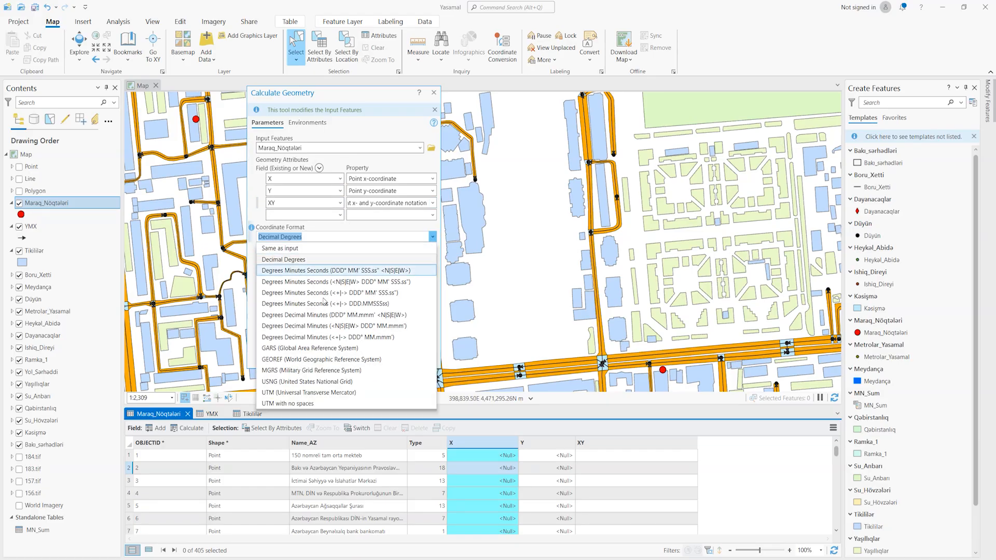
{"action": "left_click", "coordinate": [332, 259]}
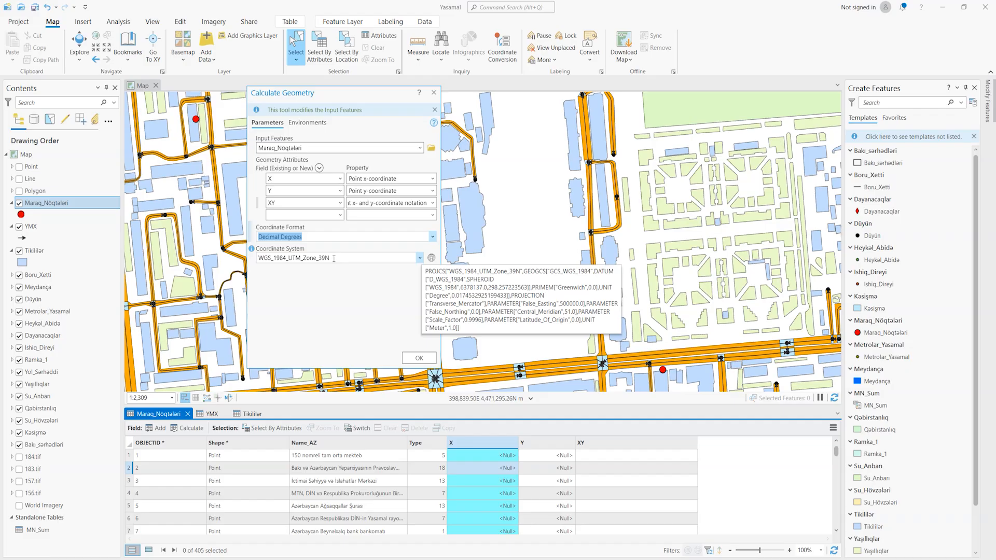
{"action": "left_click", "coordinate": [419, 259]}
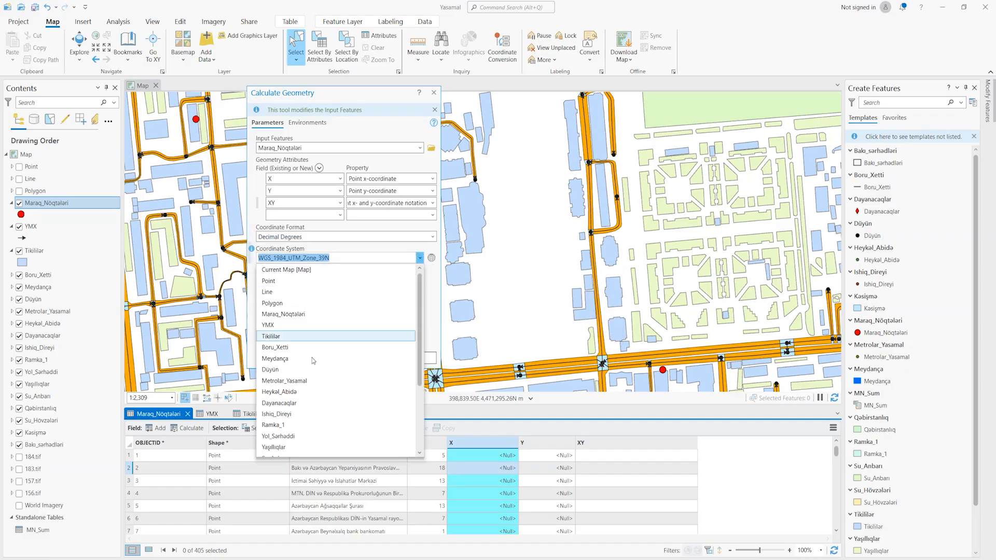
{"action": "left_click", "coordinate": [438, 273]}
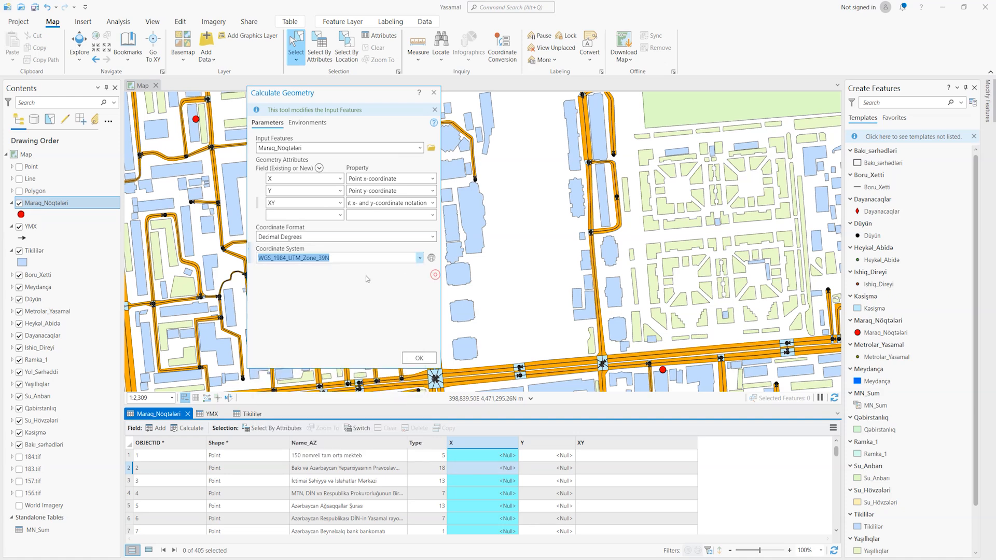
{"action": "left_click", "coordinate": [357, 258]}
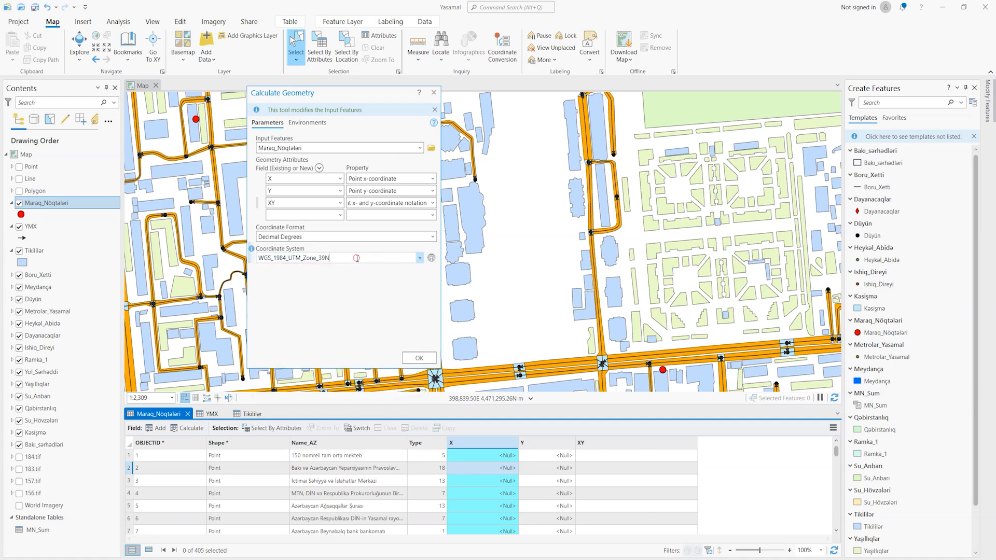
{"action": "left_click", "coordinate": [431, 258]}
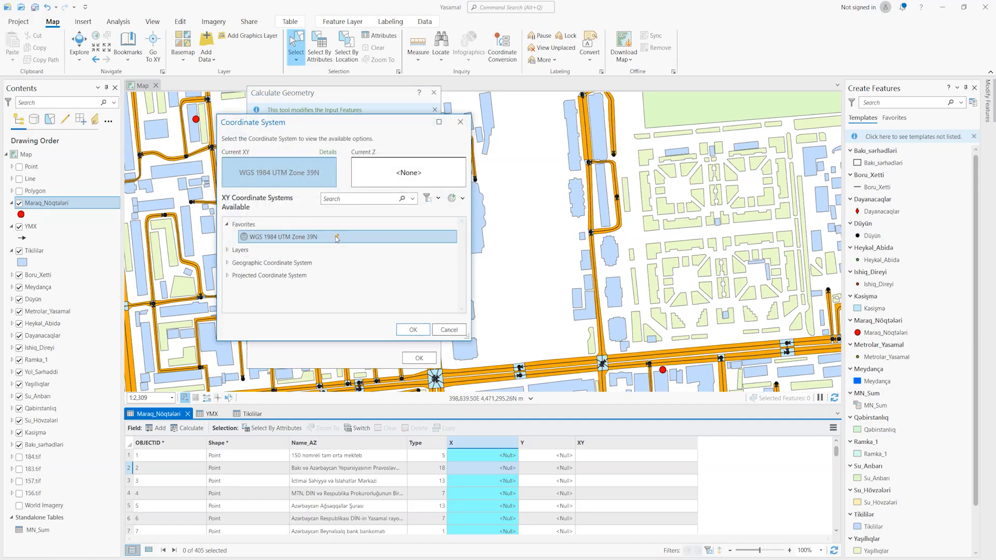
{"action": "left_click", "coordinate": [436, 330]}
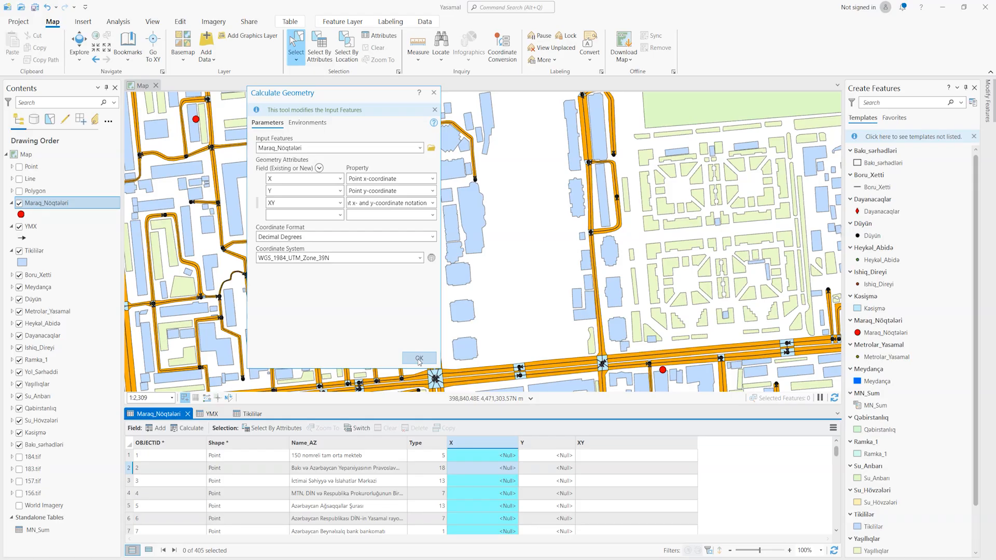
{"action": "left_click", "coordinate": [307, 122]}
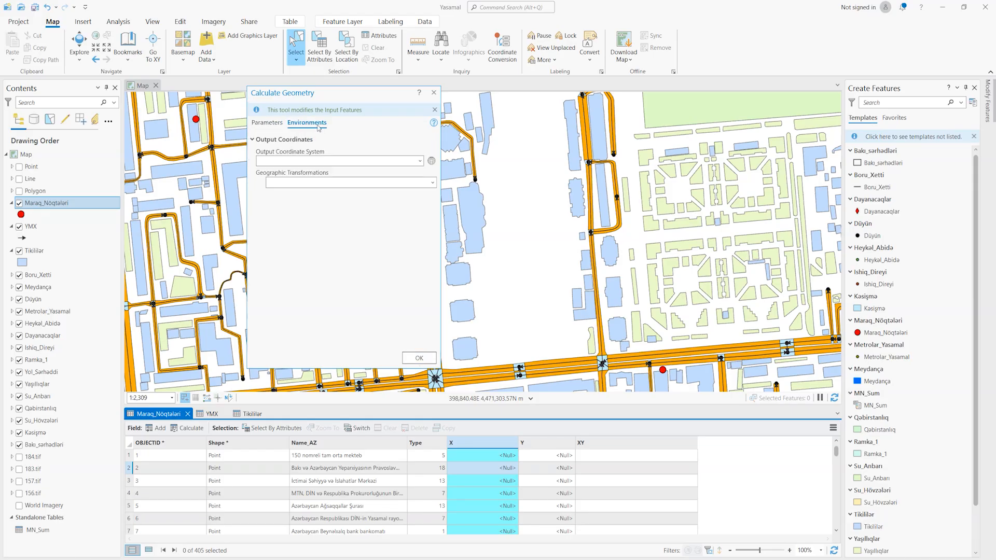
{"action": "left_click", "coordinate": [264, 123]}
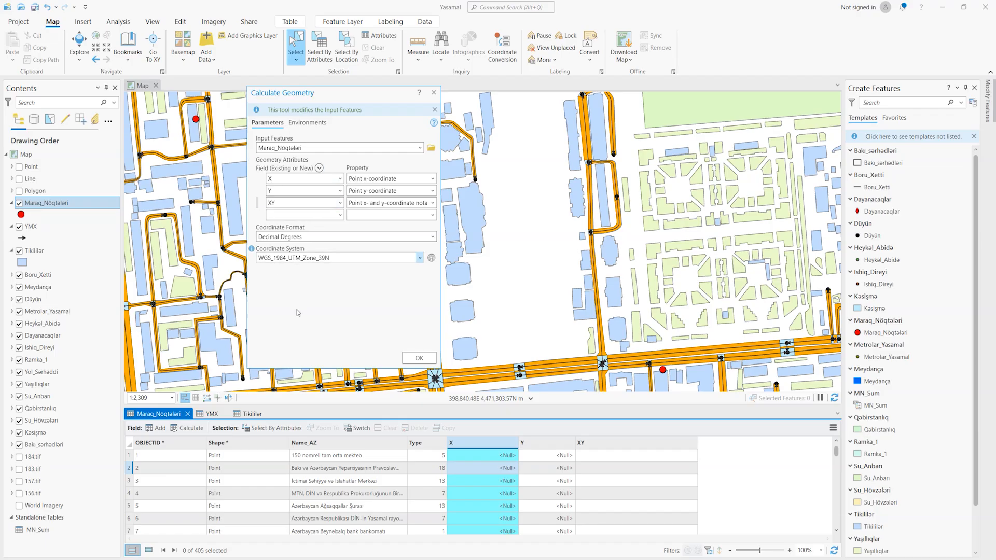
{"action": "left_click", "coordinate": [414, 365]}
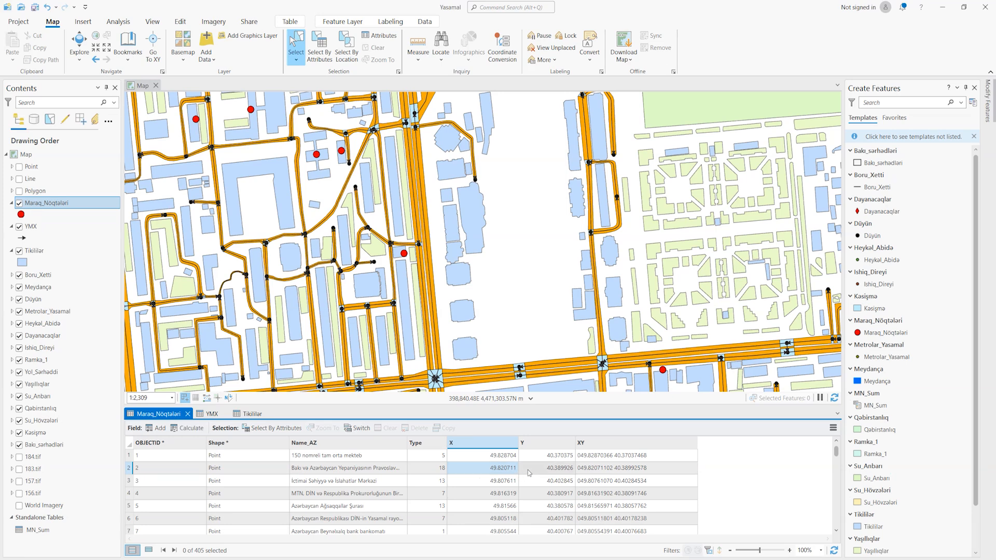
- Check the calculated Y and XY values, highlight the first five records of the point table, and clear the selection
{"action": "left_click", "coordinate": [540, 468]}
{"action": "left_click", "coordinate": [674, 474]}
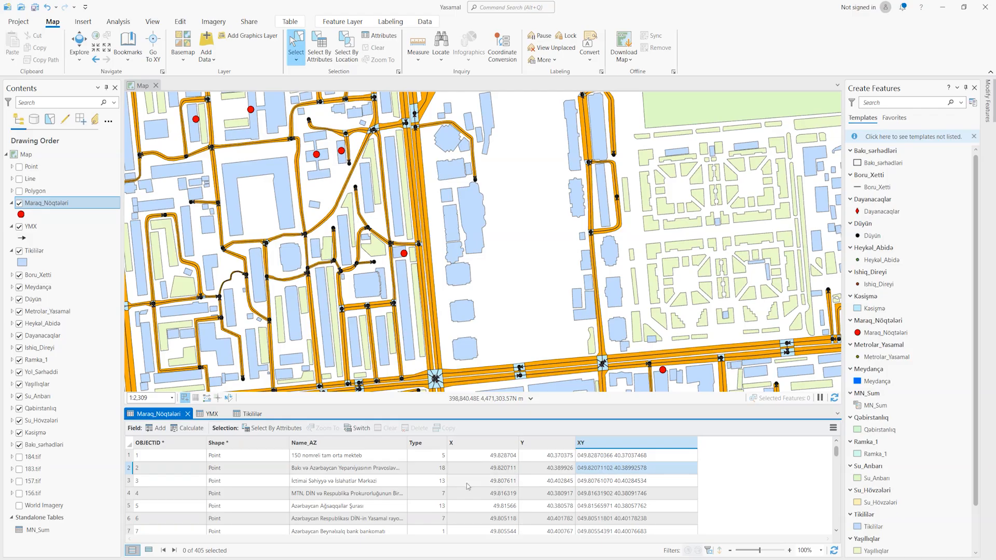
{"action": "left_click", "coordinate": [127, 455]}
{"action": "left_click_drag", "start_coordinate": [130, 467], "coordinate": [129, 505]}
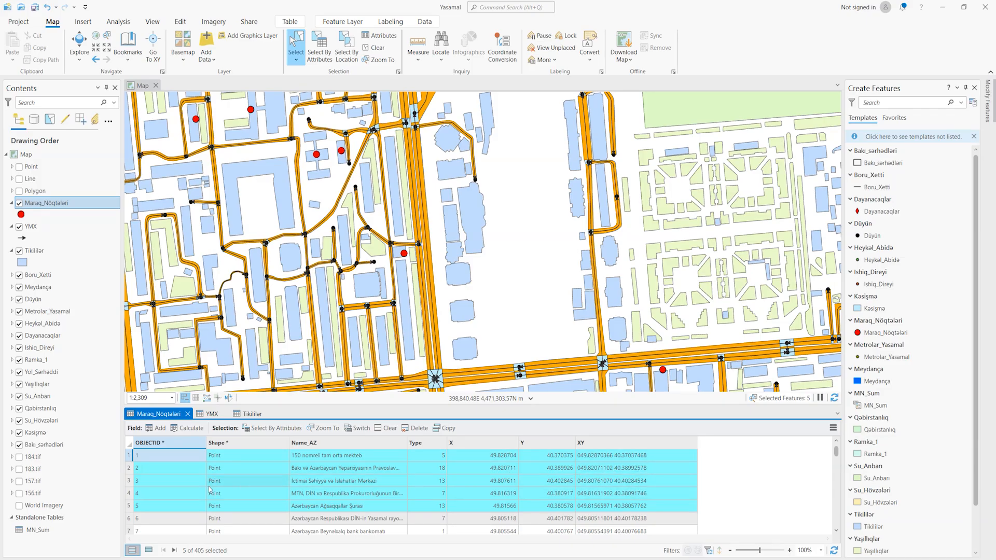
{"action": "left_click", "coordinate": [389, 429]}
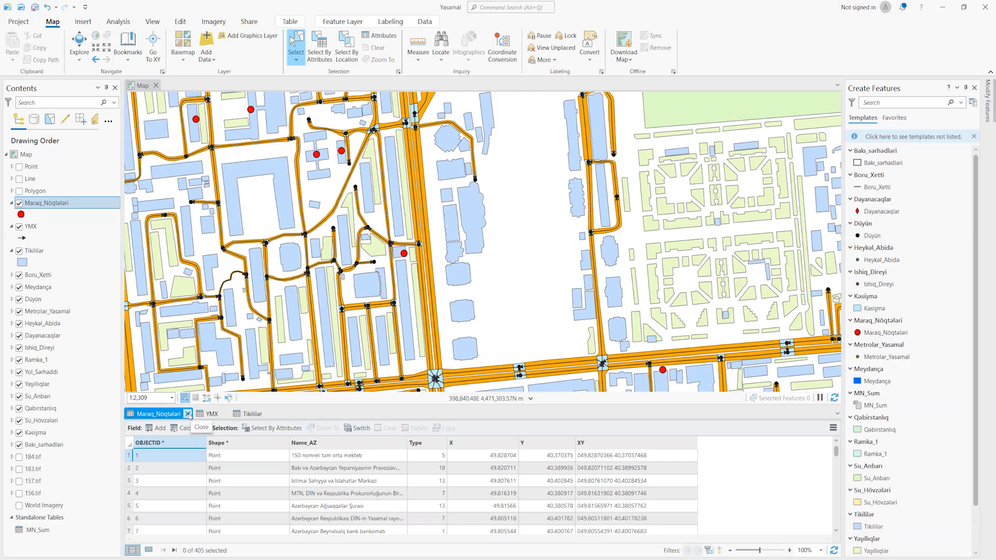
- Start Calculate Geometry on the Test field of the YMX table and set its property to Length
{"action": "left_click", "coordinate": [212, 415]}
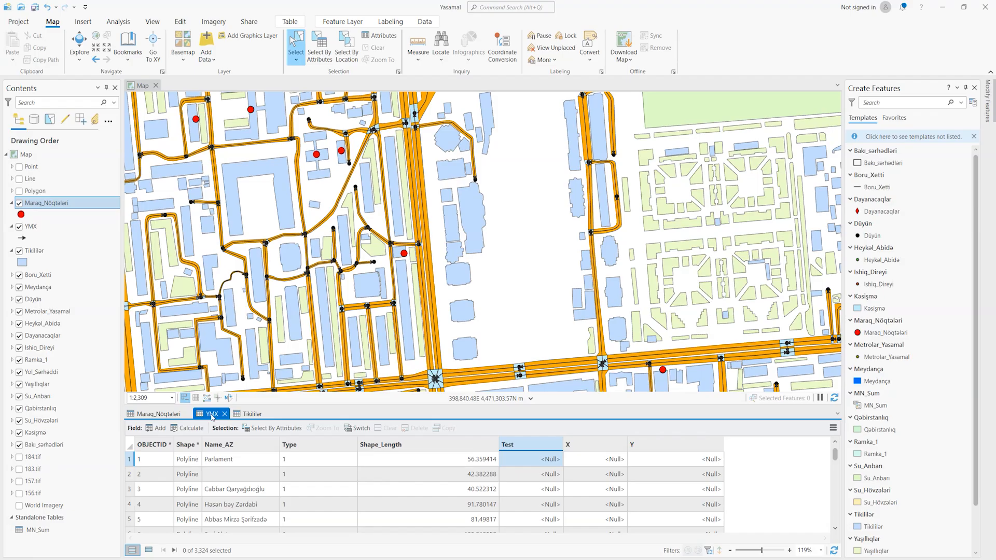
{"action": "left_click_drag", "start_coordinate": [467, 408], "coordinate": [467, 355]}
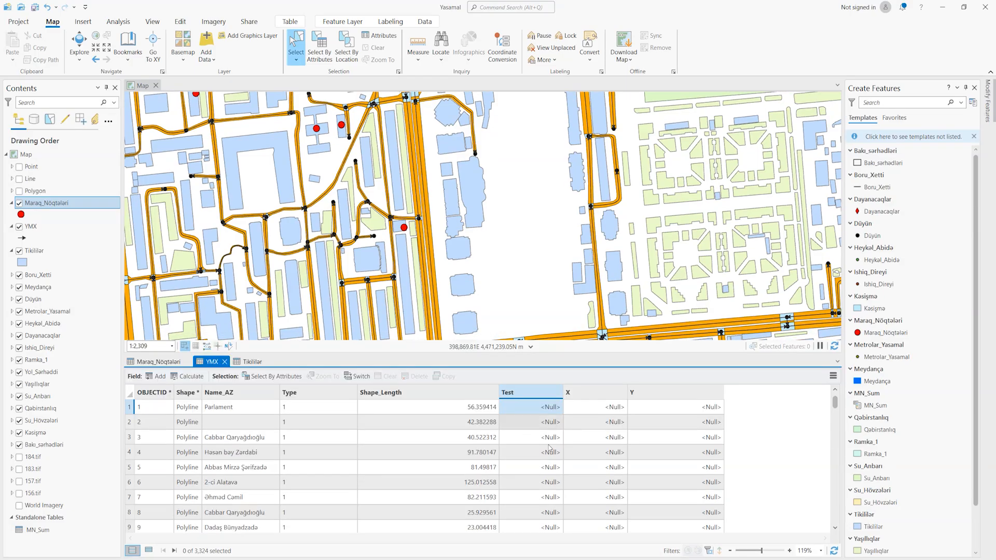
{"action": "right_click", "coordinate": [521, 393]}
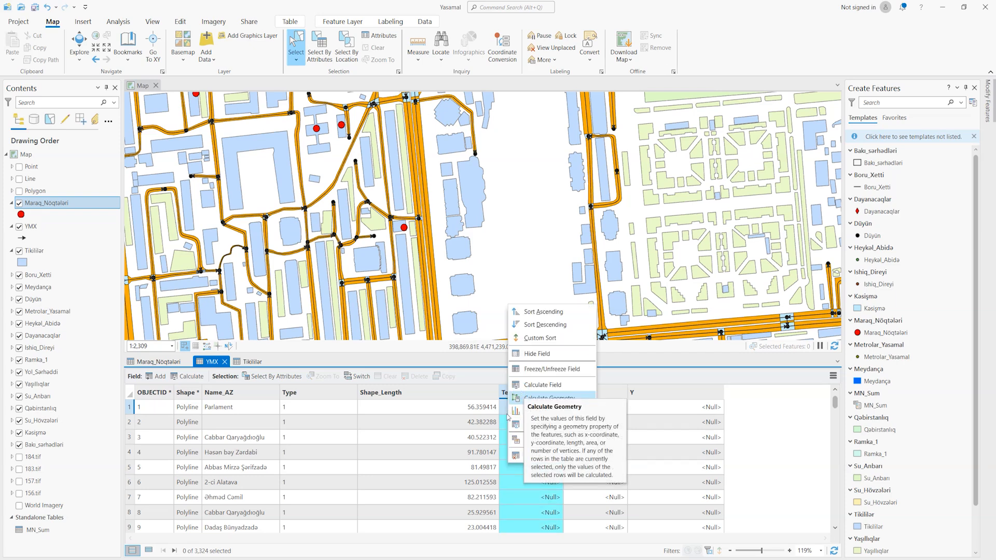
{"action": "left_click", "coordinate": [549, 398]}
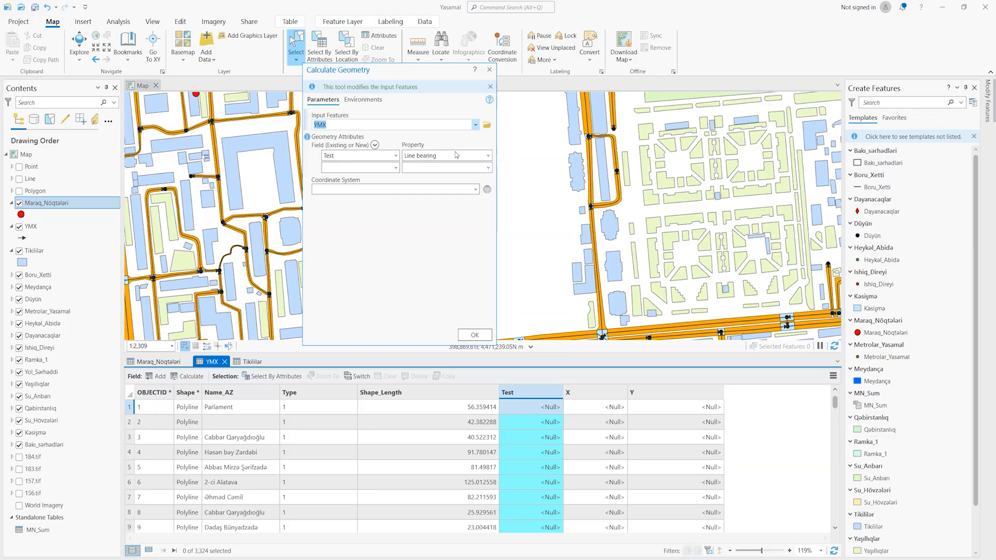
{"action": "left_click", "coordinate": [488, 156]}
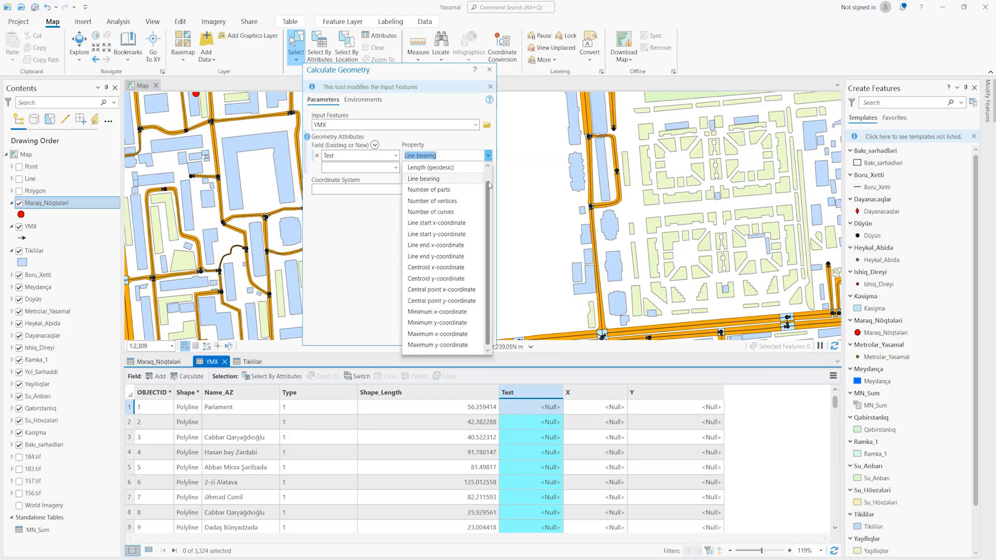
{"action": "scroll", "coordinate": [425, 169], "scroll_direction": "up", "scroll_amount": 1}
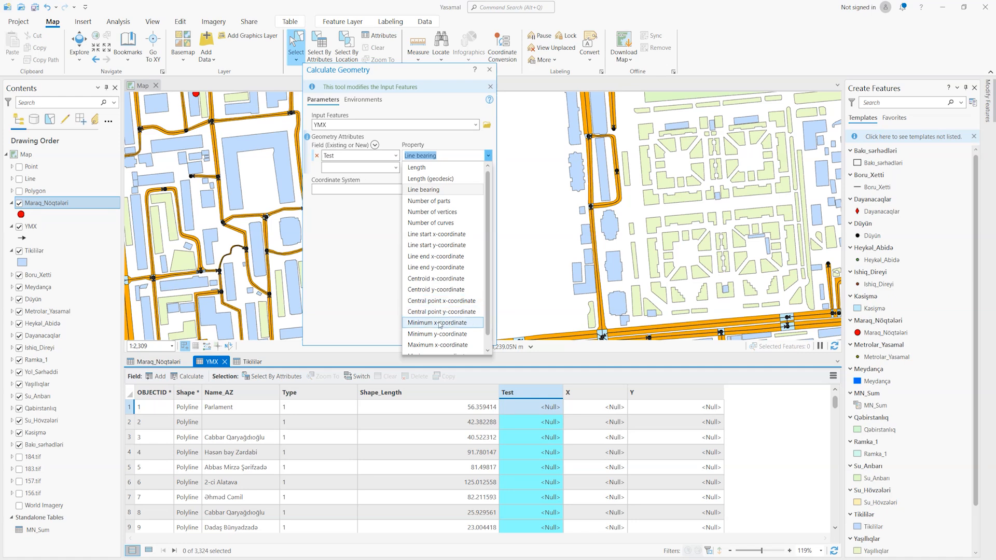
{"action": "scroll", "coordinate": [439, 325], "scroll_direction": "down", "scroll_amount": 1}
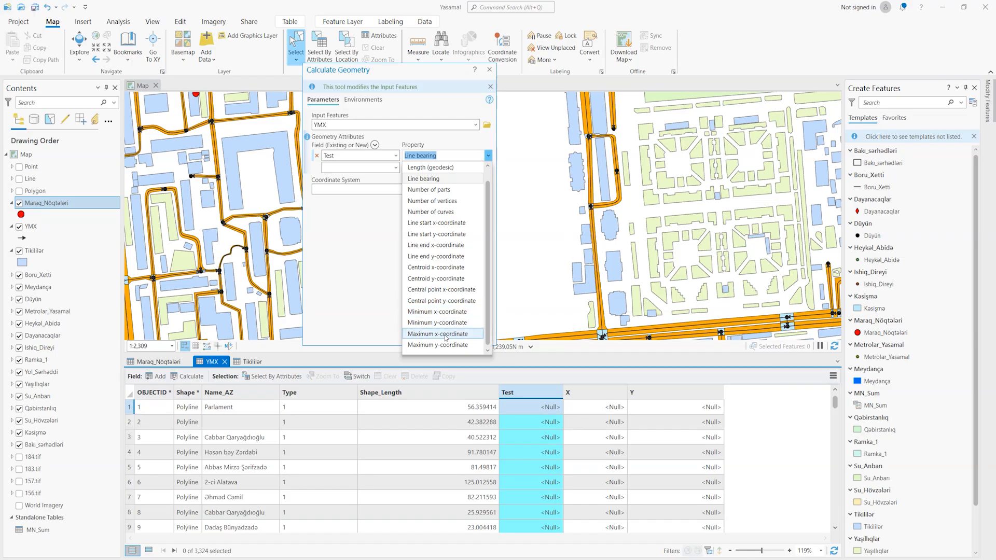
{"action": "scroll", "coordinate": [441, 187], "scroll_direction": "up", "scroll_amount": 1}
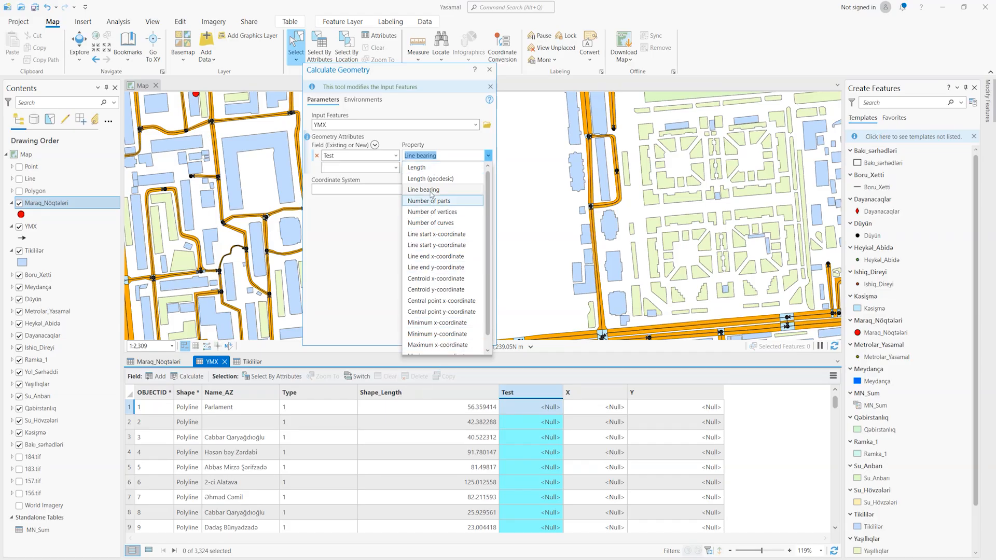
{"action": "left_click", "coordinate": [425, 167]}
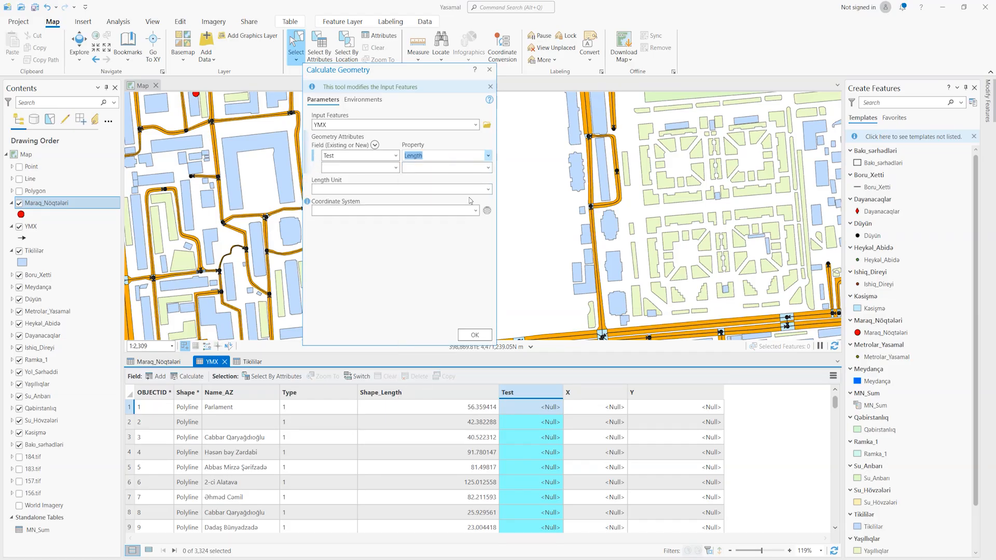
- Set the length unit to Meters and run the geometry calculation with the coordinate system left empty
{"action": "left_click", "coordinate": [487, 190]}
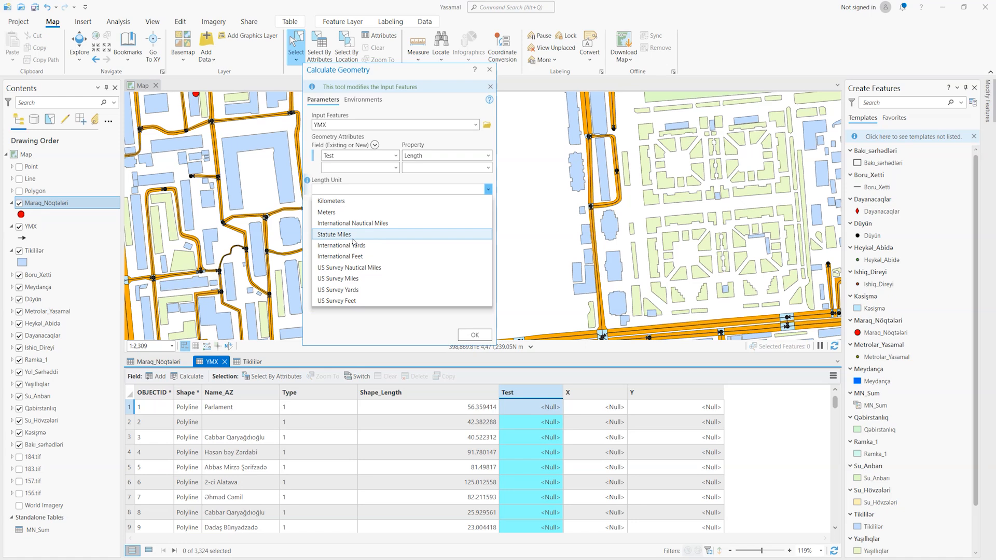
{"action": "left_click", "coordinate": [335, 213]}
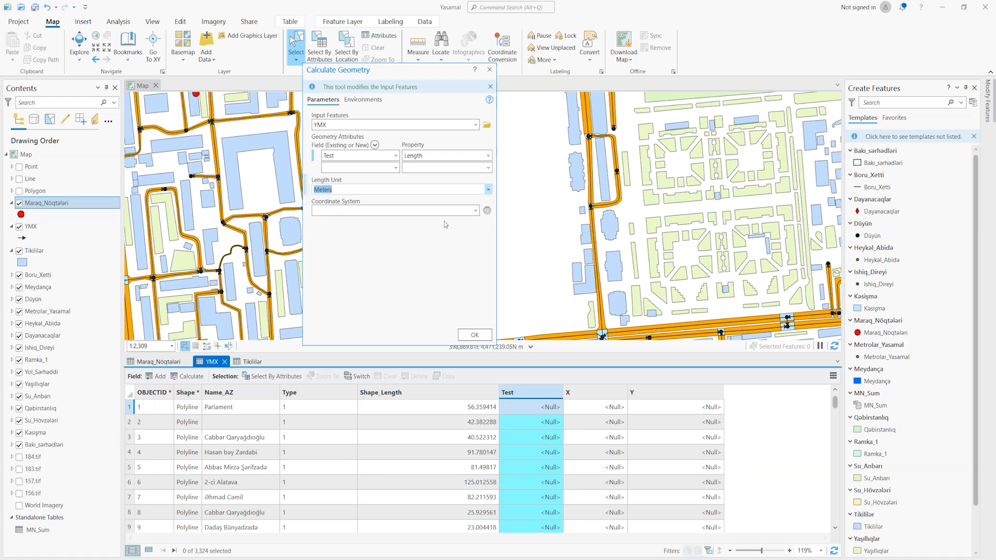
{"action": "left_click", "coordinate": [475, 210]}
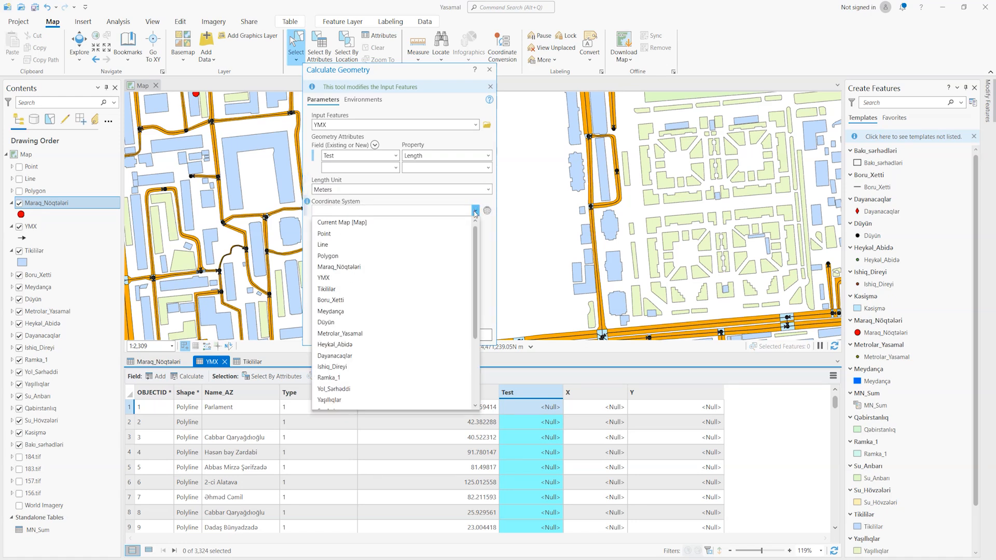
{"action": "left_click", "coordinate": [475, 211]}
{"action": "left_click", "coordinate": [486, 210]}
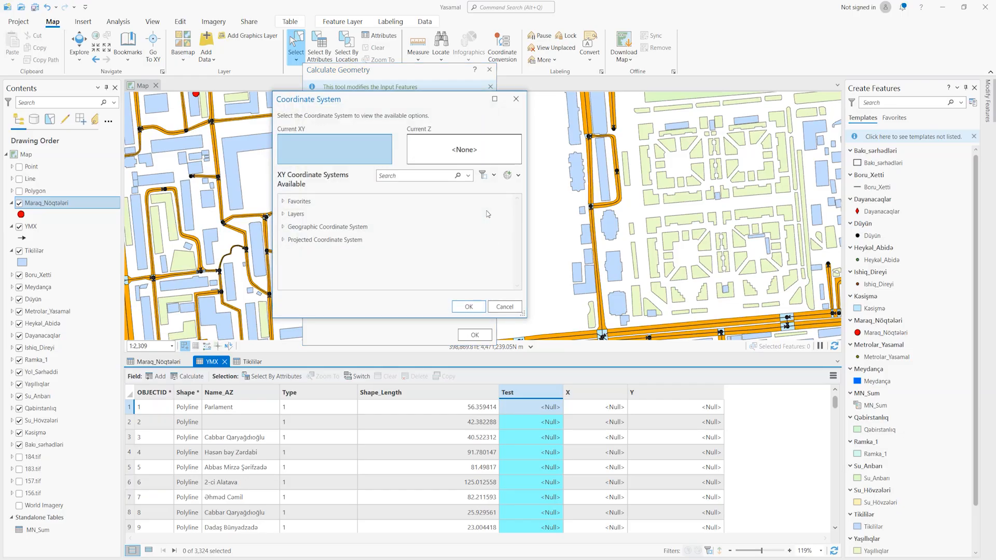
{"action": "left_click", "coordinate": [516, 98]}
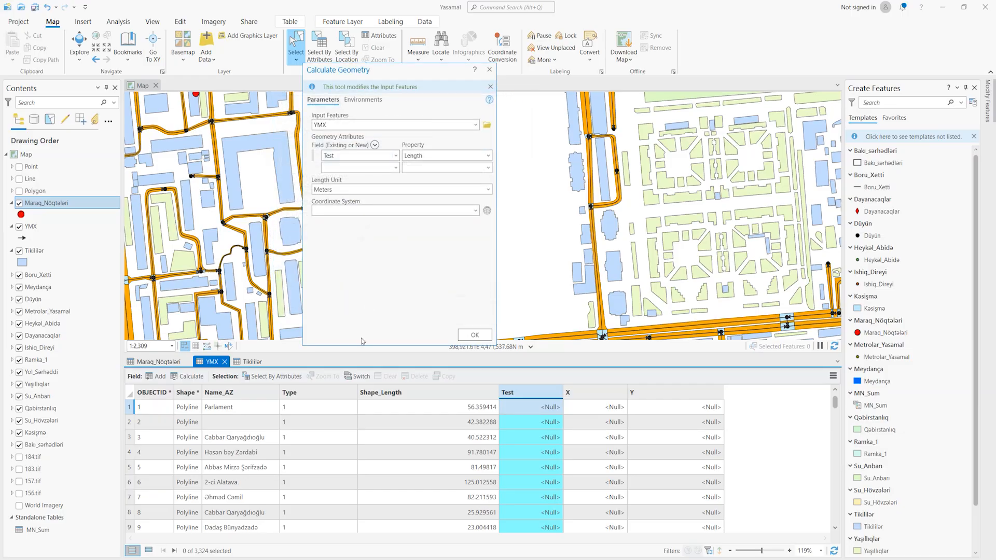
{"action": "left_click", "coordinate": [475, 335]}
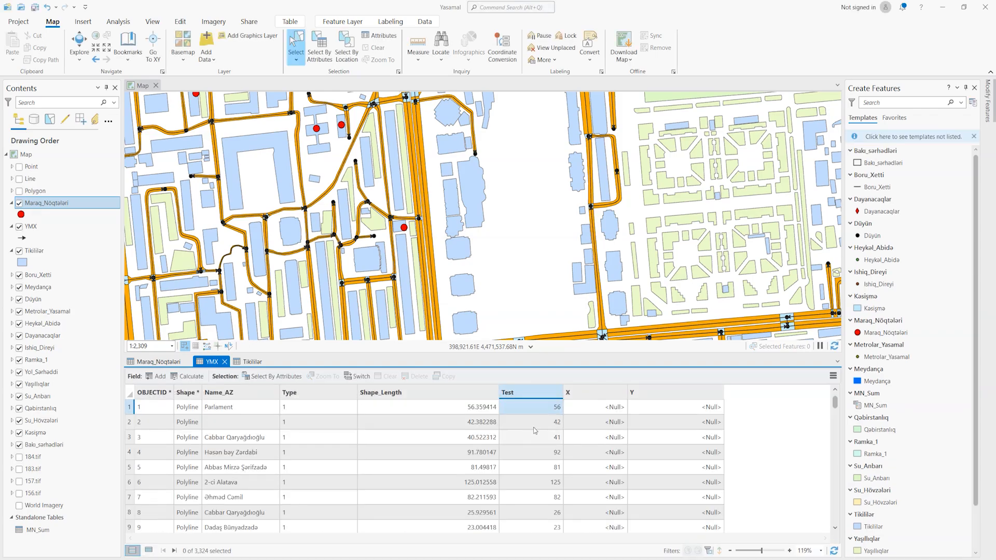
- Set the number format of the YMX layer's Shape_Length field to show no decimal places and save the field changes
{"action": "left_click", "coordinate": [442, 394]}
{"action": "right_click", "coordinate": [442, 395]}
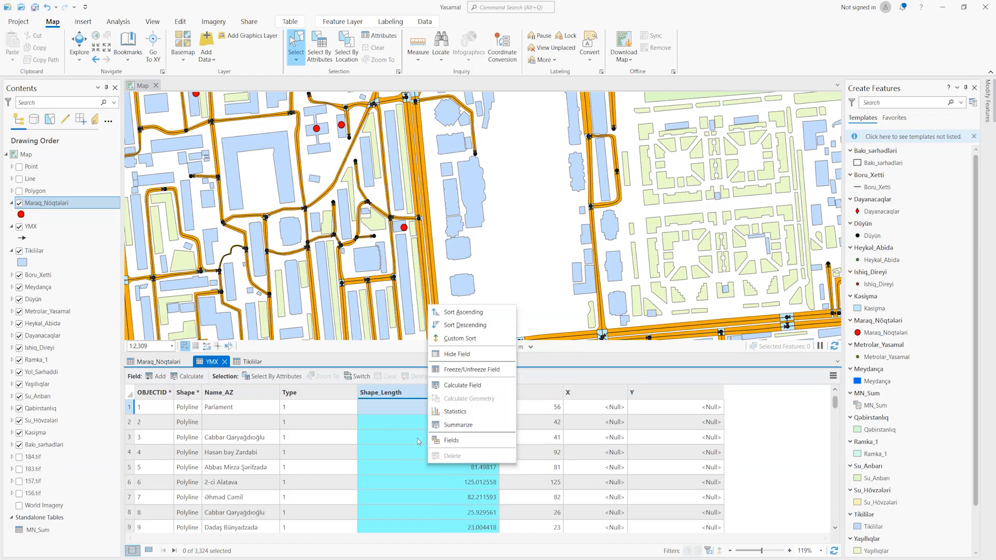
{"action": "left_click", "coordinate": [450, 441]}
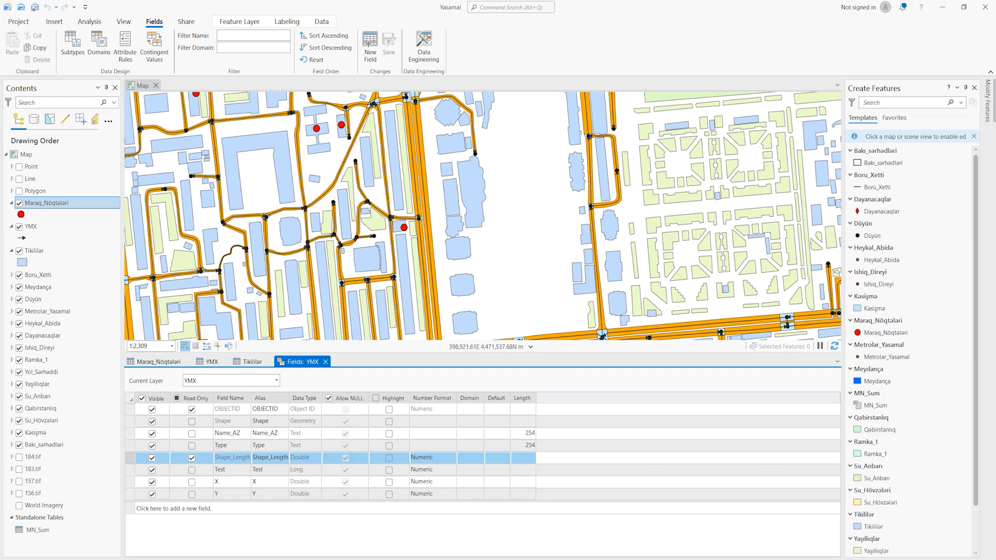
{"action": "left_click", "coordinate": [435, 458]}
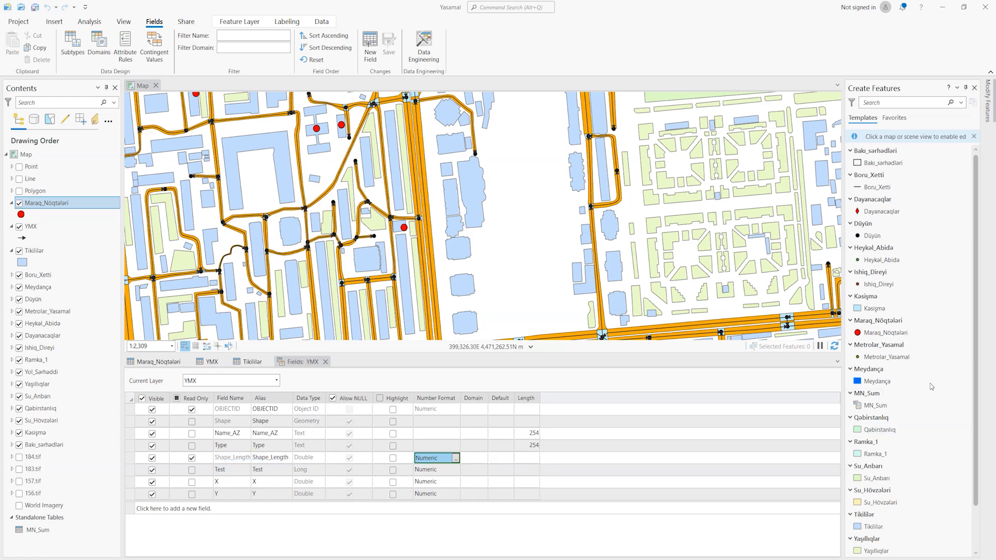
{"action": "left_click", "coordinate": [456, 459]}
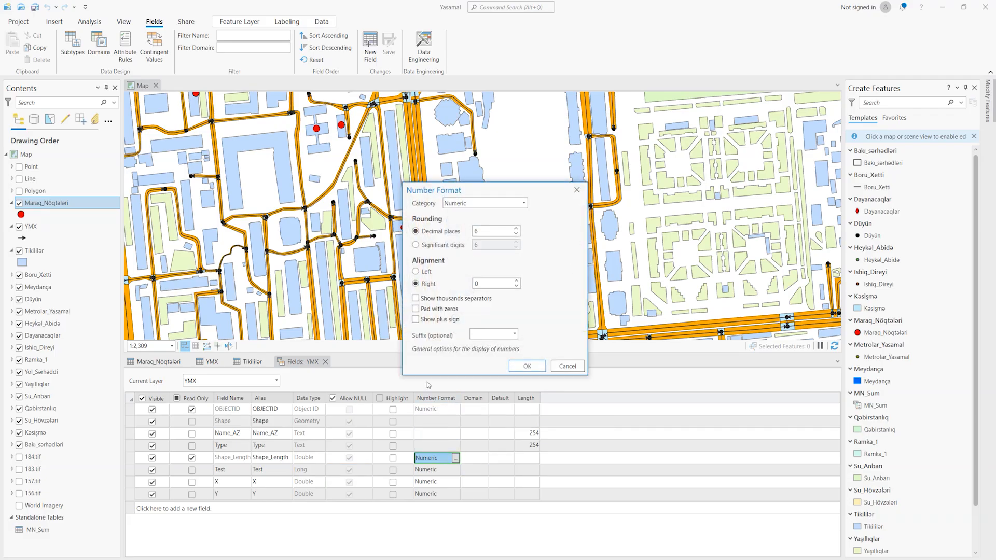
{"action": "left_click_drag", "start_coordinate": [484, 232], "coordinate": [460, 236]}
{"action": "left_click", "coordinate": [527, 366]}
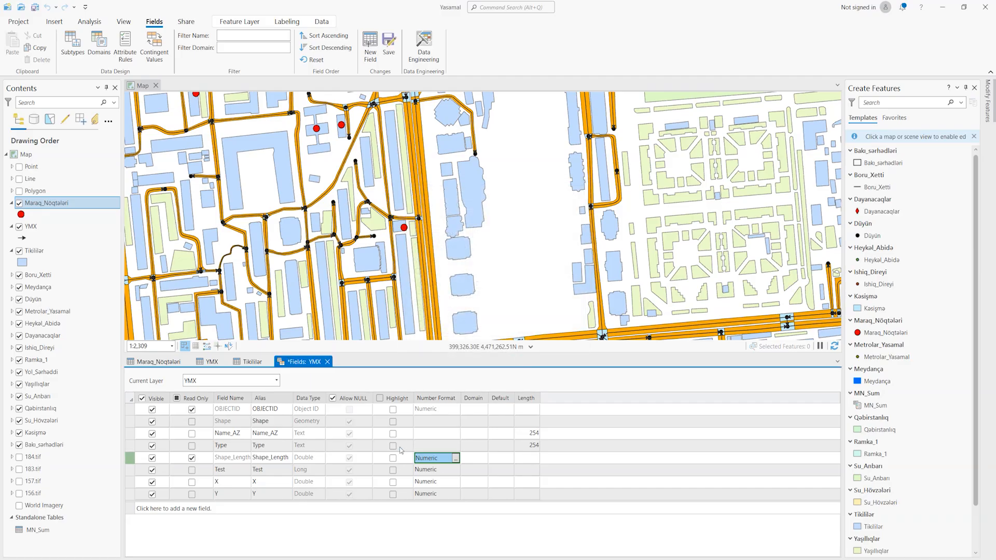
{"action": "left_click", "coordinate": [327, 361]}
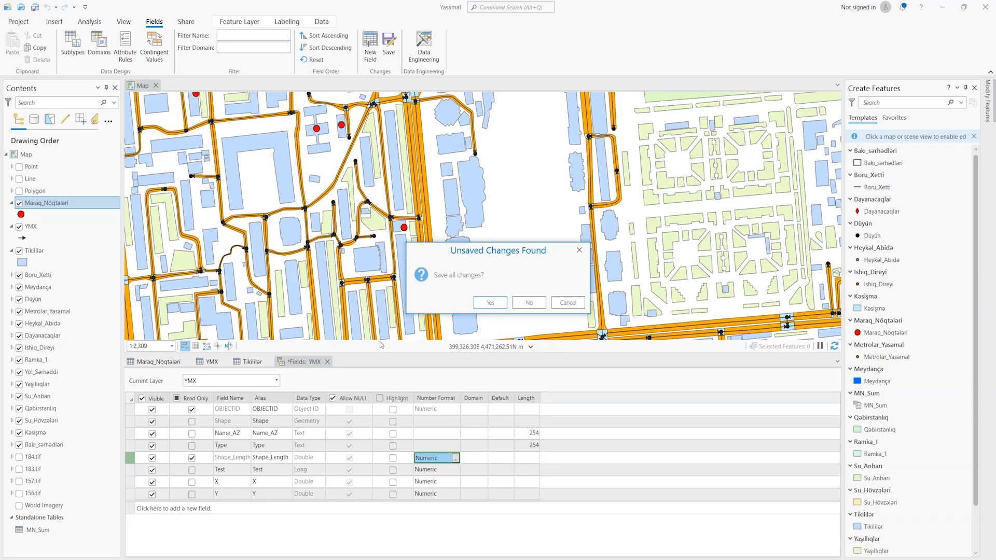
{"action": "left_click", "coordinate": [501, 304]}
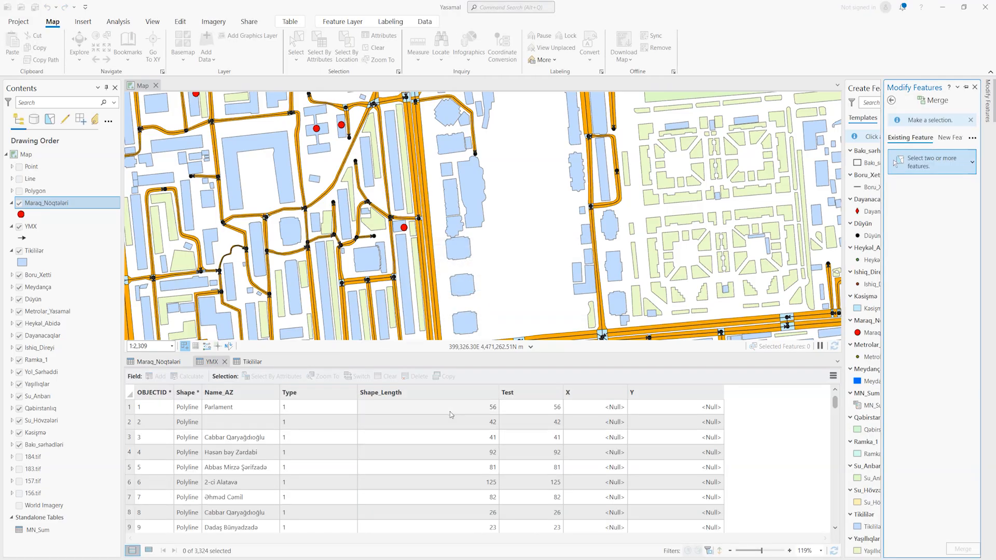
- Narrow the Shape_Length column in the YMX table to about half its width
{"action": "left_click", "coordinate": [449, 412]}
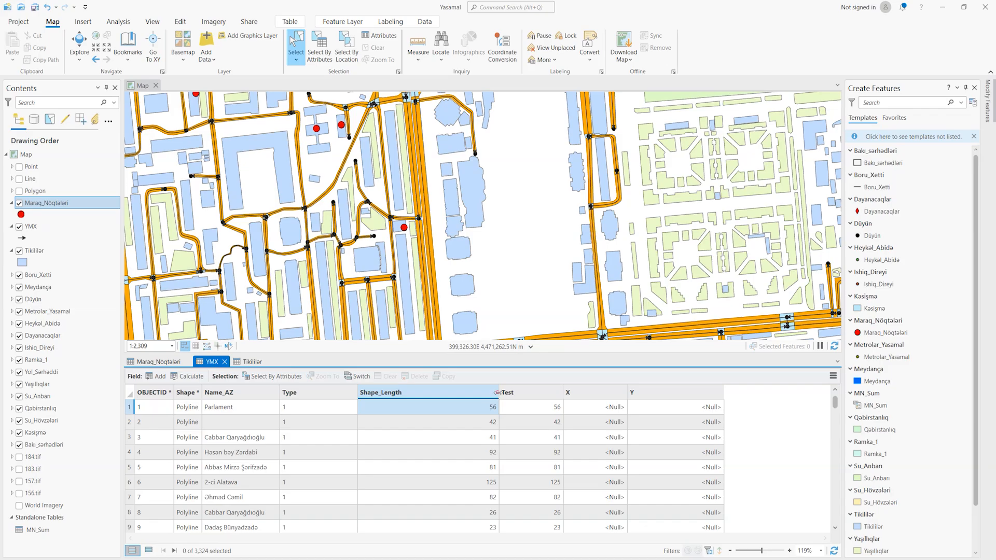
{"action": "left_click_drag", "start_coordinate": [497, 392], "coordinate": [434, 393]}
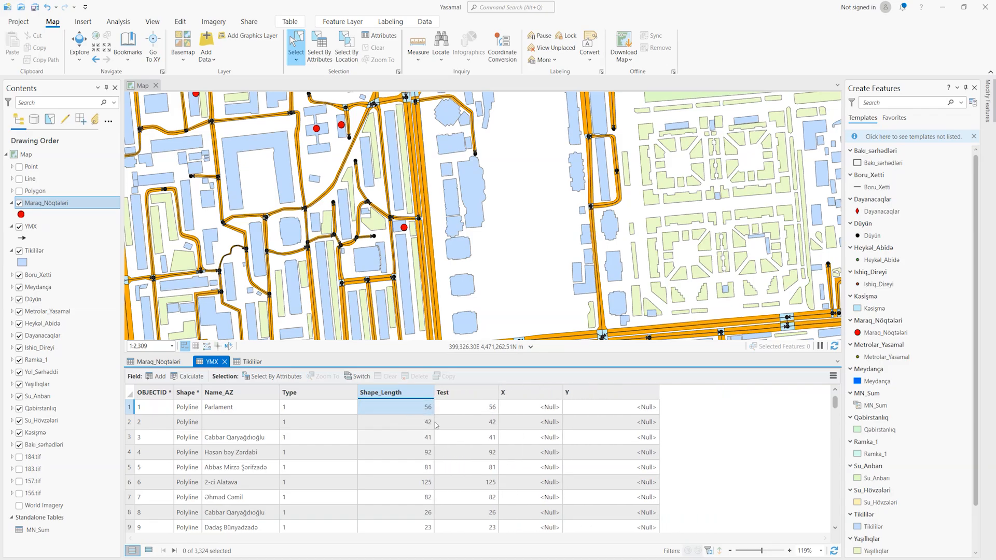
{"action": "left_click", "coordinate": [475, 402]}
{"action": "left_click", "coordinate": [476, 392]}
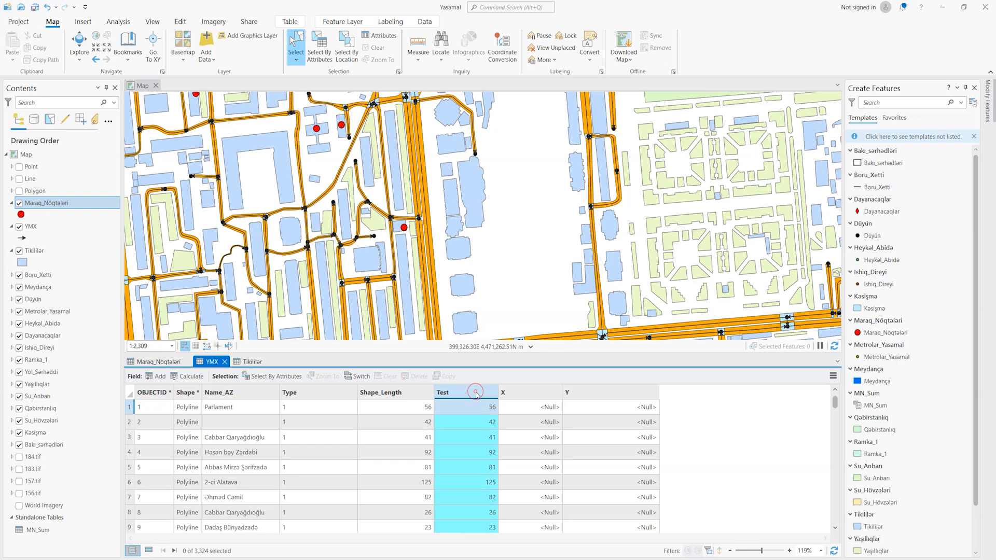
{"action": "right_click", "coordinate": [477, 395]}
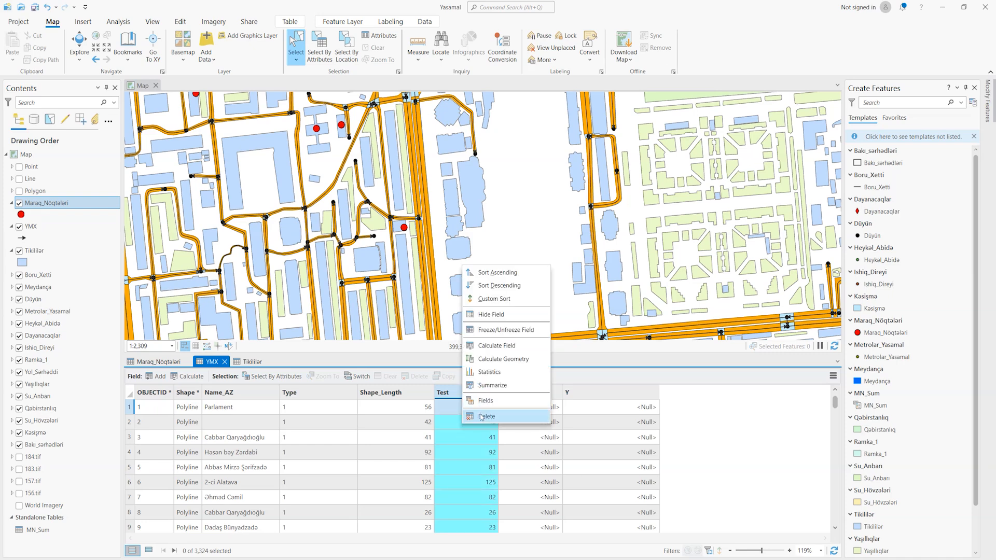
{"action": "left_click", "coordinate": [482, 359]}
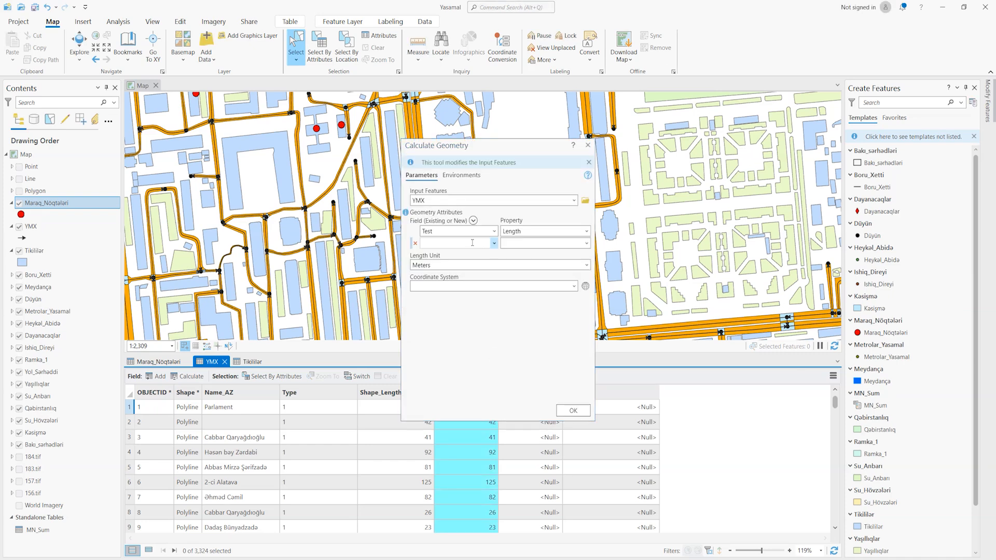
{"action": "left_click", "coordinate": [585, 232]}
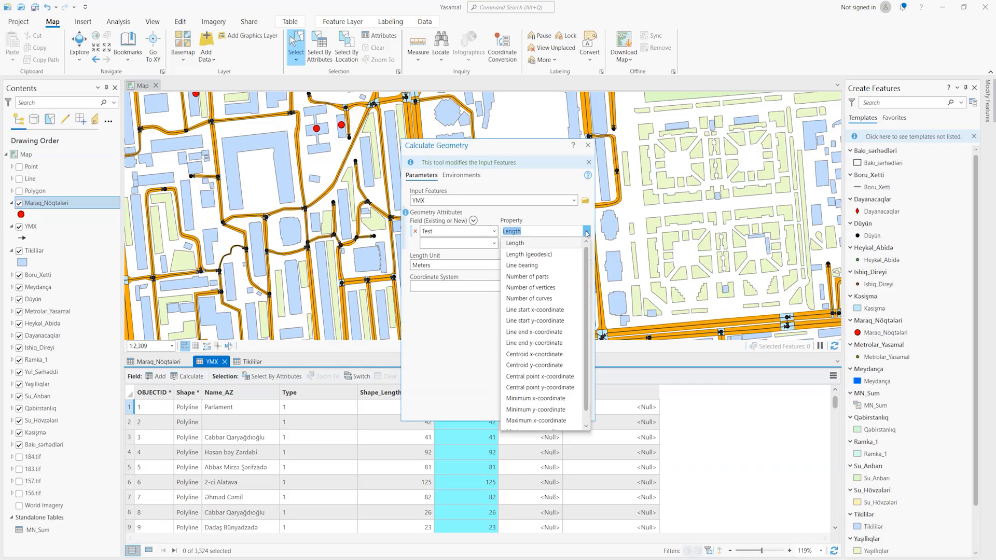
{"action": "left_click", "coordinate": [445, 297]}
{"action": "left_click", "coordinate": [480, 266]}
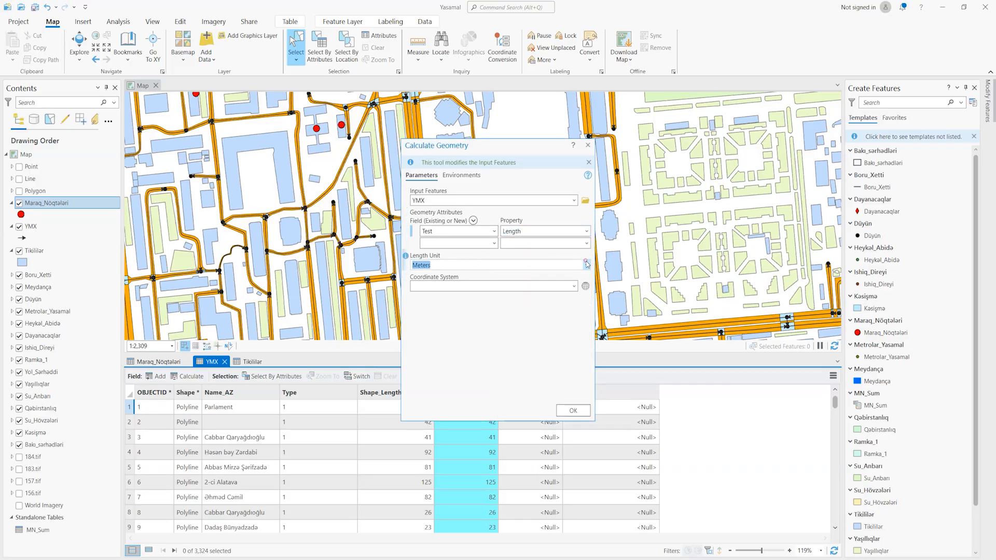
{"action": "left_click", "coordinate": [586, 265]}
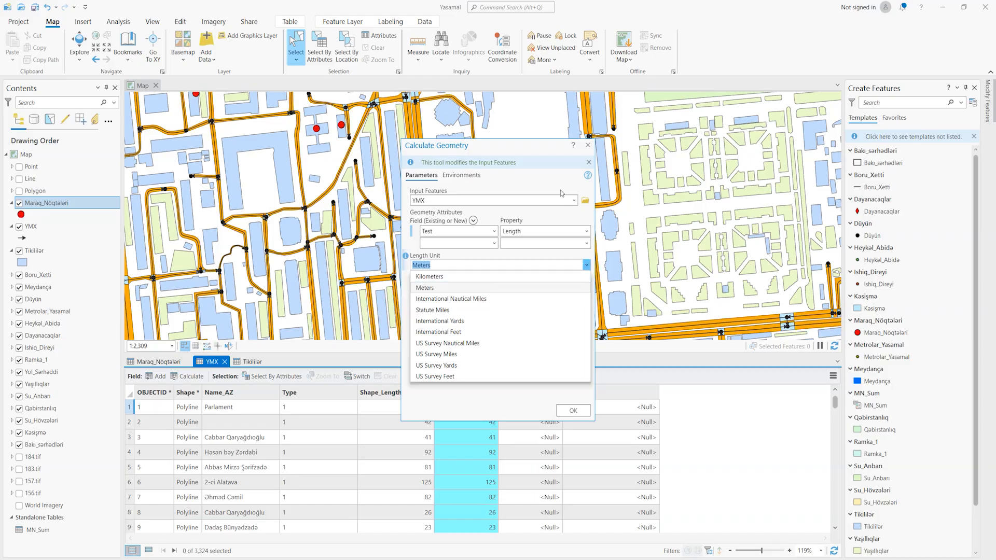
{"action": "left_click", "coordinate": [545, 154]}
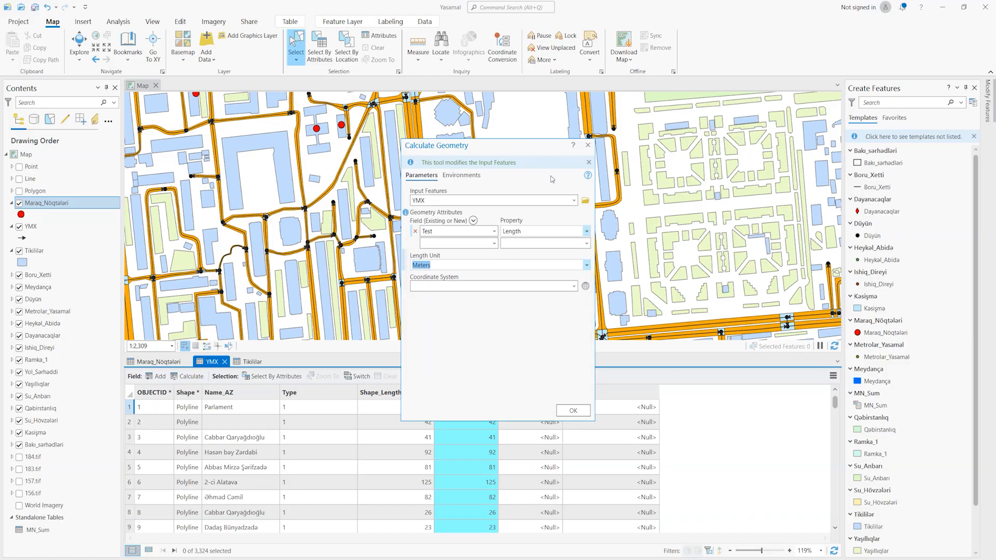
{"action": "left_click", "coordinate": [587, 146]}
- Calculate the Line bearing property into the Test field of the YMX table, leaving the coordinate system empty
{"action": "right_click", "coordinate": [462, 393]}
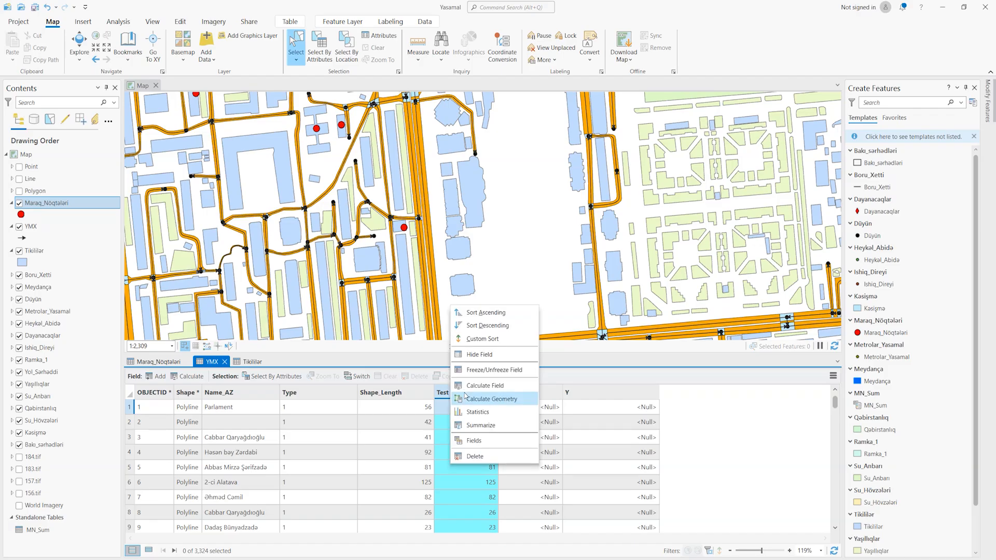
{"action": "left_click", "coordinate": [485, 400]}
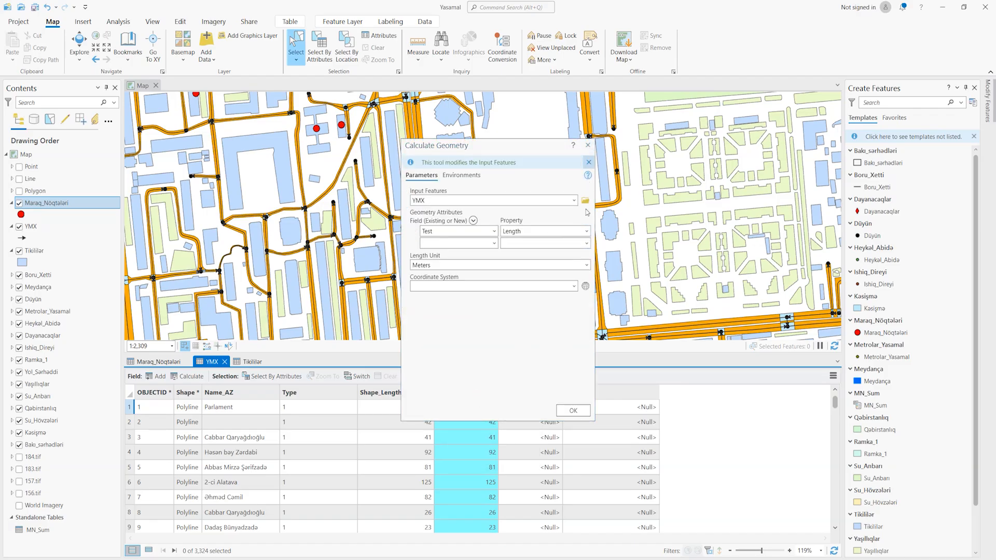
{"action": "left_click", "coordinate": [586, 231]}
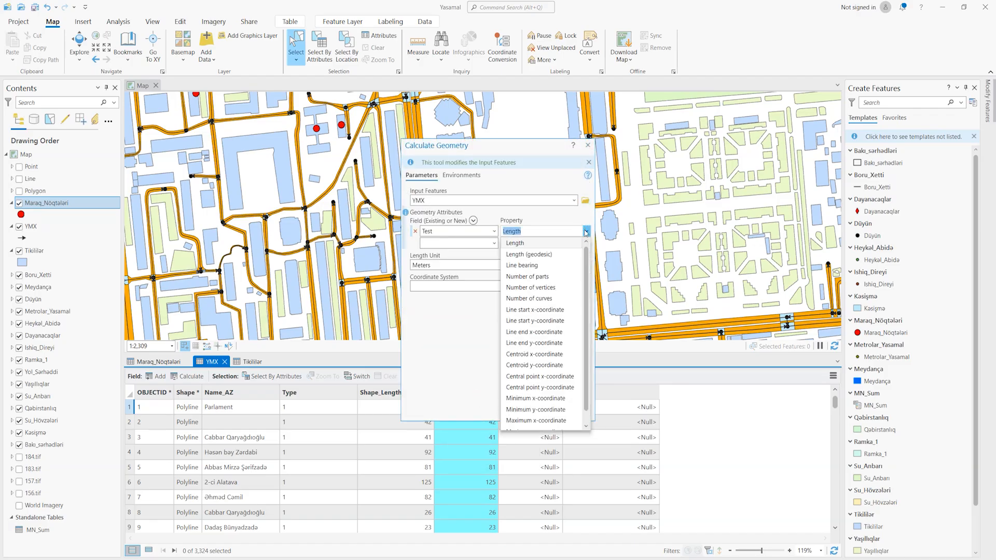
{"action": "left_click", "coordinate": [532, 265]}
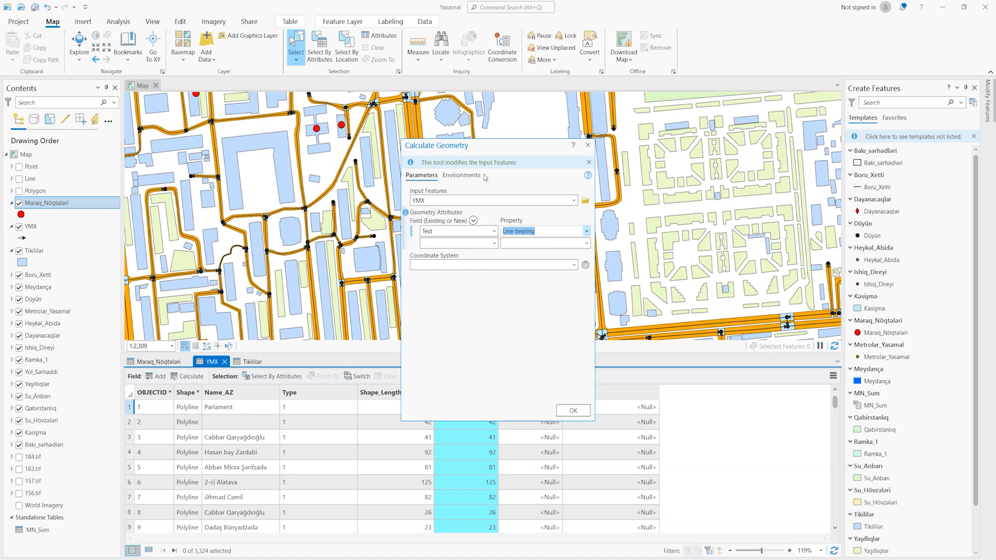
{"action": "left_click_drag", "start_coordinate": [500, 149], "coordinate": [277, 83]}
{"action": "left_click", "coordinate": [345, 342]}
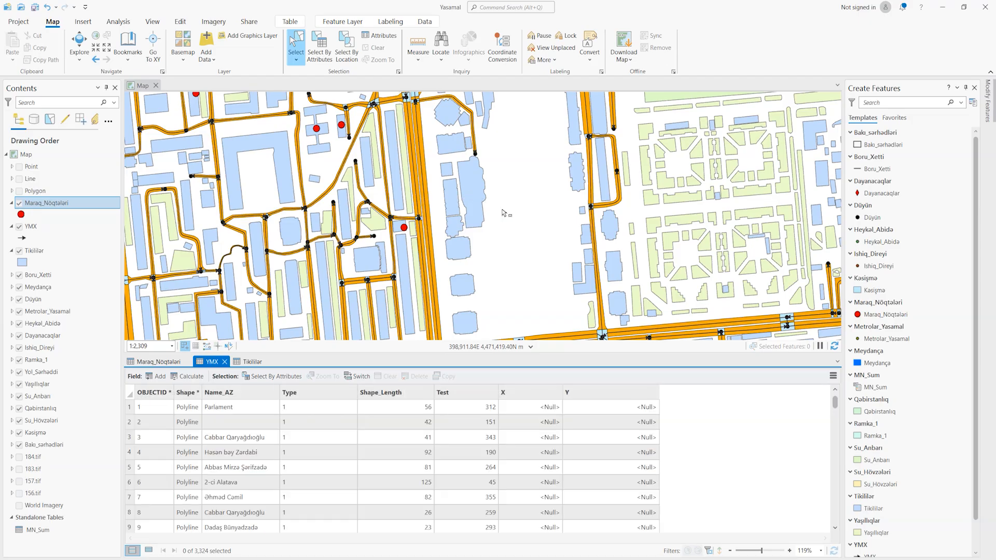
- Select the curved YMX street segment beside the park blocks and examine its line bearing in the Test field
{"action": "left_click", "coordinate": [618, 204]}
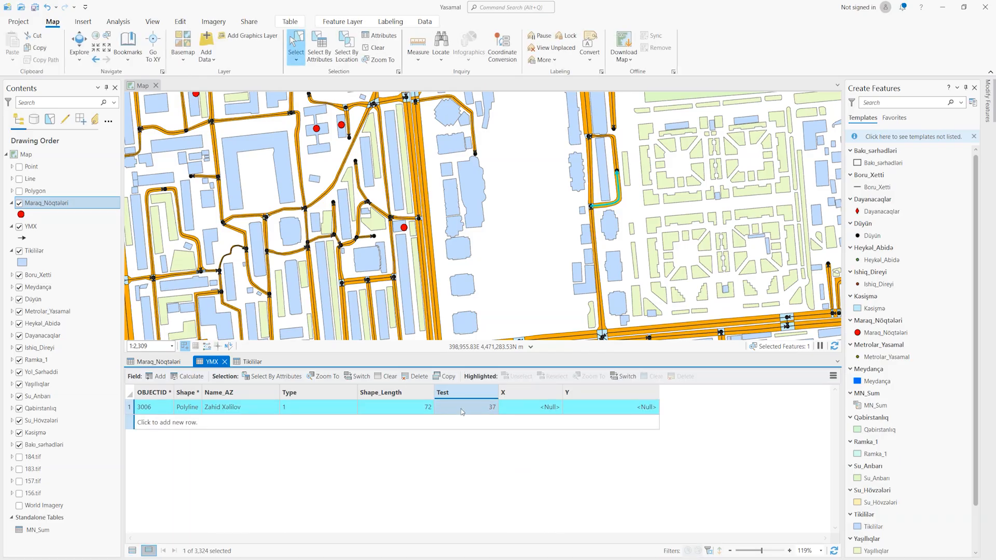
{"action": "scroll", "coordinate": [620, 188], "scroll_direction": "up", "scroll_amount": 1}
{"action": "scroll", "coordinate": [621, 187], "scroll_direction": "up", "scroll_amount": 2}
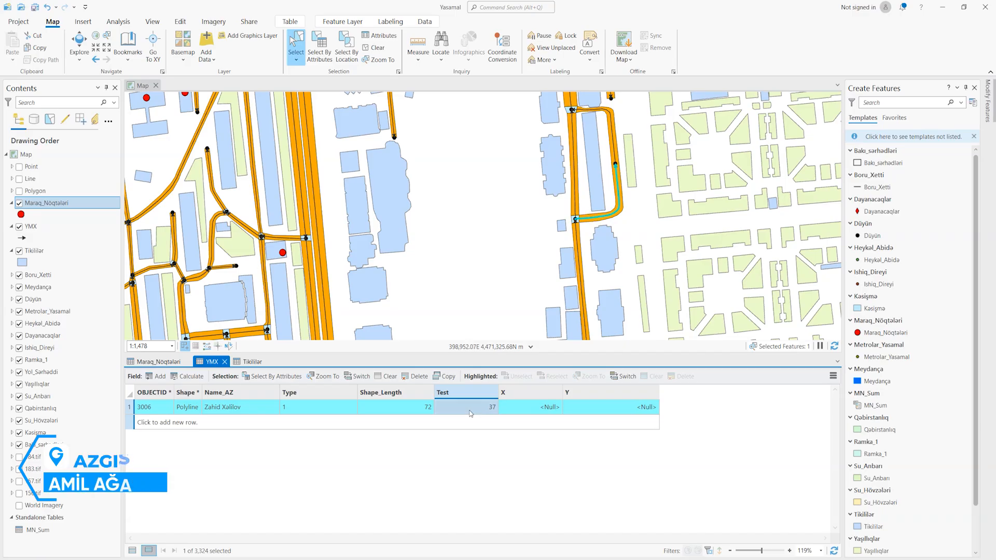
{"action": "scroll", "coordinate": [547, 212], "scroll_direction": "down", "scroll_amount": 1}
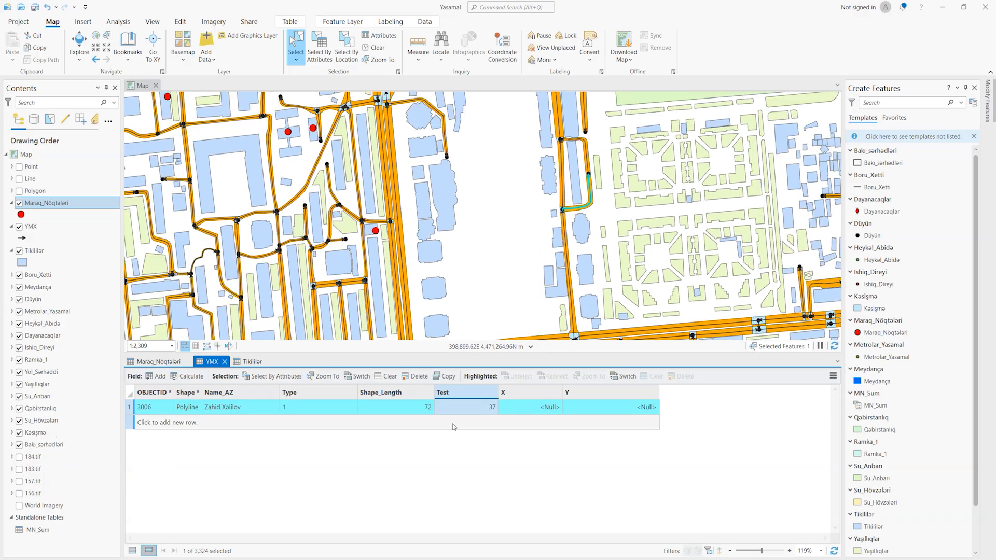
- Show all YMX records with the selection cleared and calculate the Number of vertices property into the Test field
{"action": "left_click", "coordinate": [133, 550]}
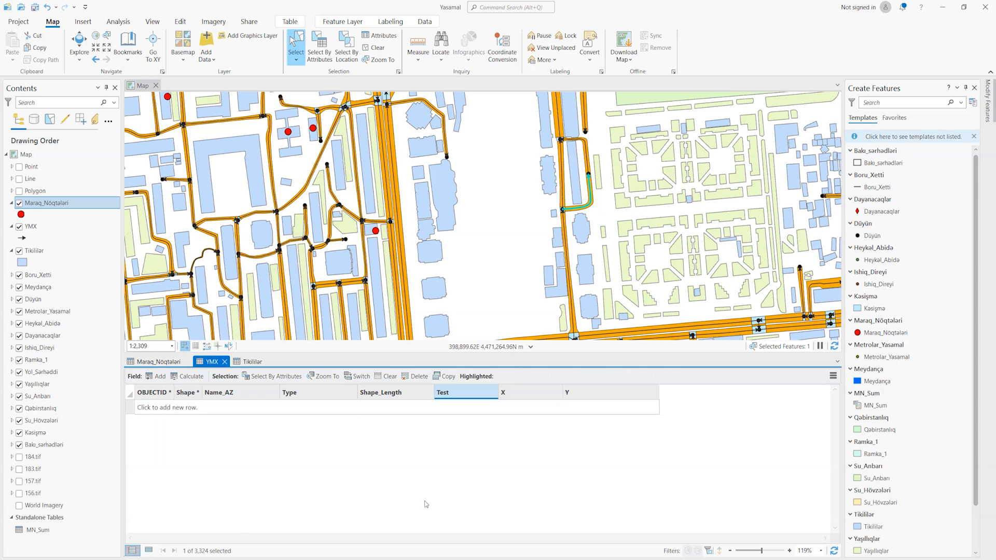
{"action": "left_click", "coordinate": [472, 391]}
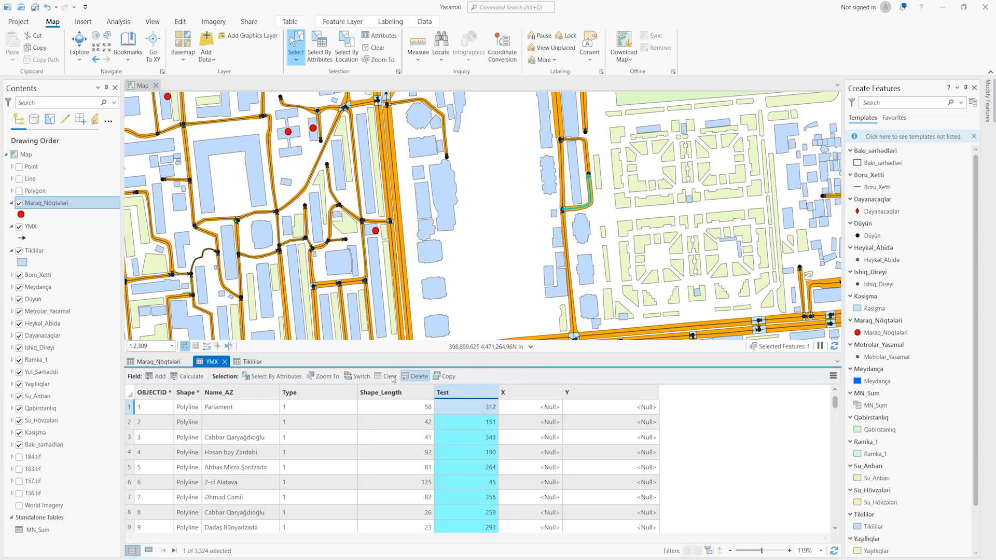
{"action": "right_click", "coordinate": [467, 393]}
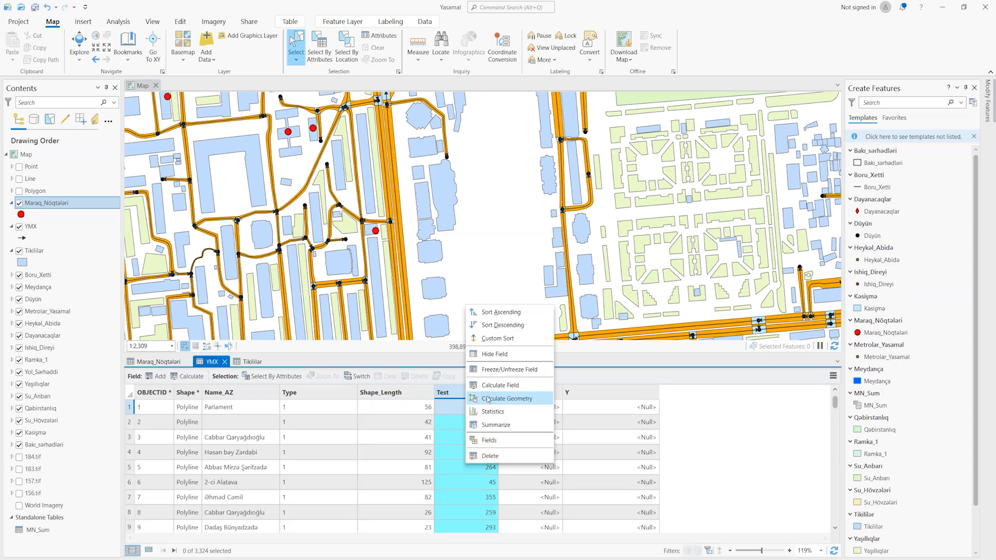
{"action": "left_click", "coordinate": [486, 395]}
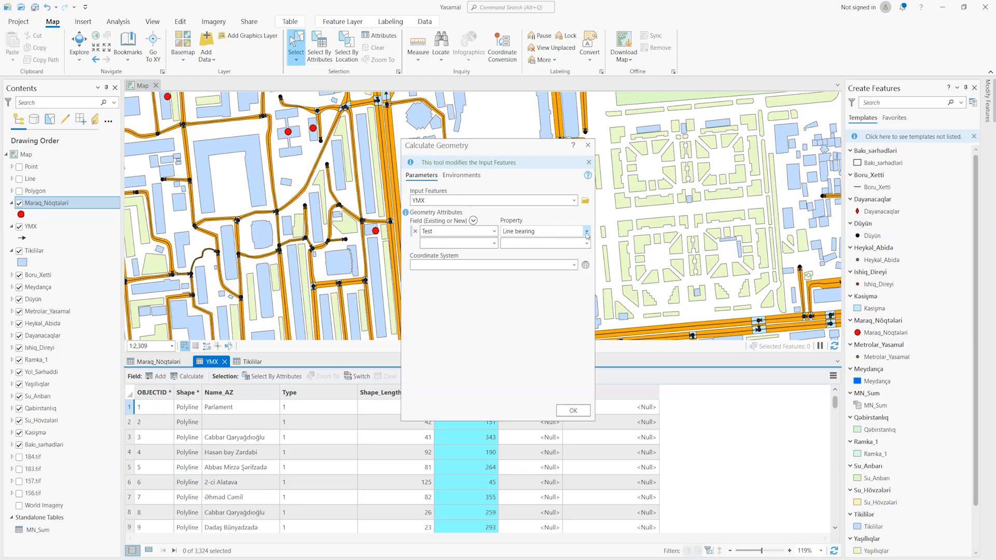
{"action": "left_click", "coordinate": [586, 231]}
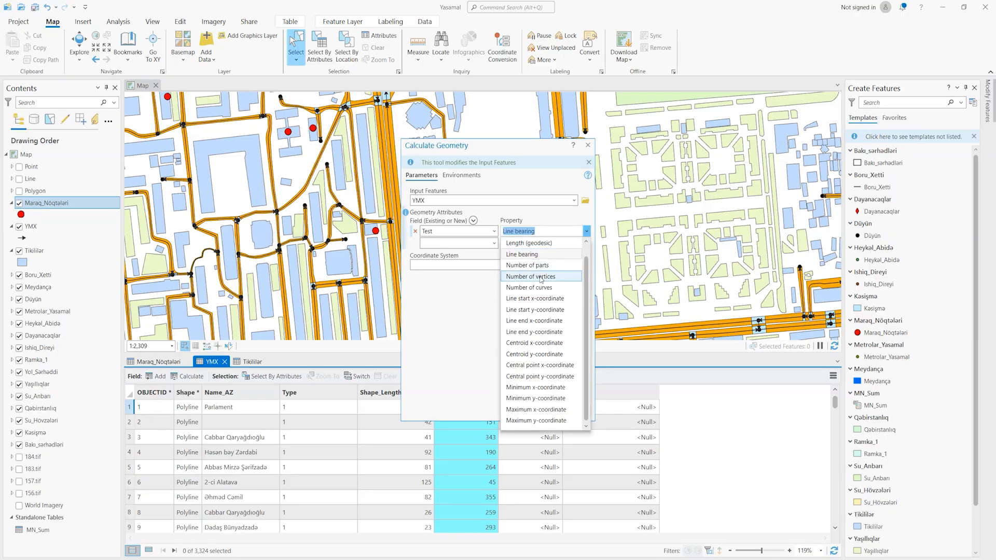
{"action": "left_click", "coordinate": [539, 277]}
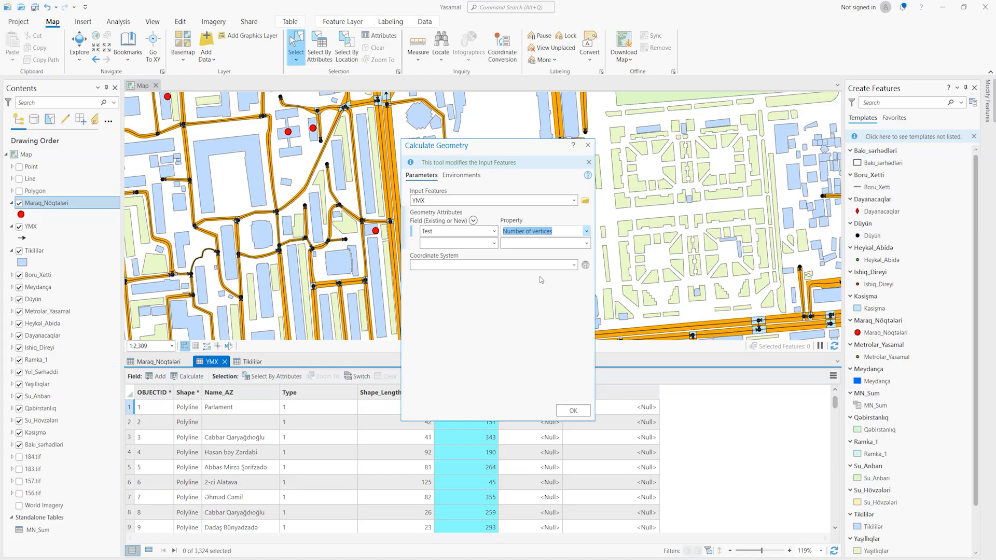
{"action": "left_click", "coordinate": [573, 410]}
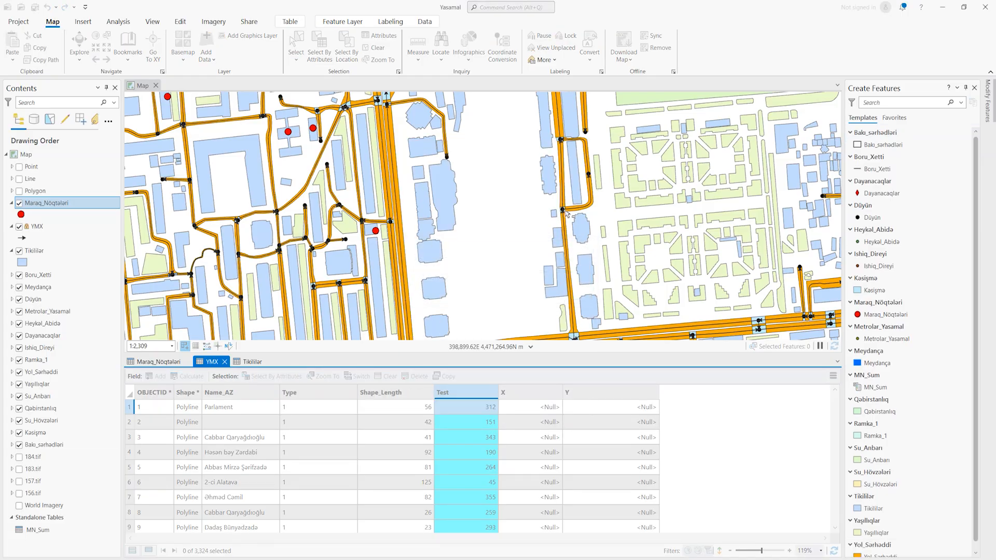
- Open the curved YMX segment beside the park for vertex editing and review its vertex list through to the last entry
{"action": "scroll", "coordinate": [589, 190], "scroll_direction": "up", "scroll_amount": 4}
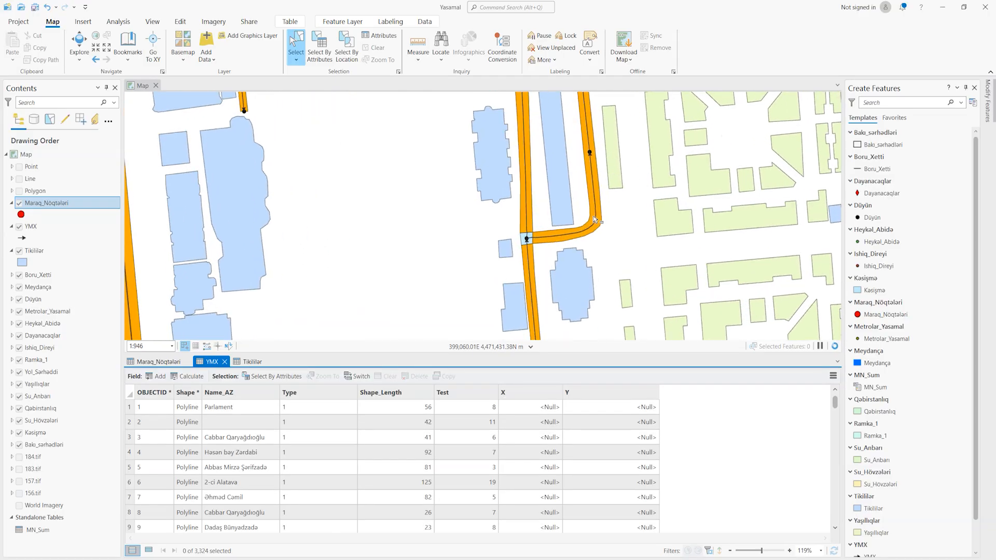
{"action": "left_click", "coordinate": [595, 224]}
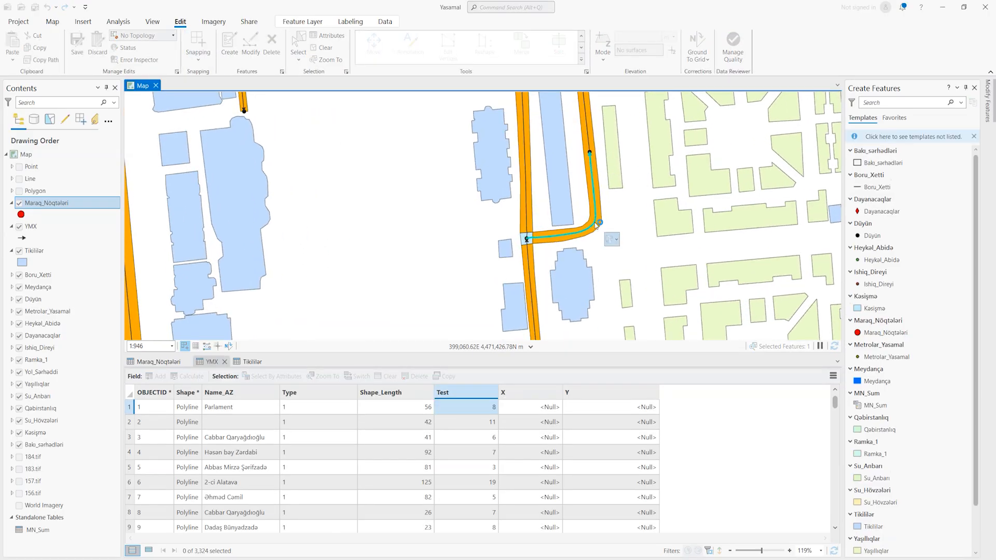
{"action": "right_click", "coordinate": [595, 224]}
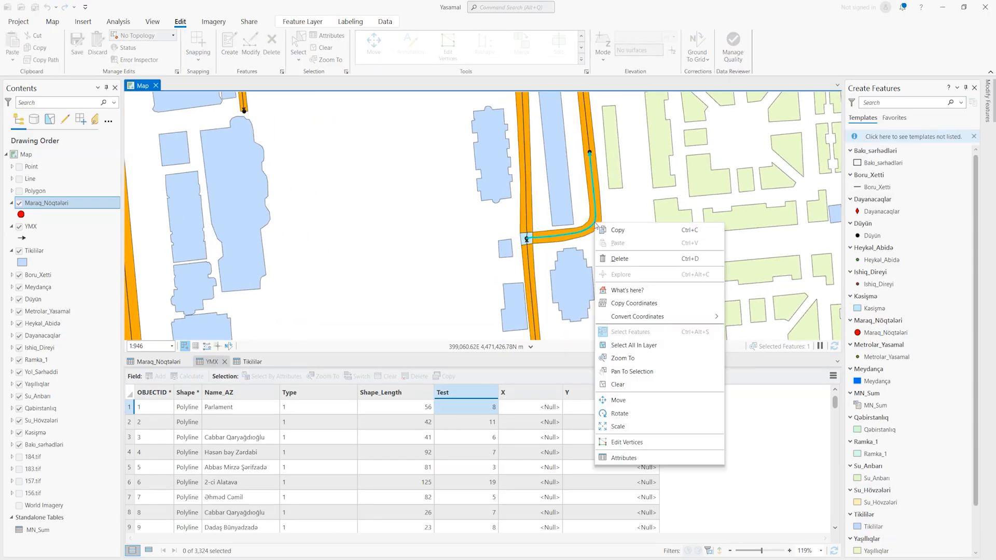
{"action": "left_click", "coordinate": [612, 440]}
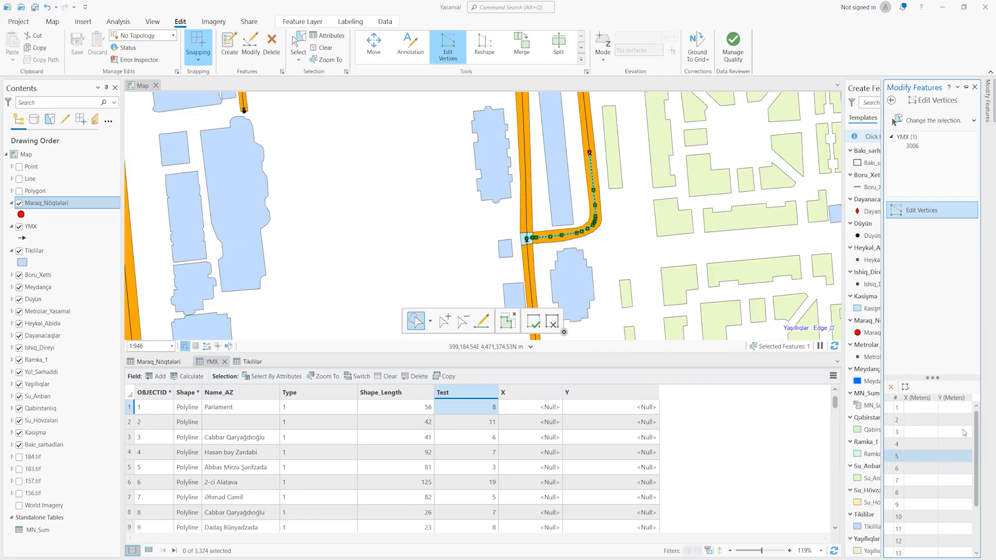
{"action": "left_click_drag", "start_coordinate": [976, 424], "coordinate": [980, 511]}
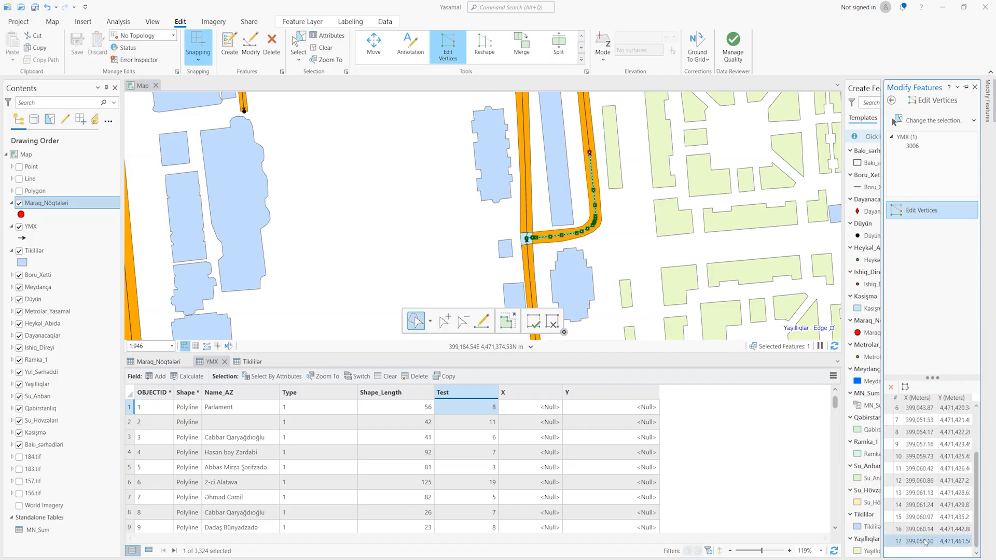
- Show only the selected YMX record and compare its Test value with the widened vertex list of the segment
{"action": "left_click", "coordinate": [460, 413]}
{"action": "left_click", "coordinate": [460, 411]}
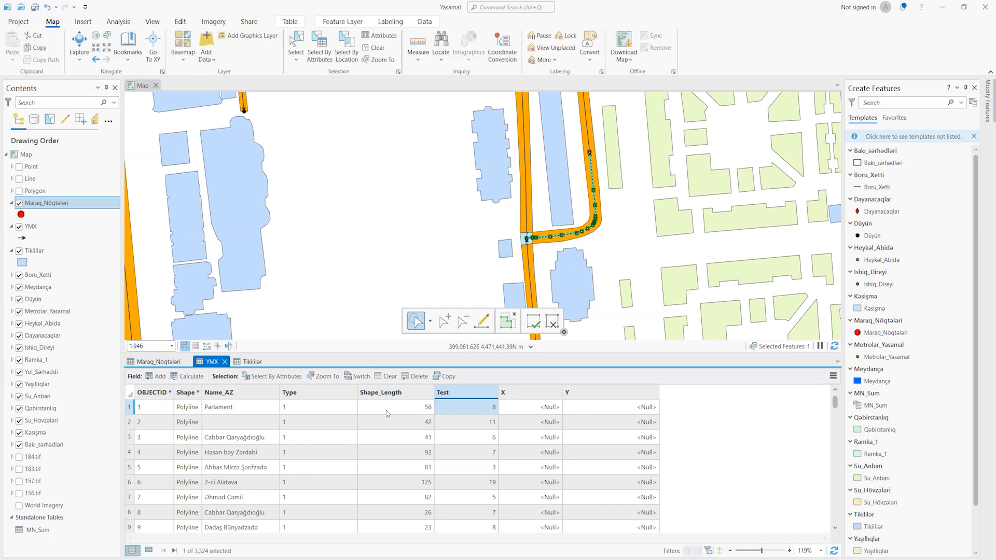
{"action": "left_click", "coordinate": [149, 550]}
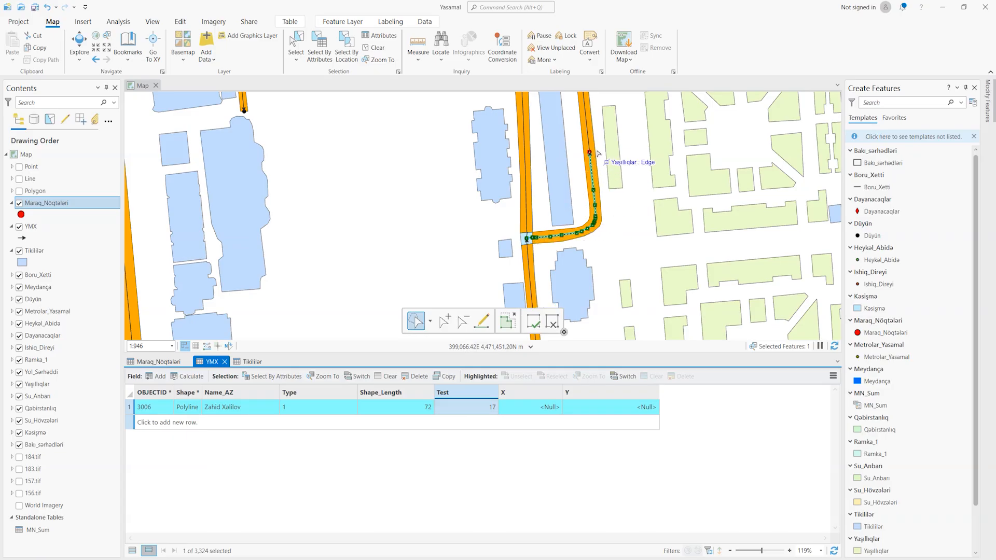
{"action": "left_click", "coordinate": [988, 124]}
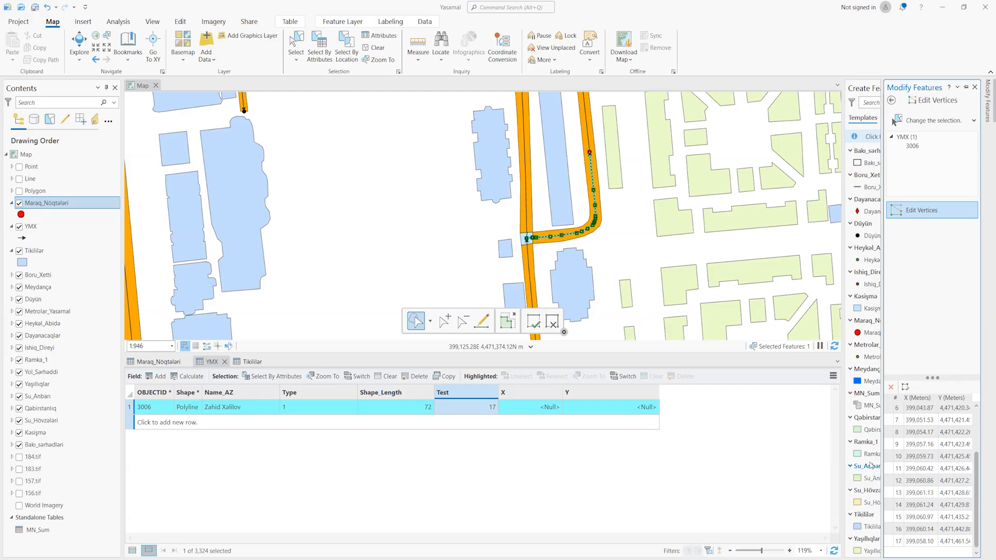
{"action": "left_click_drag", "start_coordinate": [881, 455], "coordinate": [853, 459]}
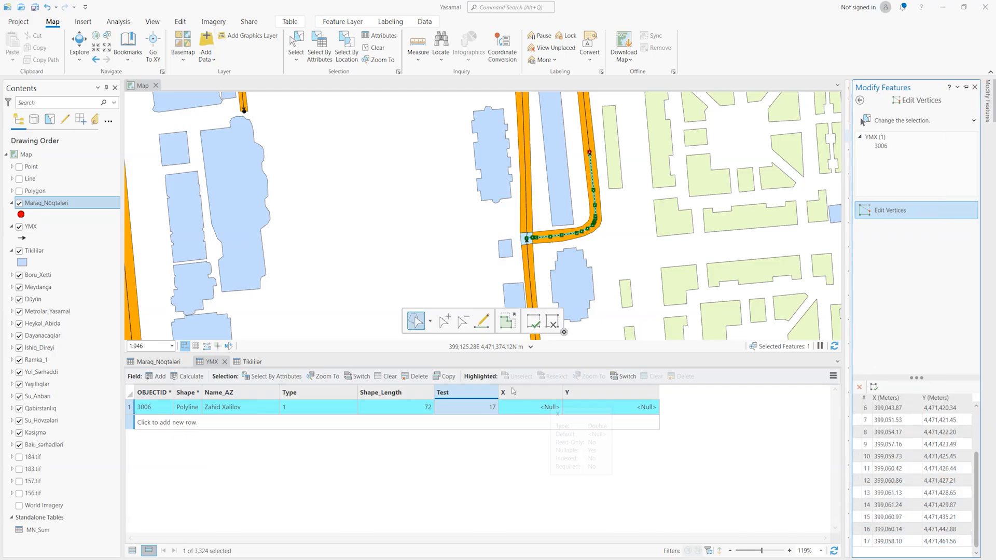
- Leave vertex editing, clear the YMX selection and show all records in the table
{"action": "left_click", "coordinate": [373, 255]}
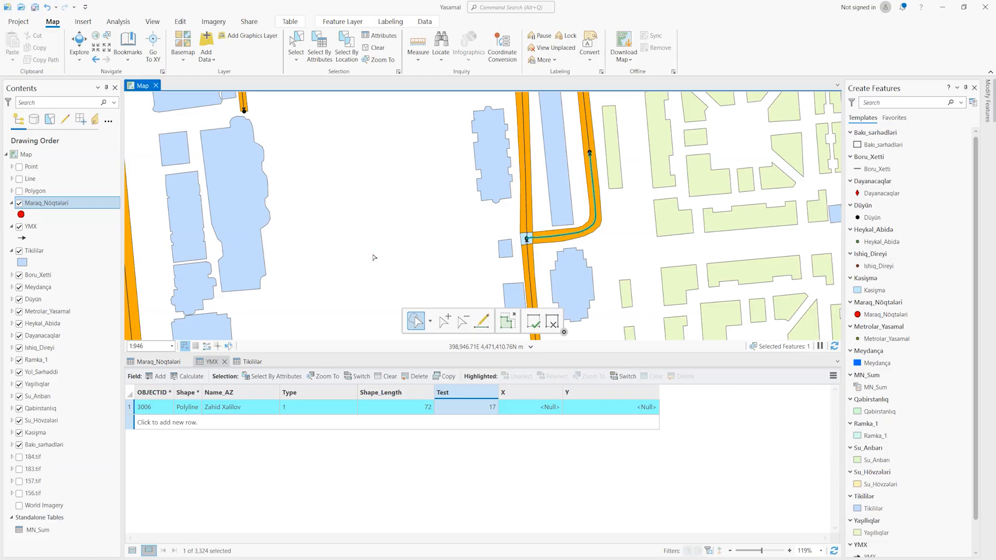
{"action": "left_click", "coordinate": [386, 376]}
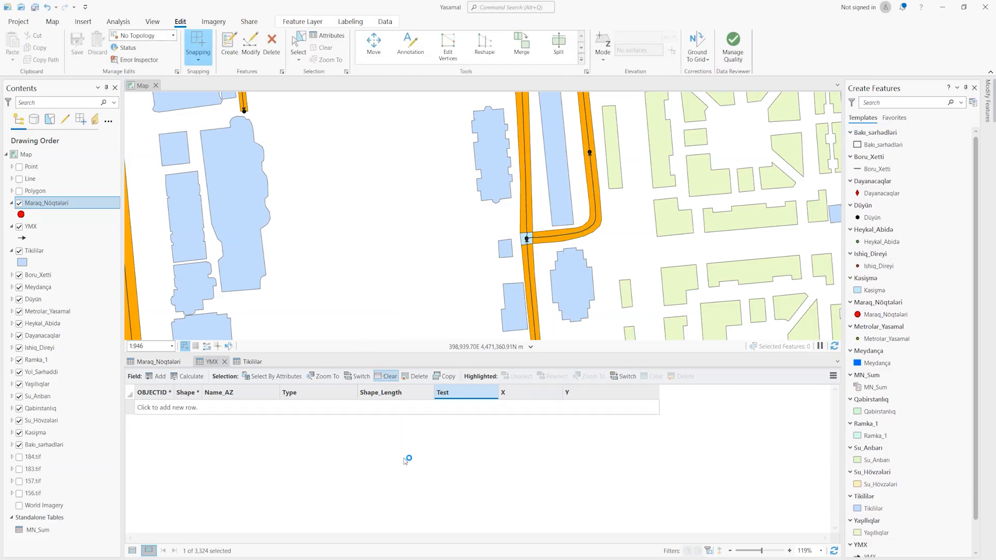
{"action": "left_click", "coordinate": [132, 550]}
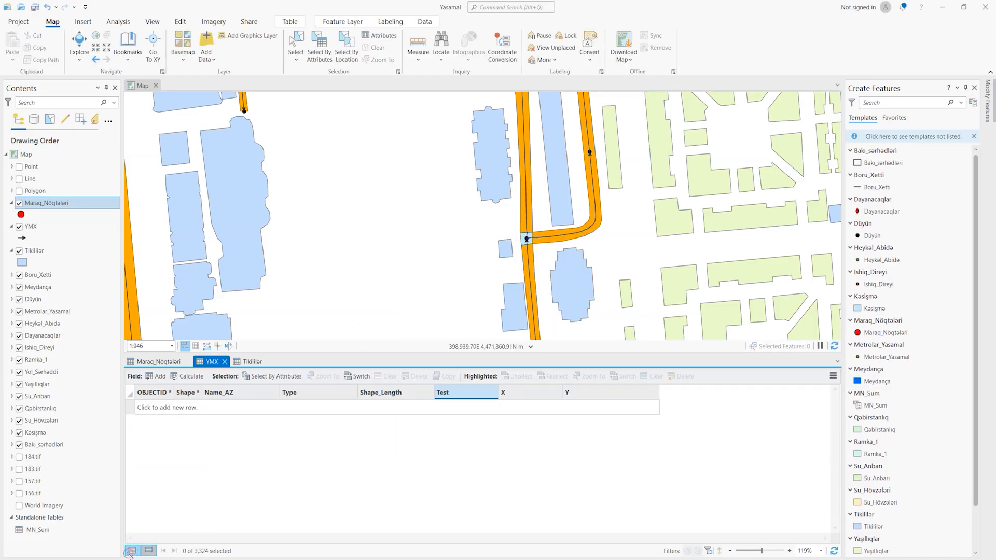
- Open Calculate Geometry for the Test field, review the line start and end coordinate properties, and move the dialog clear of the street segment
{"action": "right_click", "coordinate": [466, 393]}
{"action": "left_click", "coordinate": [478, 398]}
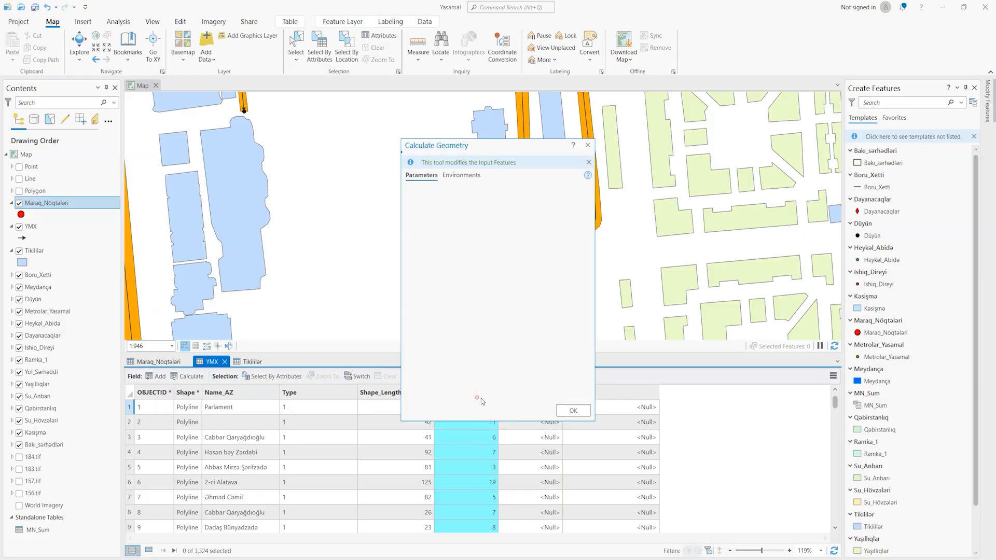
{"action": "left_click", "coordinate": [586, 233]}
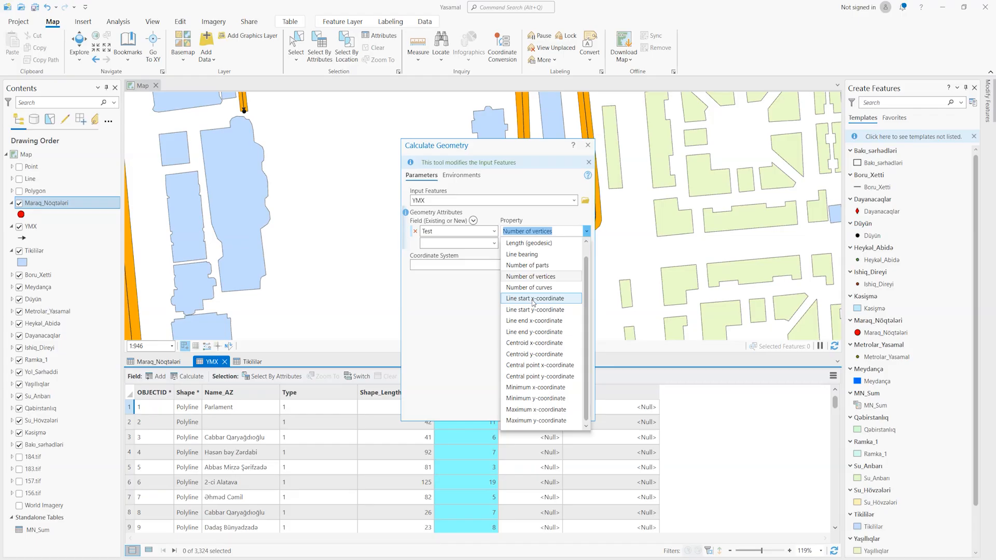
{"action": "left_click", "coordinate": [524, 147]}
{"action": "left_click_drag", "start_coordinate": [537, 146], "coordinate": [379, 154]}
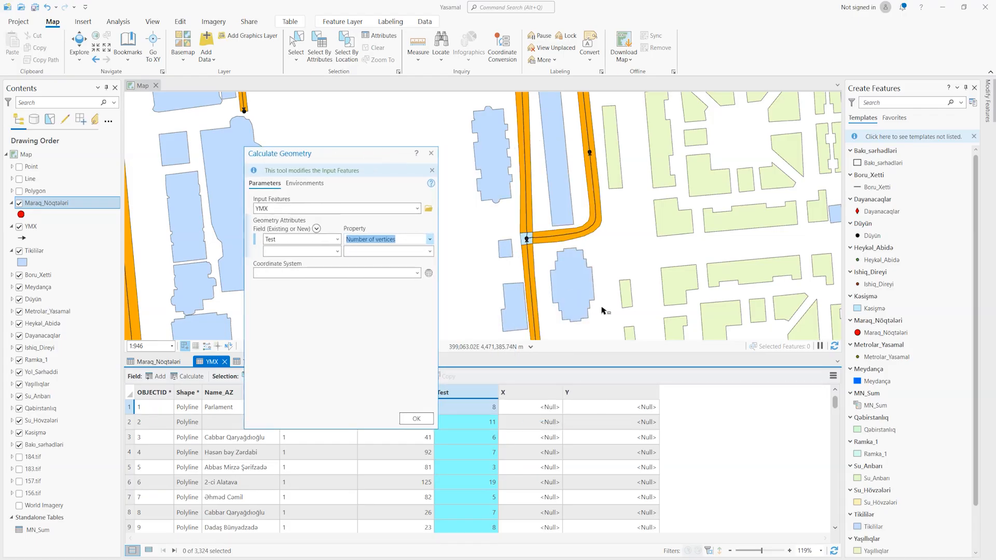
- Select the curved YMX segment beside the park with the Select tool and examine its start and end points
{"action": "scroll", "coordinate": [617, 218], "scroll_direction": "down", "scroll_amount": 3}
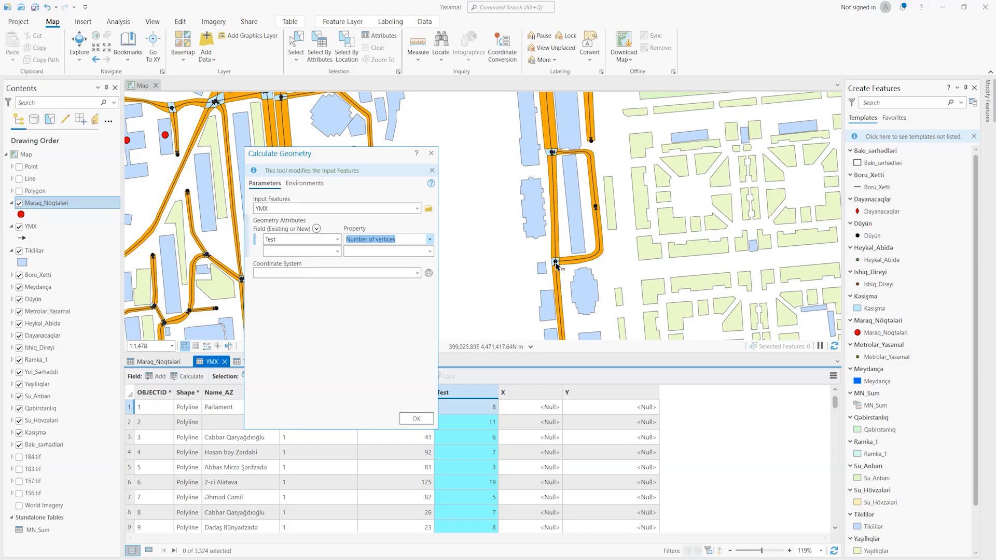
{"action": "left_click", "coordinate": [597, 225]}
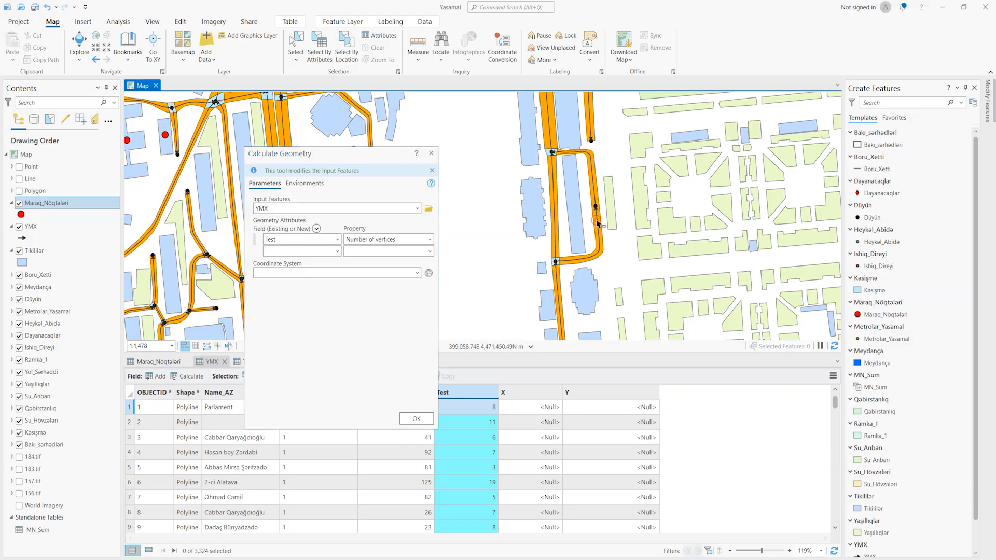
{"action": "left_click", "coordinate": [528, 251]}
{"action": "left_click", "coordinate": [301, 36]}
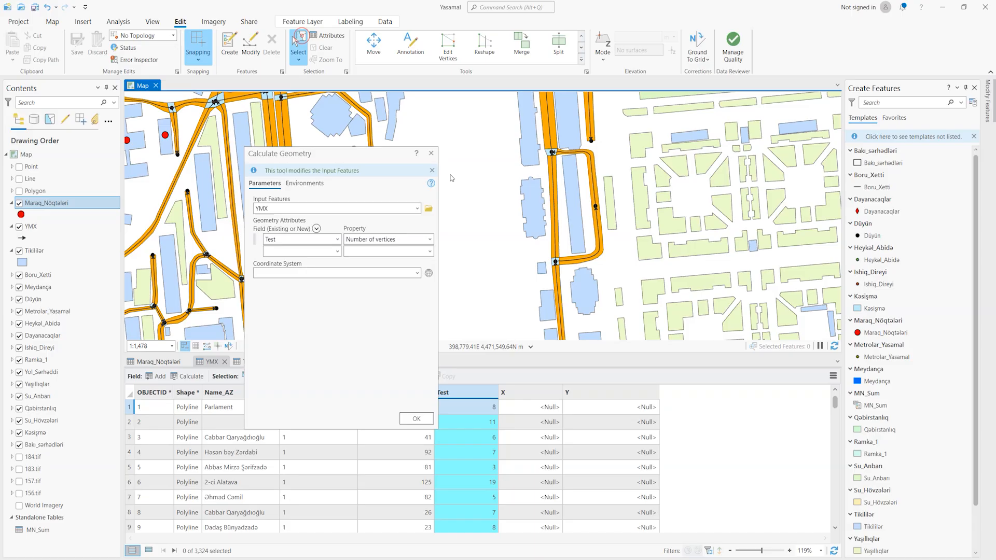
{"action": "left_click", "coordinate": [600, 236]}
{"action": "scroll", "coordinate": [597, 233], "scroll_direction": "up", "scroll_amount": 3}
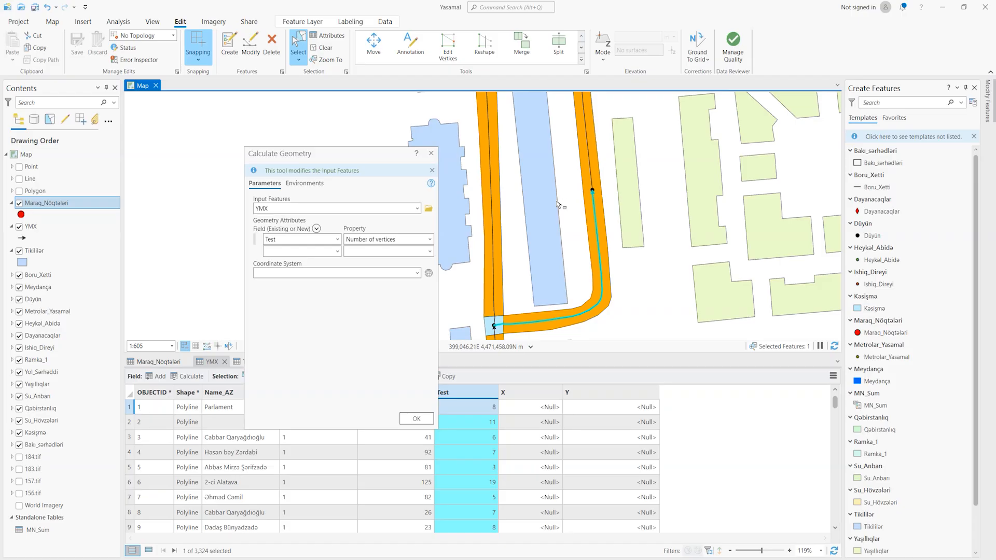
{"action": "scroll", "coordinate": [556, 201], "scroll_direction": "down", "scroll_amount": 2}
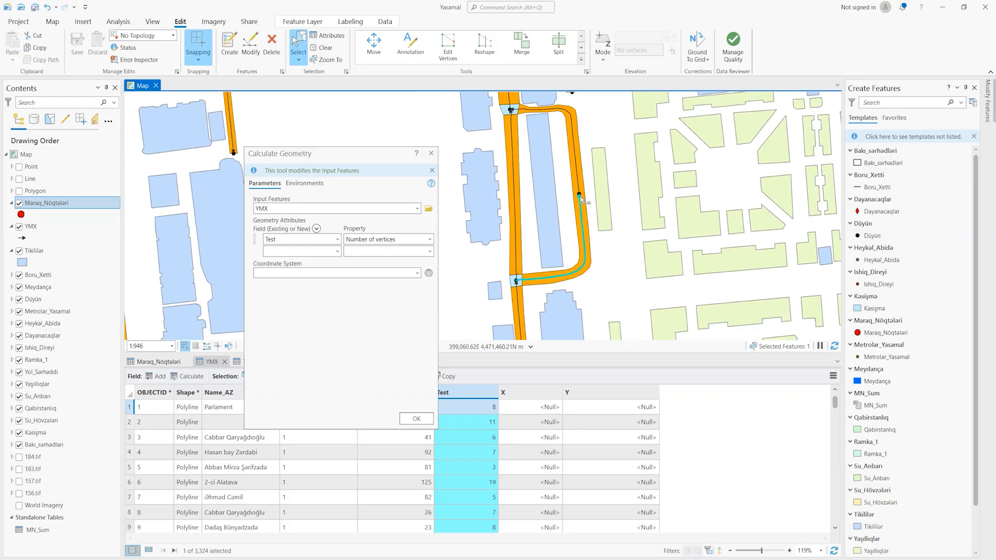
- Calculate the selected segment's Centroid x-coordinate into field X and Centroid y-coordinate into field Y, and show only its record
{"action": "left_click", "coordinate": [430, 239]}
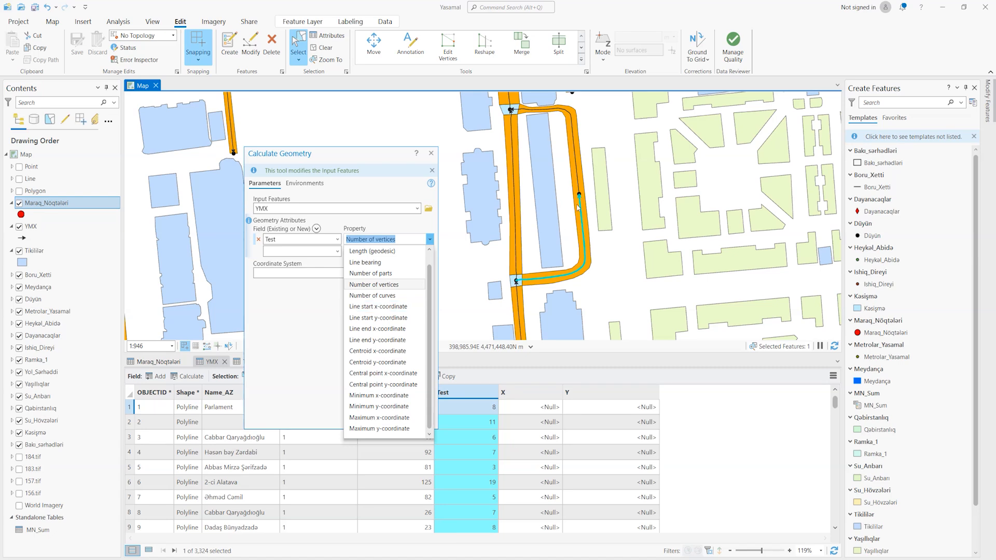
{"action": "left_click", "coordinate": [384, 352]}
{"action": "left_click", "coordinate": [338, 252]}
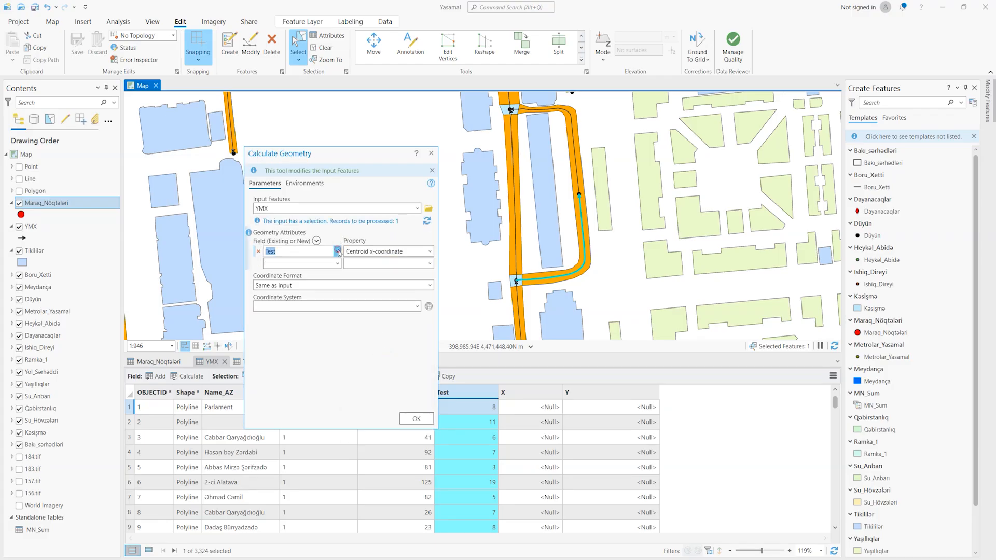
{"action": "left_click", "coordinate": [279, 301]}
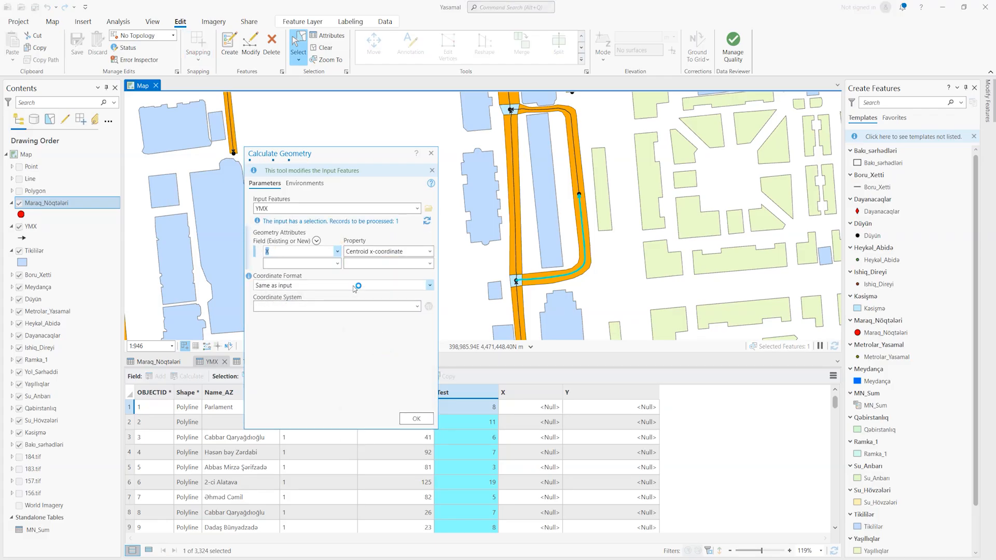
{"action": "left_click", "coordinate": [338, 263]}
{"action": "left_click", "coordinate": [284, 325]}
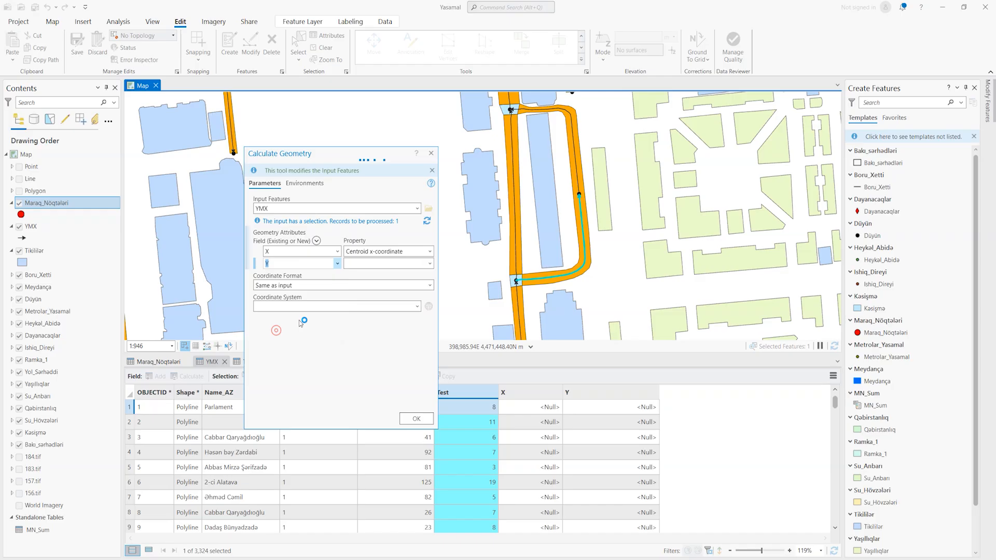
{"action": "left_click", "coordinate": [429, 264]}
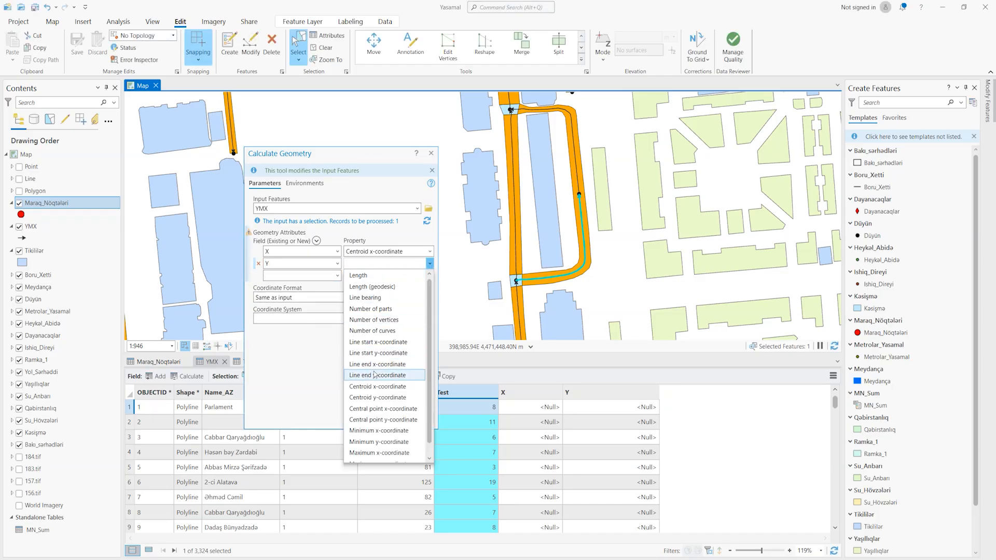
{"action": "left_click", "coordinate": [379, 397]}
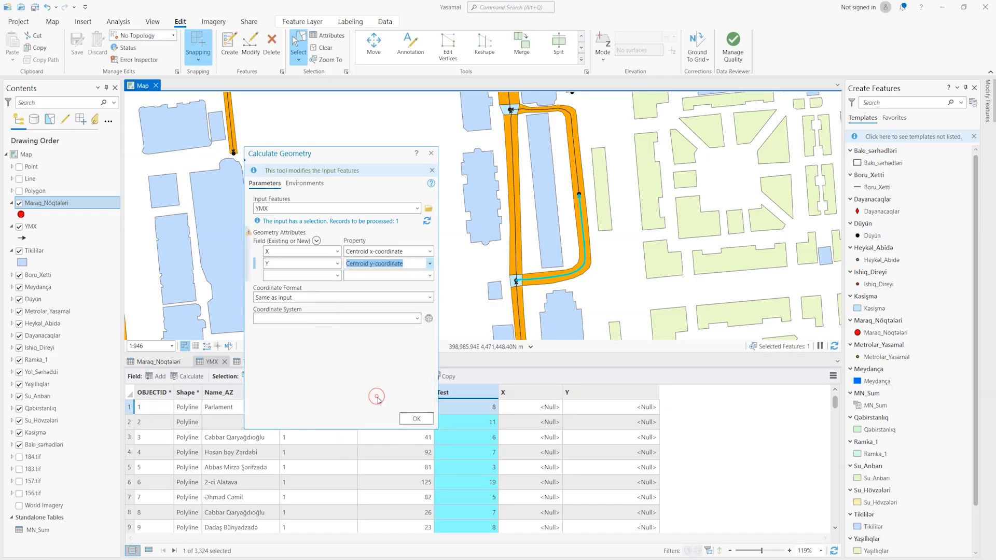
{"action": "left_click", "coordinate": [415, 419]}
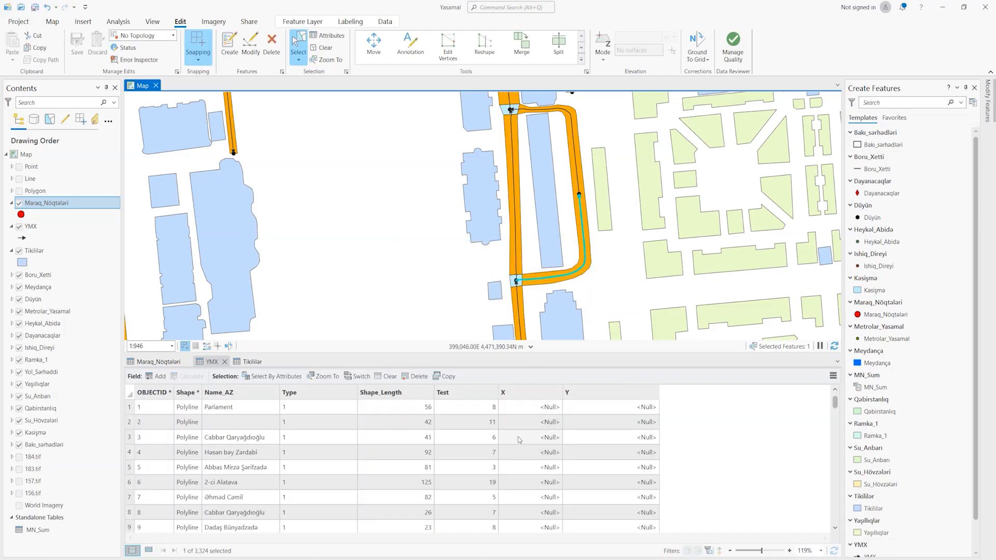
{"action": "left_click", "coordinate": [465, 407]}
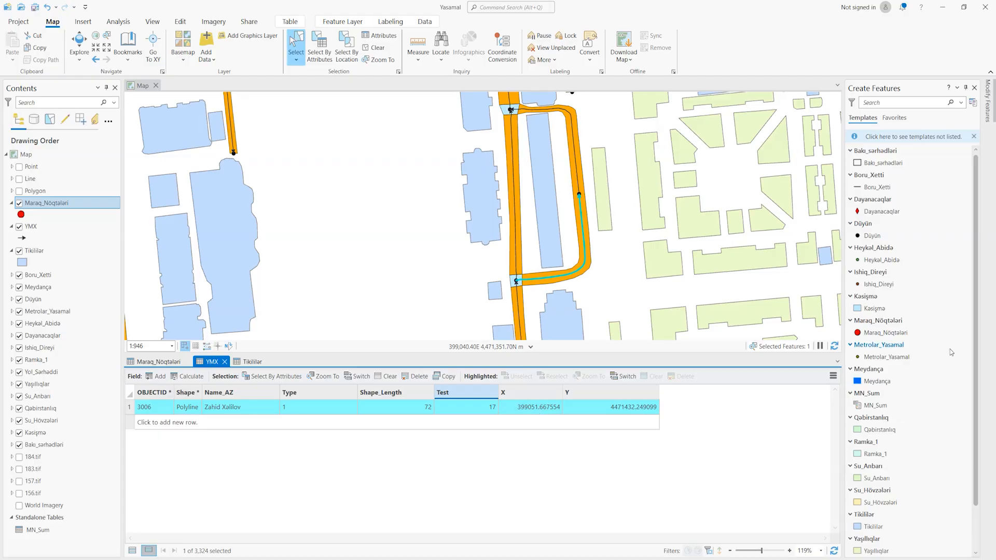
- Create a Maraq_Nöqtələri point at absolute coordinates X 399,051.667554 and Y 4,471,432.249099, matching the segment's centroid
{"action": "left_click", "coordinate": [887, 333]}
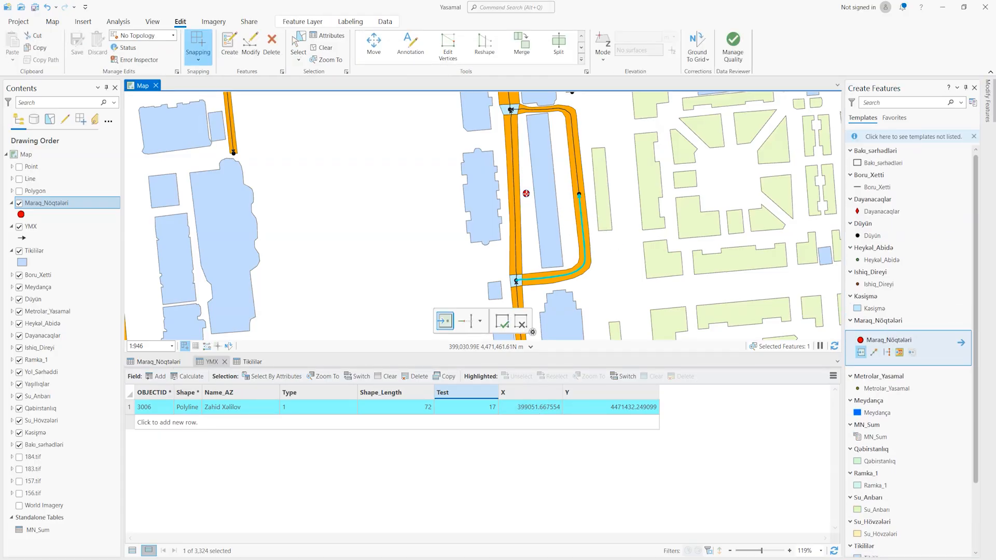
{"action": "right_click", "coordinate": [527, 197]}
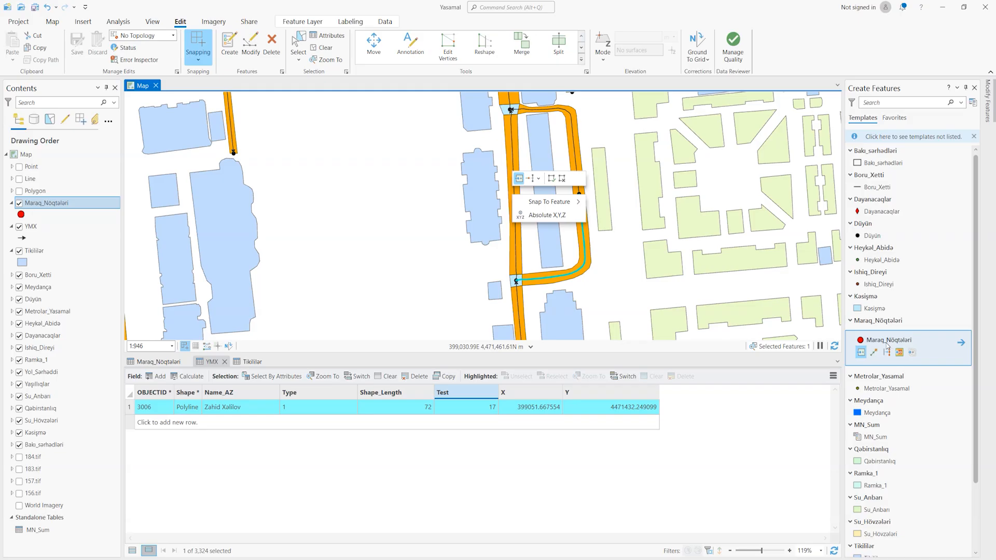
{"action": "left_click", "coordinate": [538, 218]}
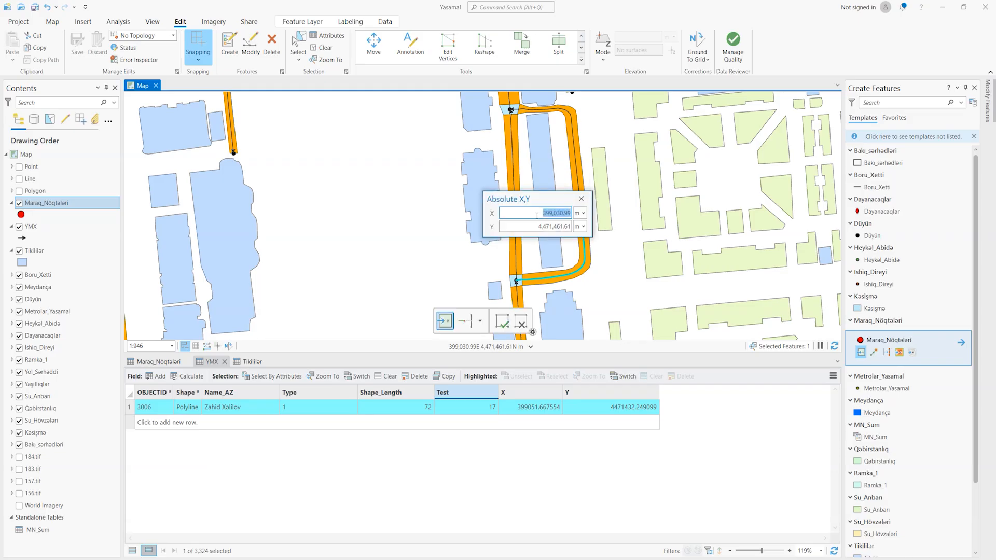
{"action": "left_click_drag", "start_coordinate": [532, 199], "coordinate": [513, 193]}
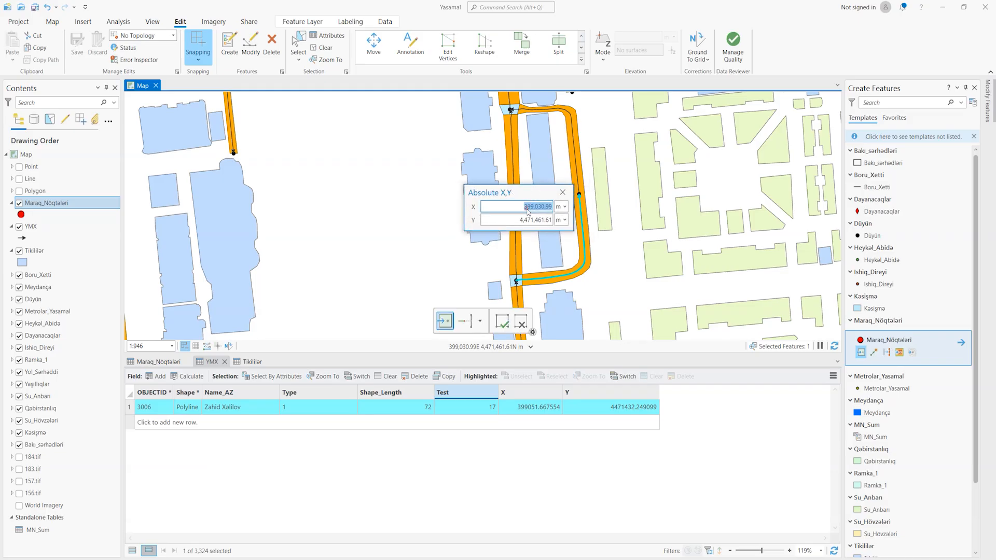
{"action": "left_click", "coordinate": [527, 209]}
{"action": "double_click", "coordinate": [544, 221]}
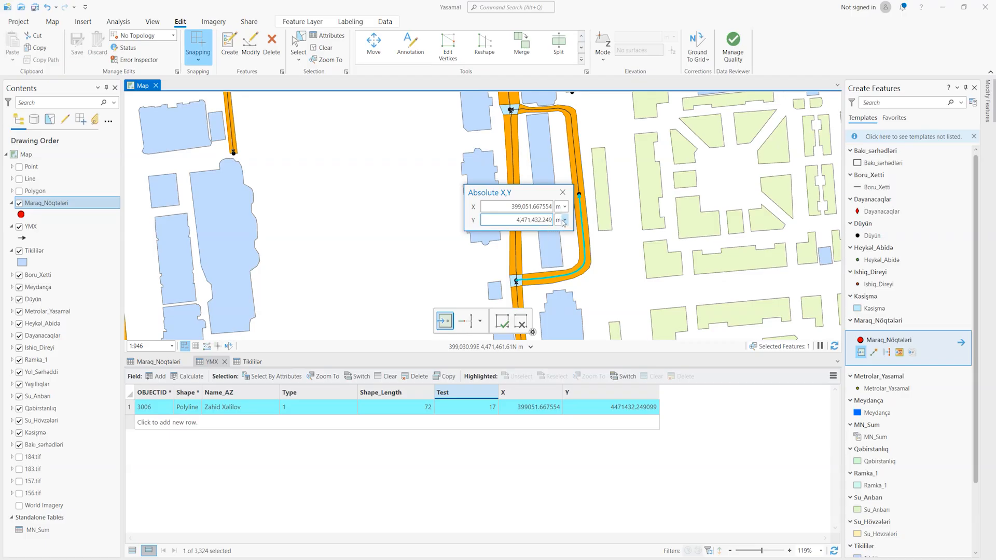
{"action": "type", "text": "99"}
{"action": "key", "text": "Return"}
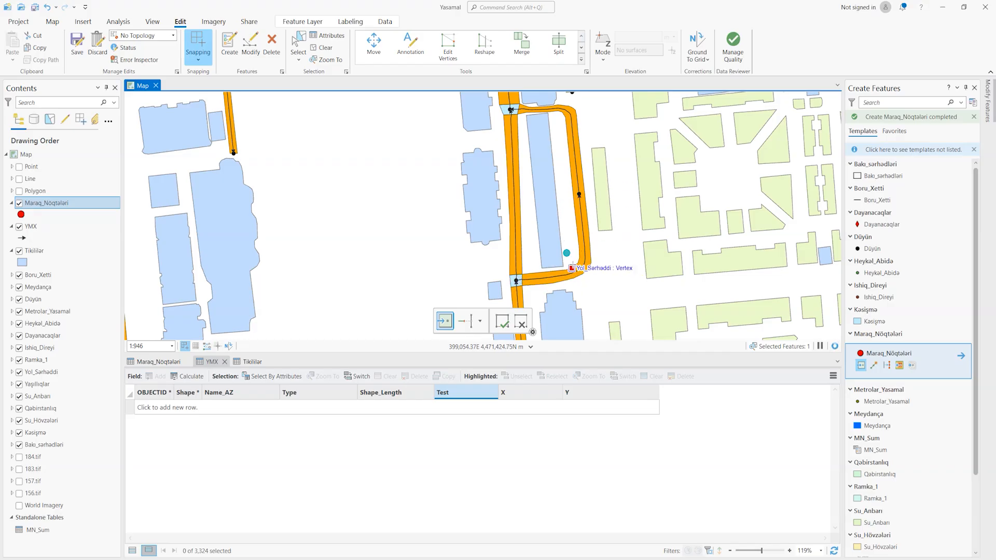
- Close the Create Features pane, reselect the curved YMX segment beside the new point and show only its record in the table
{"action": "left_click", "coordinate": [583, 297]}
{"action": "left_click", "coordinate": [569, 405]}
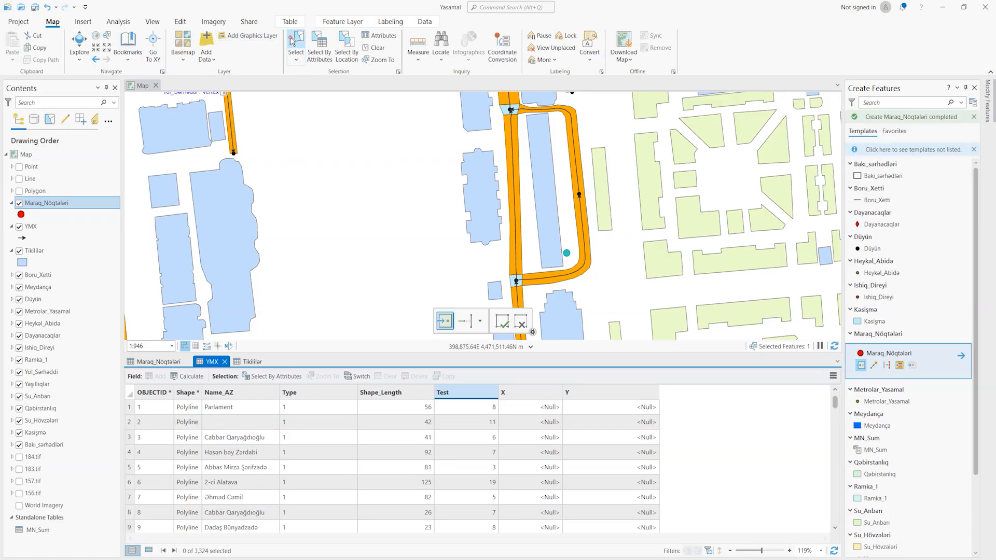
{"action": "left_click", "coordinate": [292, 42]}
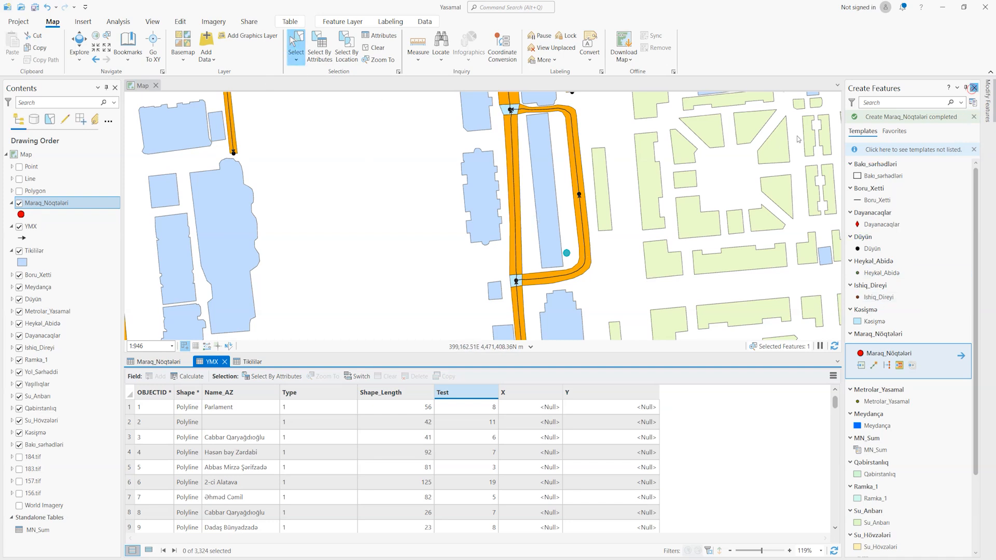
{"action": "left_click", "coordinate": [974, 87]}
{"action": "left_click", "coordinate": [296, 44]}
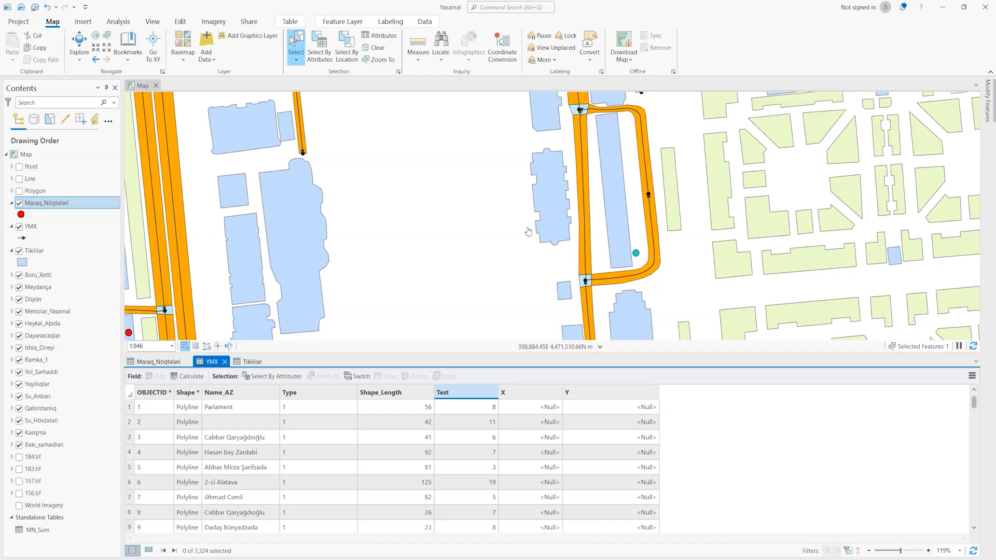
{"action": "left_click", "coordinate": [647, 274]}
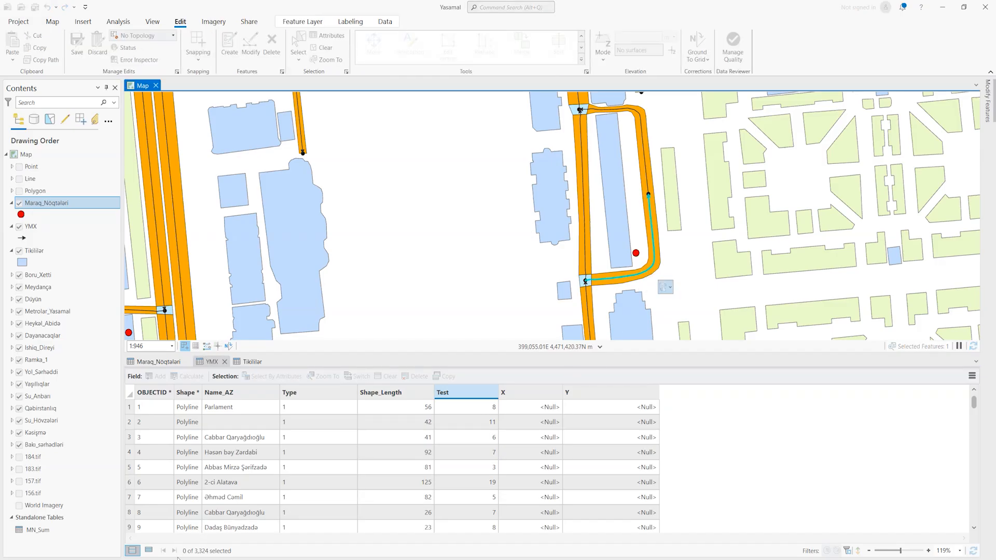
{"action": "left_click", "coordinate": [153, 552]}
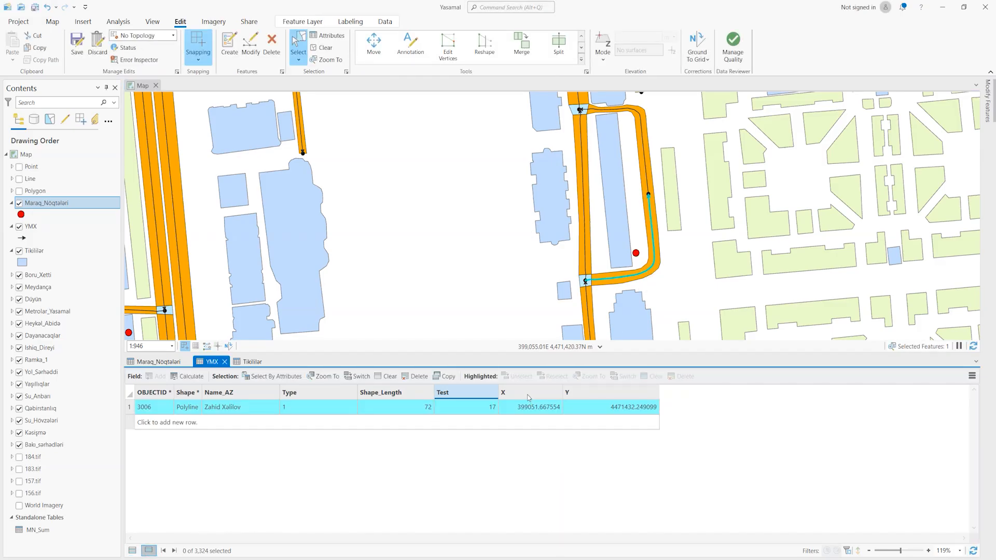
- Calculate the selected segment's Central point x-coordinate into field X and Central point y-coordinate into field Y
{"action": "right_click", "coordinate": [526, 394]}
{"action": "left_click", "coordinate": [538, 401]}
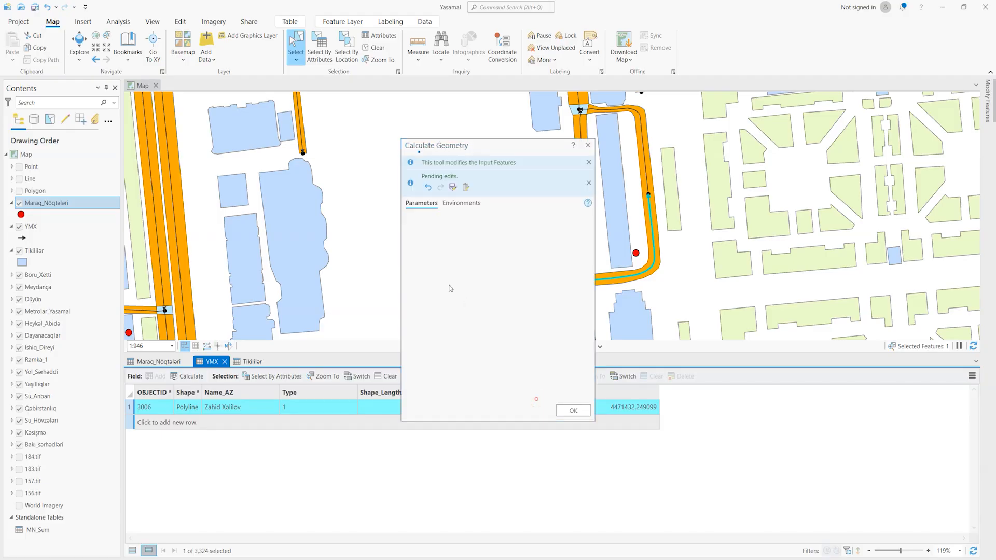
{"action": "left_click_drag", "start_coordinate": [493, 145], "coordinate": [338, 67]}
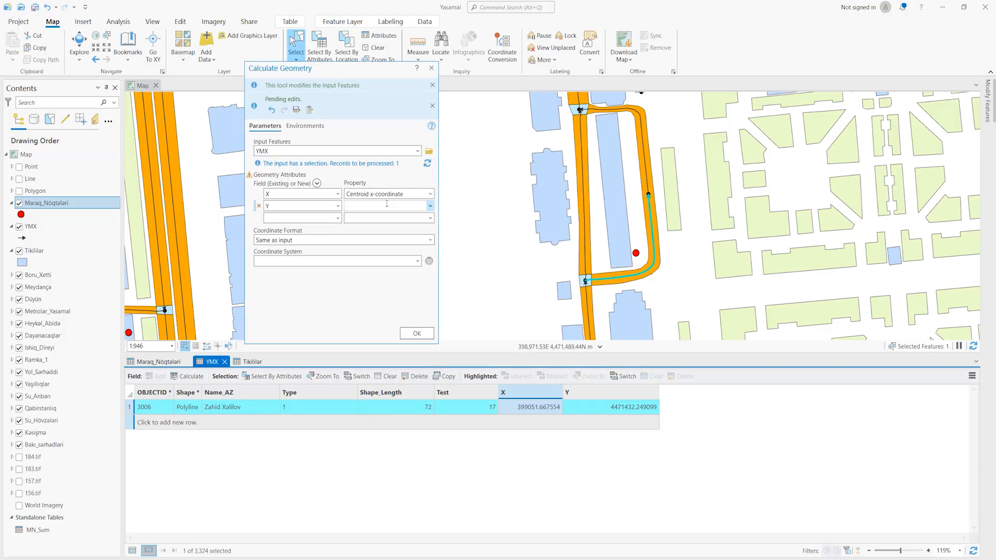
{"action": "left_click", "coordinate": [431, 194]}
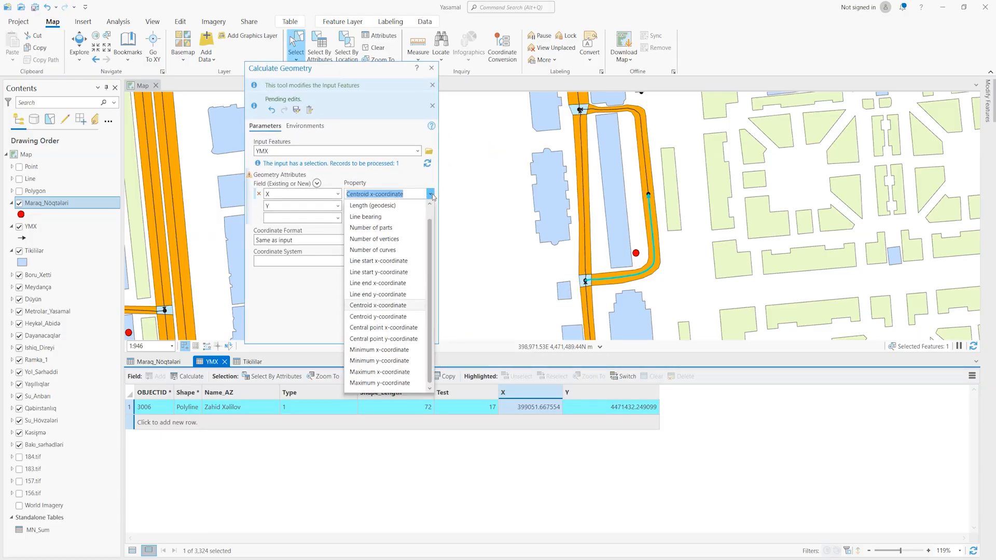
{"action": "left_click", "coordinate": [378, 327]}
{"action": "left_click", "coordinate": [405, 206]}
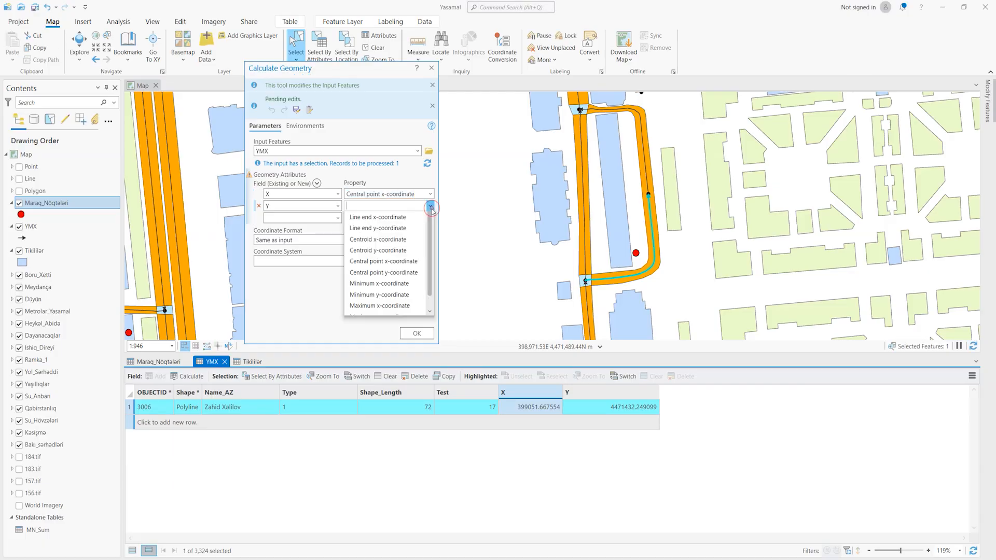
{"action": "left_click", "coordinate": [372, 362]}
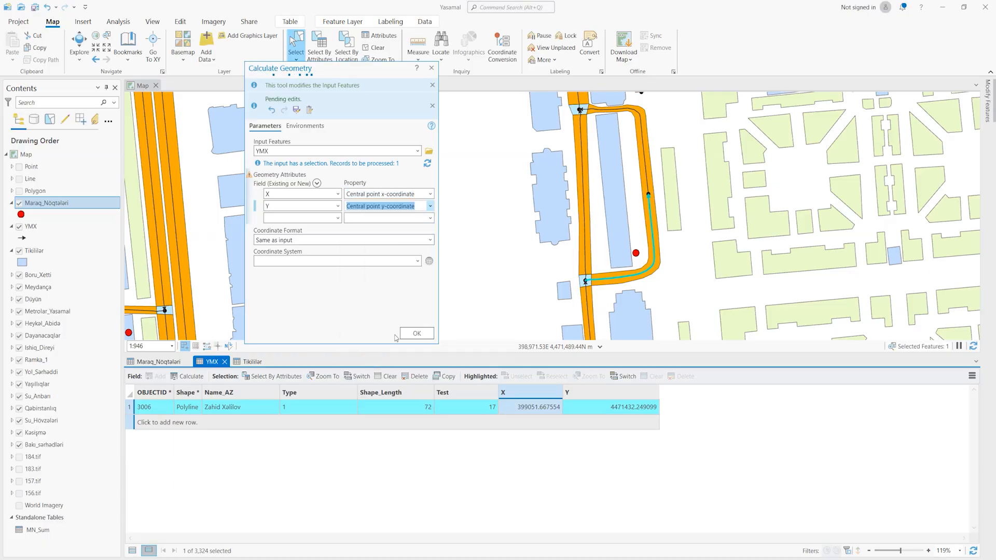
{"action": "left_click", "coordinate": [417, 334]}
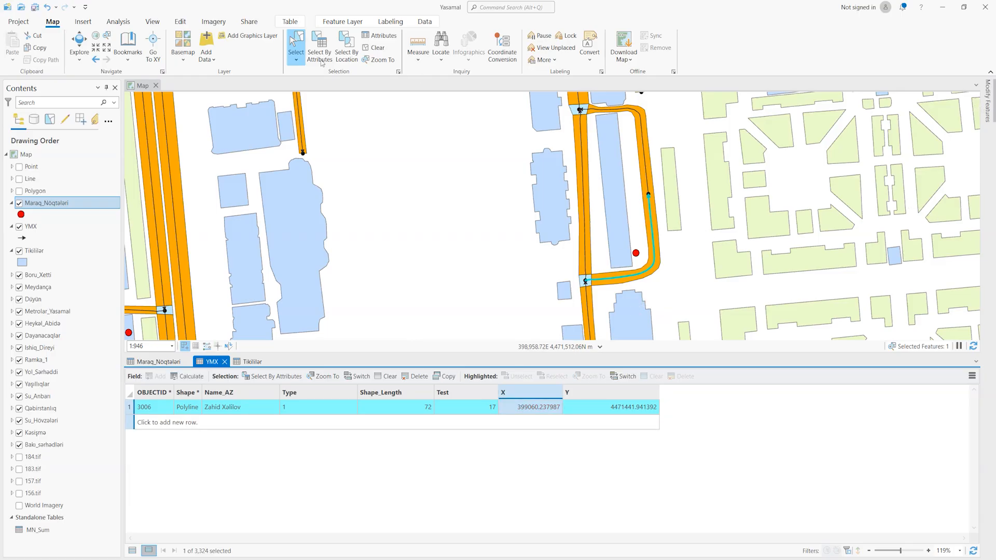
- Create a Maraq_Nöqtələri point at absolute coordinates X 399,060.237987 and Y 4,471,441.941392, matching the segment's central point
{"action": "left_click", "coordinate": [180, 21]}
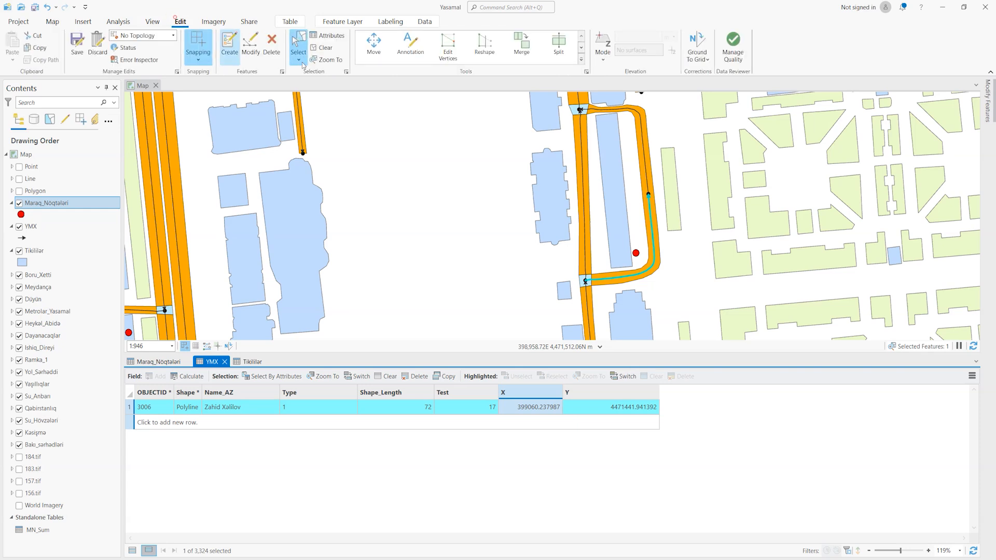
{"action": "left_click", "coordinate": [229, 46]}
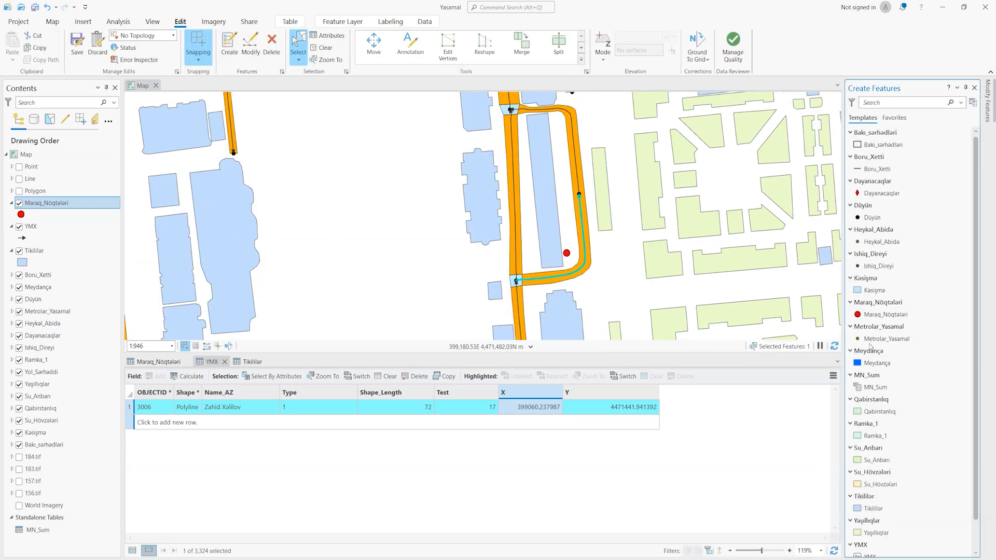
{"action": "left_click", "coordinate": [881, 333]}
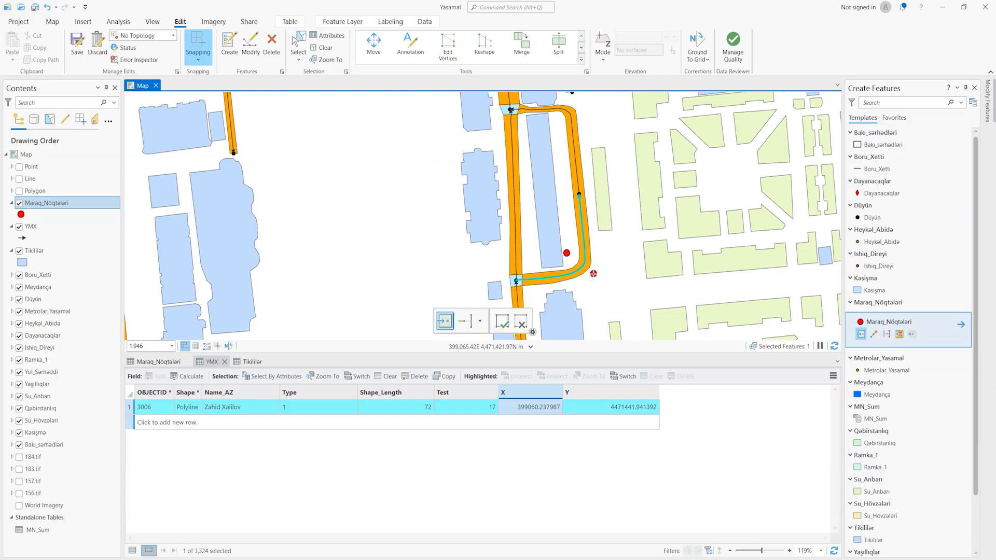
{"action": "right_click", "coordinate": [593, 274]}
{"action": "left_click", "coordinate": [605, 294]}
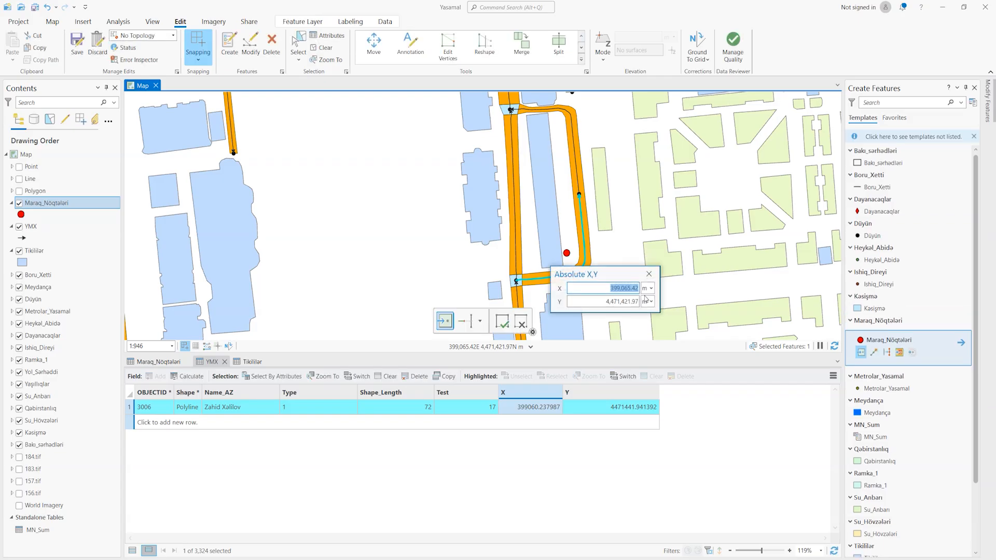
{"action": "left_click_drag", "start_coordinate": [611, 278], "coordinate": [572, 261]}
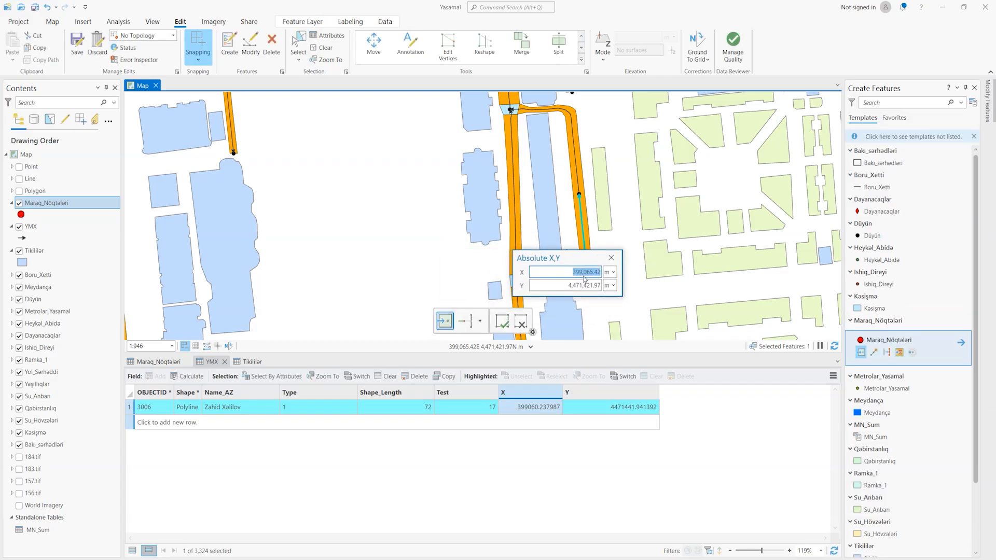
{"action": "left_click", "coordinate": [589, 272]}
{"action": "left_click_drag", "start_coordinate": [596, 271], "coordinate": [607, 274]}
{"action": "double_click", "coordinate": [586, 285]}
{"action": "left_click", "coordinate": [585, 285]}
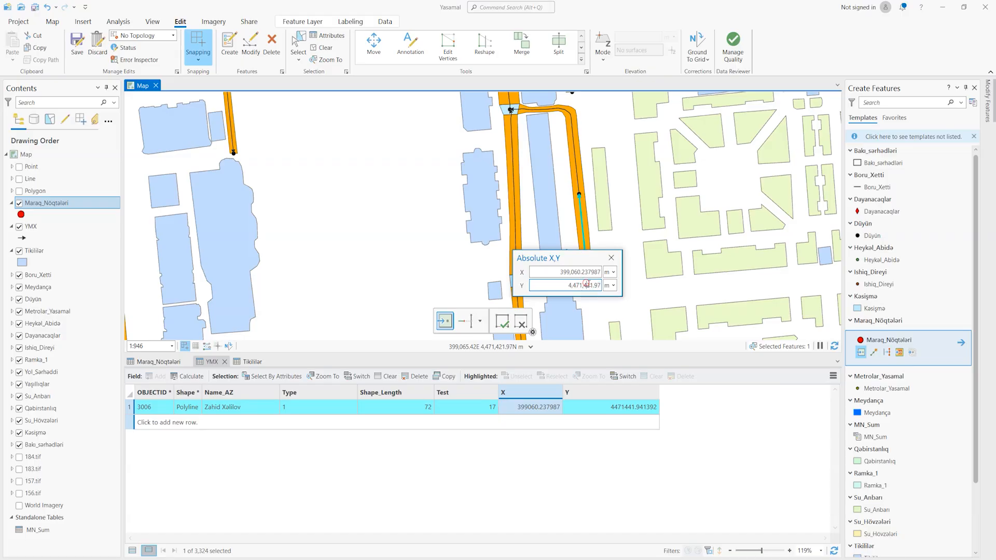
{"action": "left_click_drag", "start_coordinate": [586, 284], "coordinate": [590, 285]}
{"action": "type", "text": "1392"}
{"action": "key", "text": "Return"}
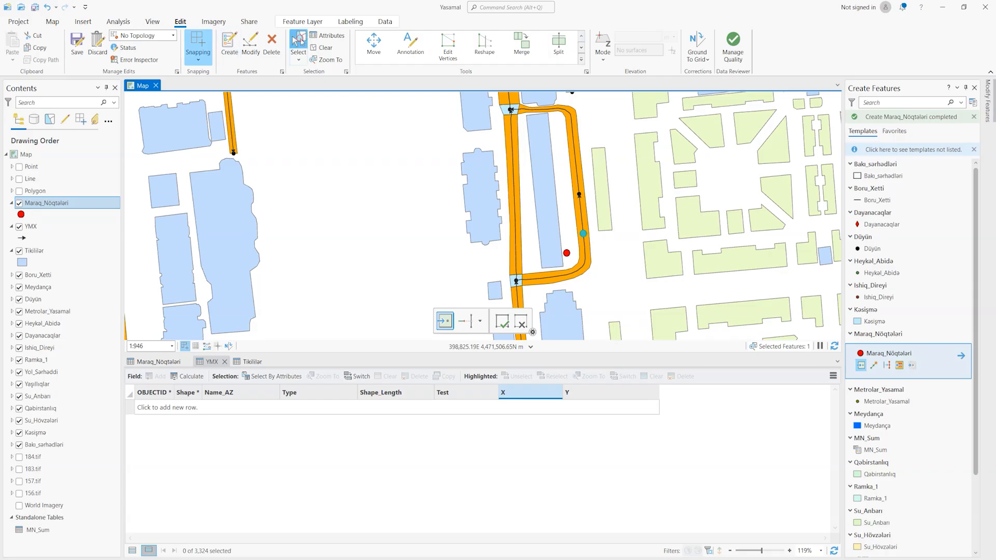
- Leave point creation and discard all pending edits, including the two added Maraq_Nöqtələri points
{"action": "left_click", "coordinate": [303, 43]}
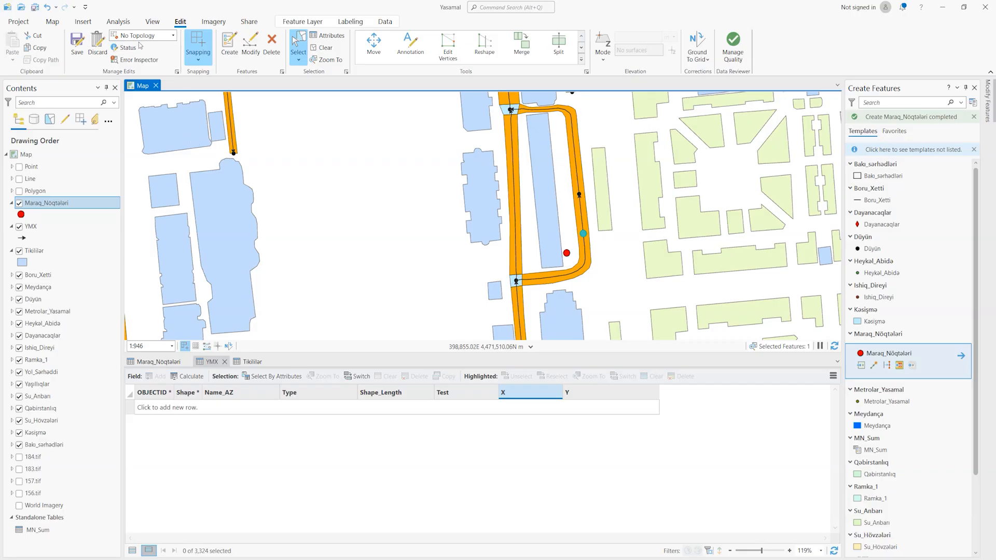
{"action": "left_click", "coordinate": [97, 42]}
{"action": "left_click", "coordinate": [494, 306]}
- Show all YMX records and review the line properties offered by Calculate Geometry for field X, without running it
{"action": "left_click", "coordinate": [132, 553]}
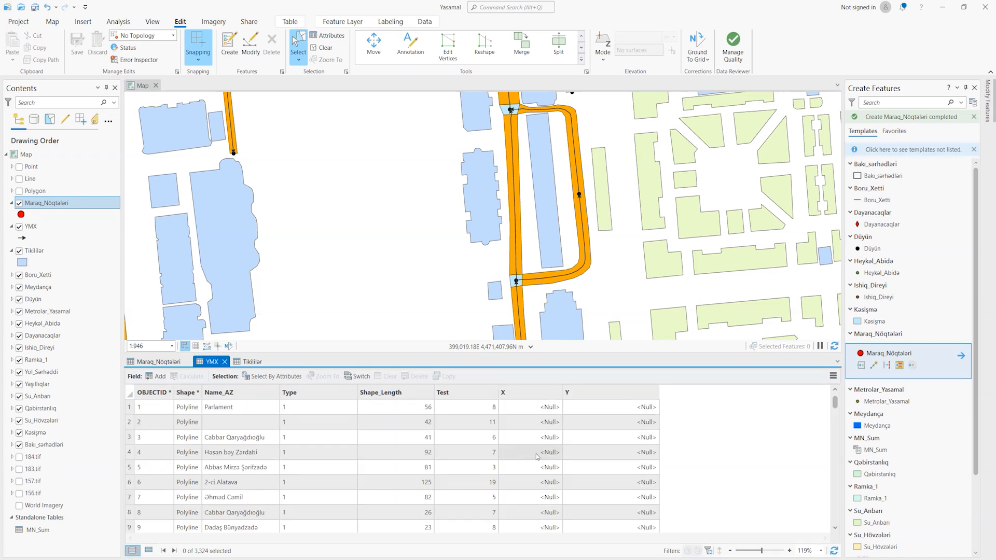
{"action": "left_click", "coordinate": [535, 393]}
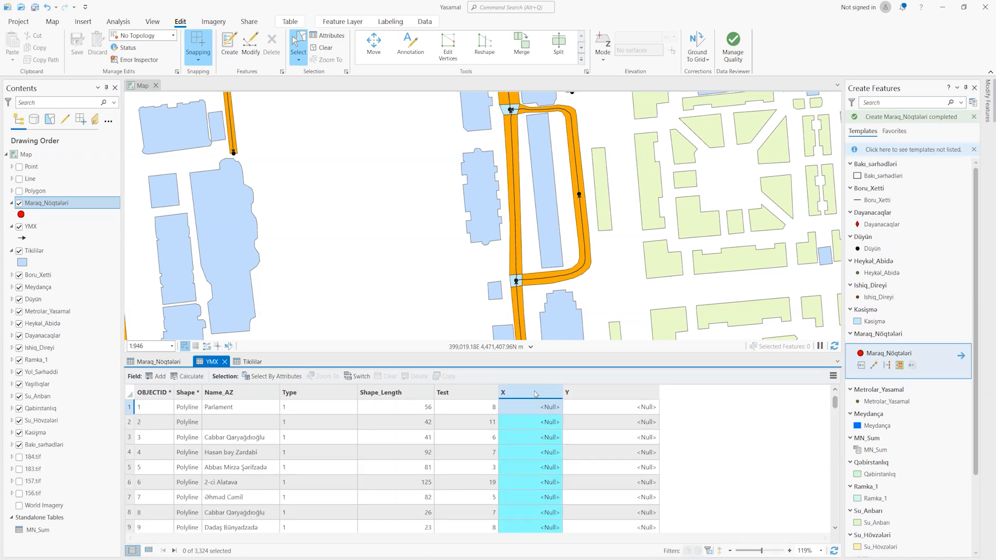
{"action": "right_click", "coordinate": [535, 393]}
{"action": "left_click", "coordinate": [555, 397]}
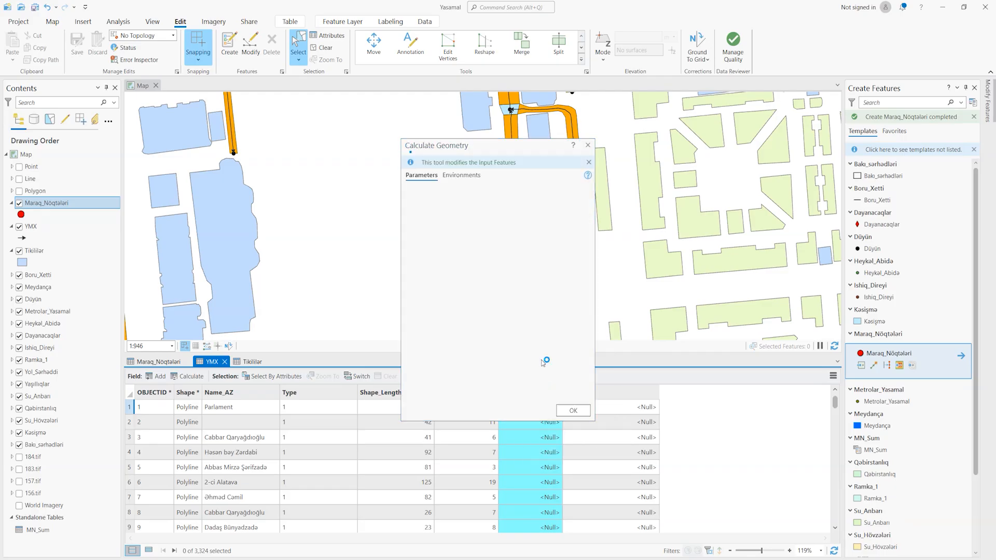
{"action": "left_click", "coordinate": [586, 232]}
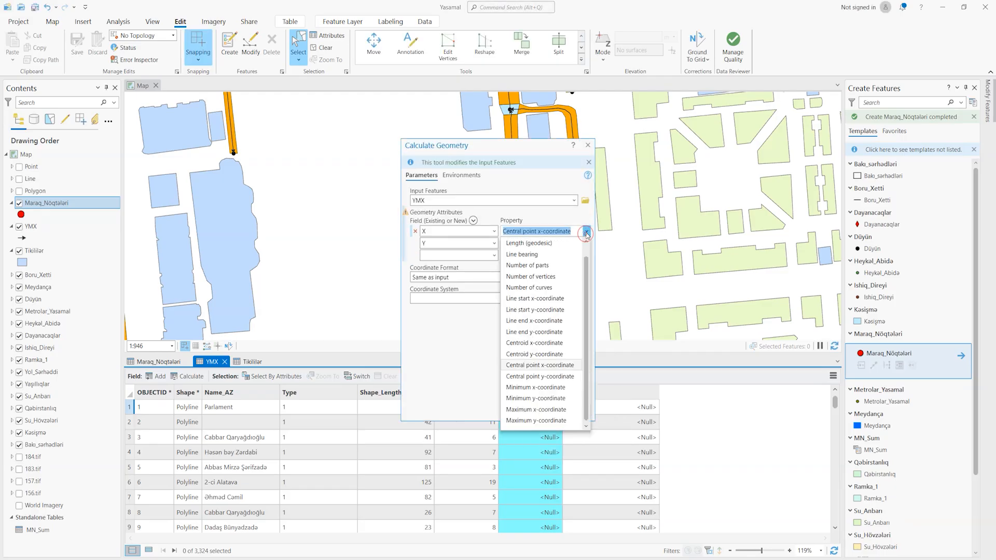
{"action": "mouse_move", "coordinate": [586, 377]}
{"action": "left_mouse_down"}
{"action": "mouse_move", "coordinate": [584, 326]}
{"action": "mouse_move", "coordinate": [591, 375]}
{"action": "left_mouse_up"}
{"action": "left_click", "coordinate": [507, 153]}
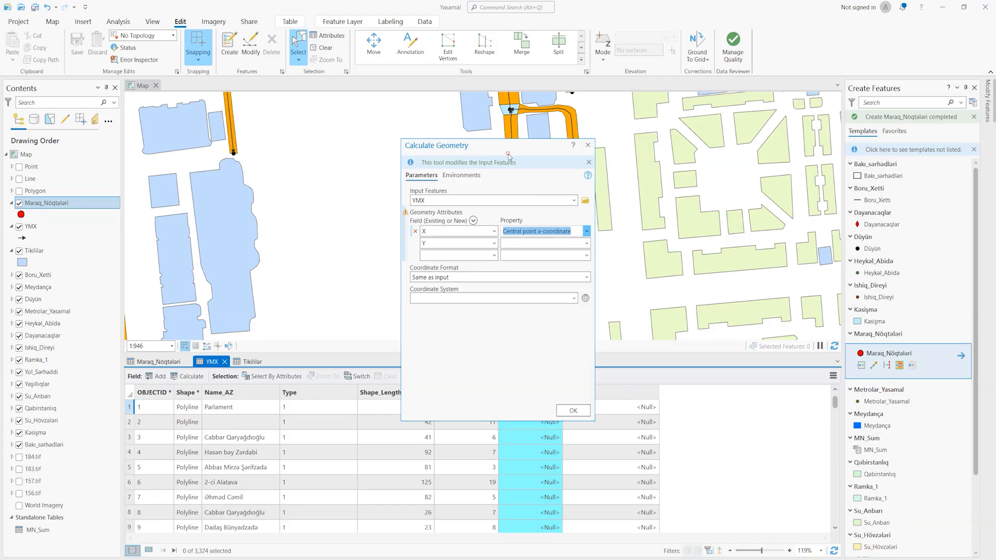
{"action": "left_click", "coordinate": [588, 146]}
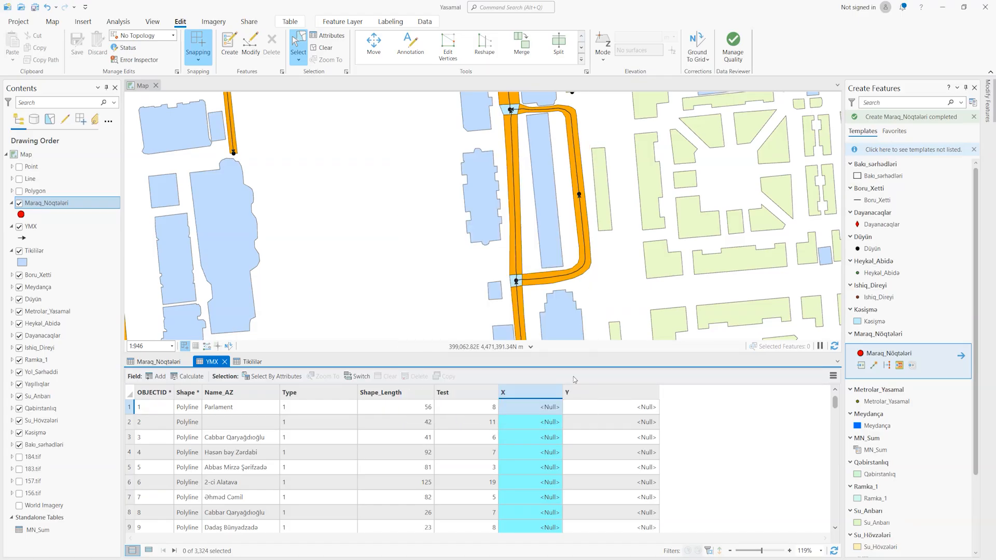
- In the Tikililər table, review the polygon properties offered by Calculate Geometry for the Type field, including Area and Number of holes, without running it
{"action": "left_click", "coordinate": [235, 364]}
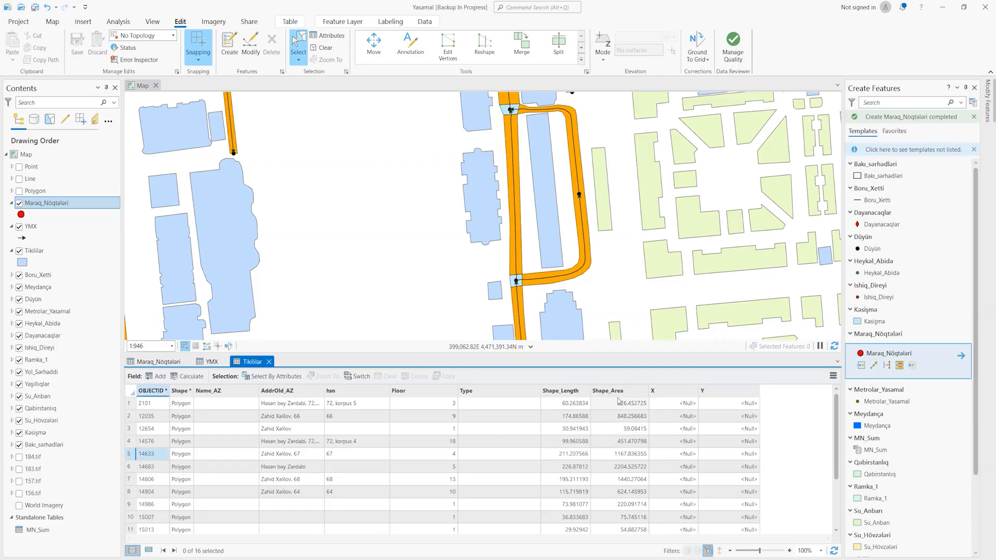
{"action": "double_click", "coordinate": [590, 391]}
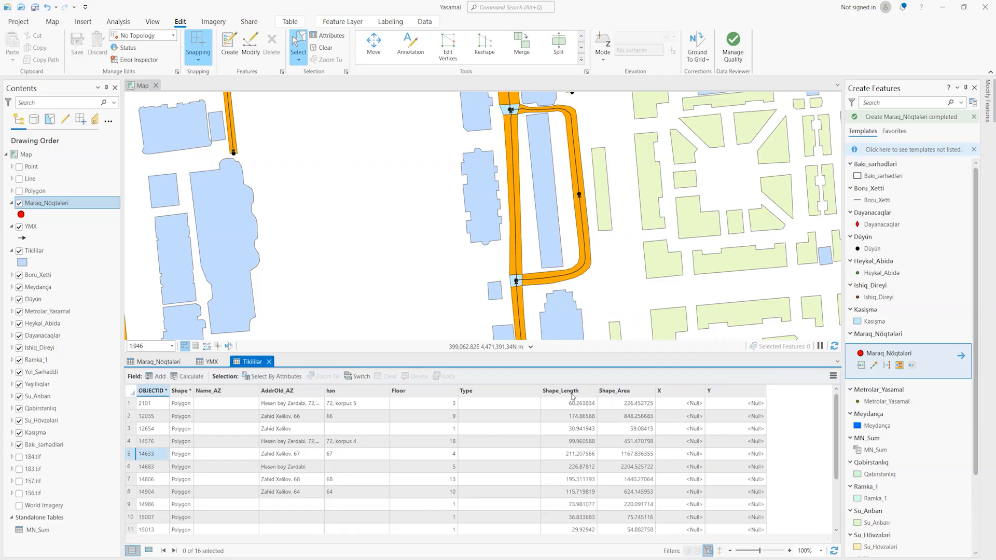
{"action": "left_click", "coordinate": [499, 391]}
{"action": "right_click", "coordinate": [499, 392]}
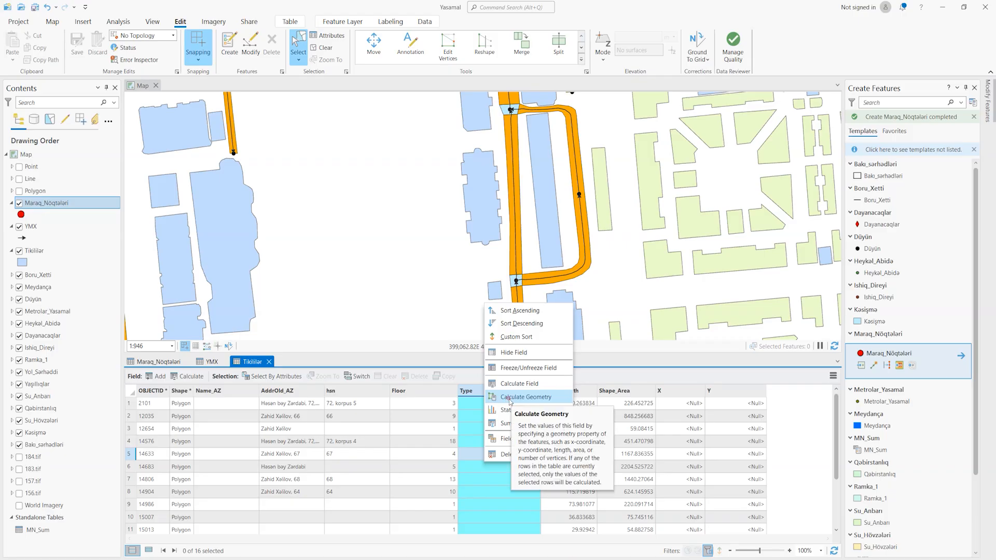
{"action": "left_click", "coordinate": [507, 400]}
{"action": "left_click_drag", "start_coordinate": [463, 134], "coordinate": [404, 101]}
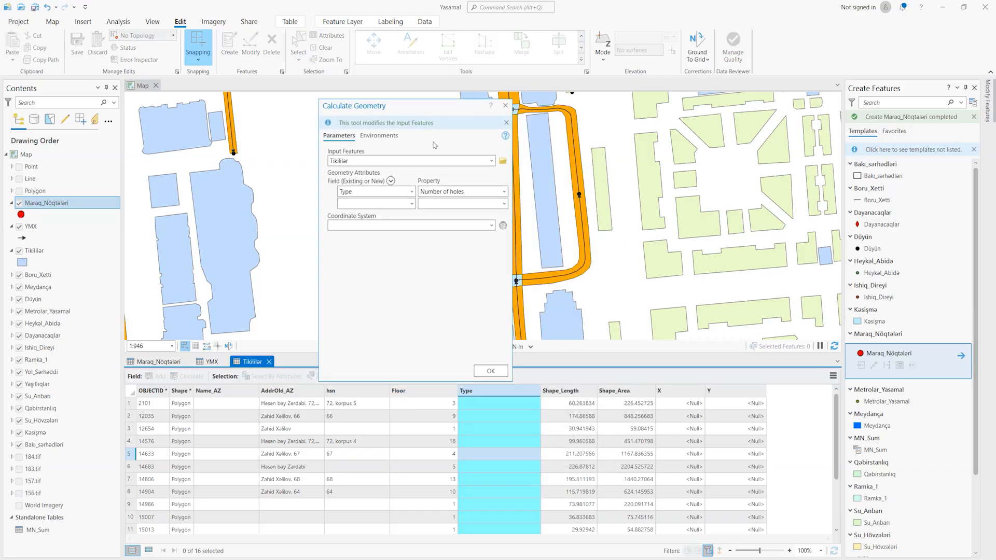
{"action": "left_click", "coordinate": [504, 191]}
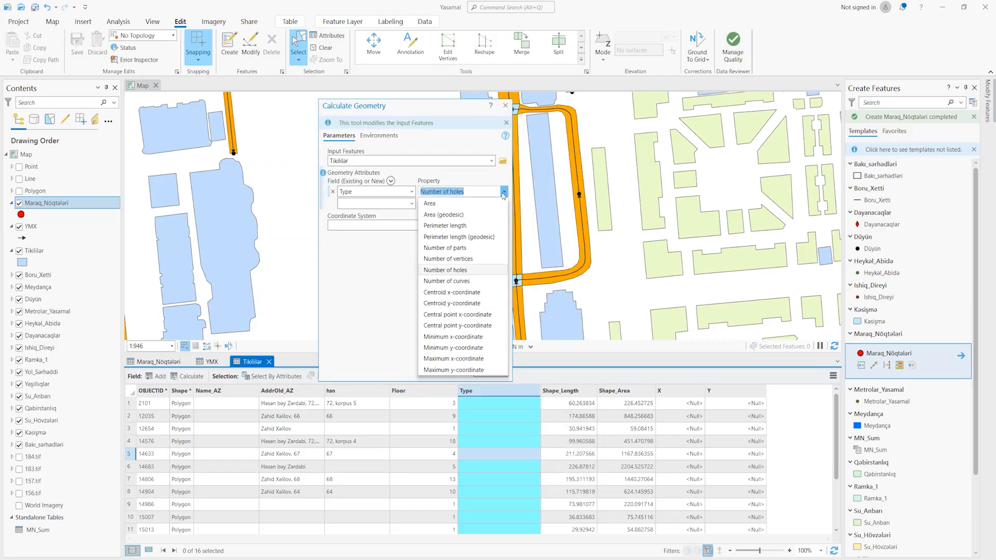
{"action": "left_click", "coordinate": [441, 203]}
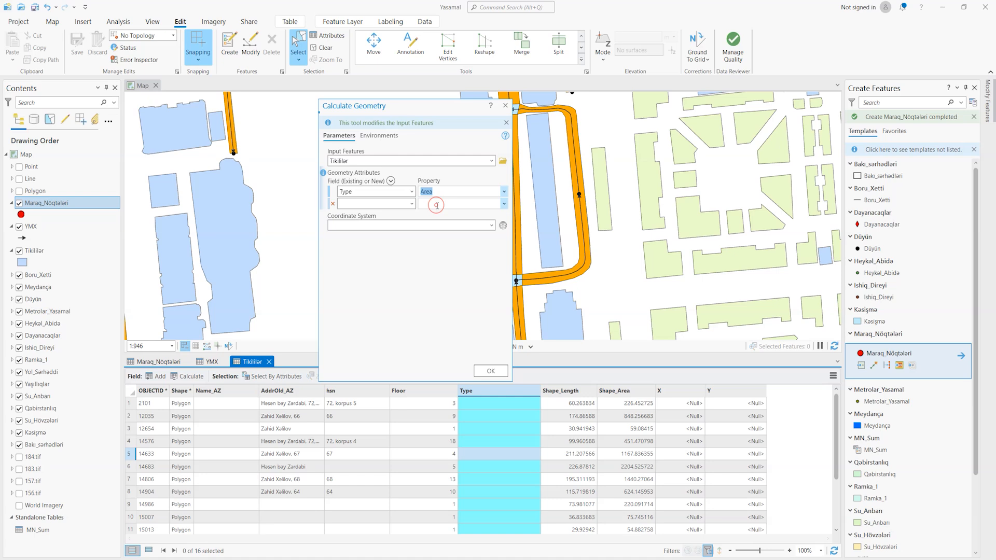
{"action": "left_click", "coordinate": [505, 192]}
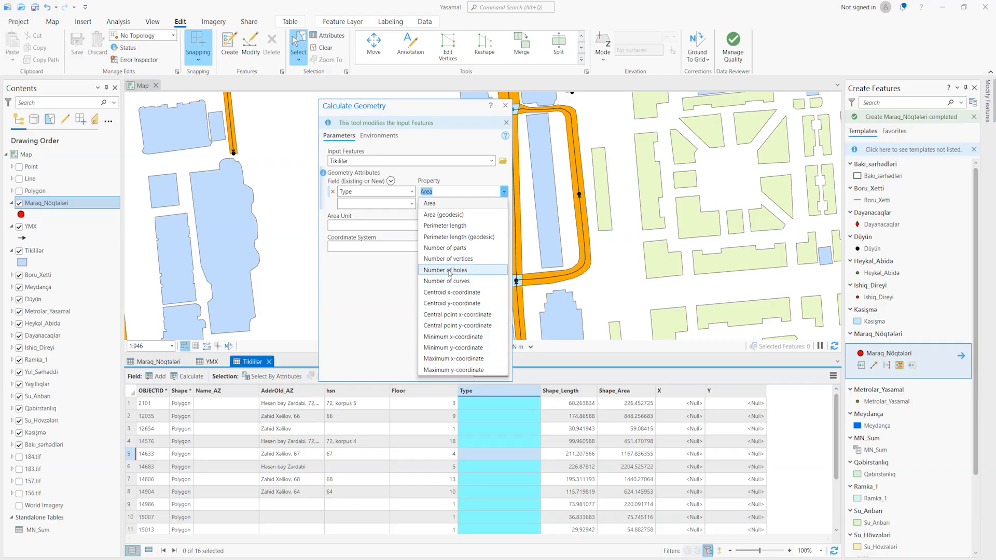
{"action": "left_click", "coordinate": [447, 270]}
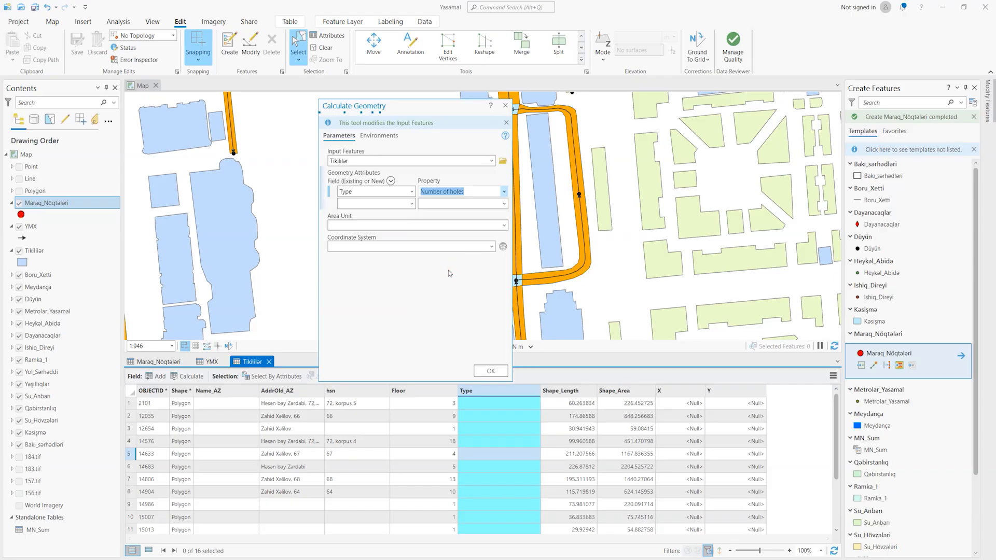
{"action": "left_click", "coordinate": [505, 105]}
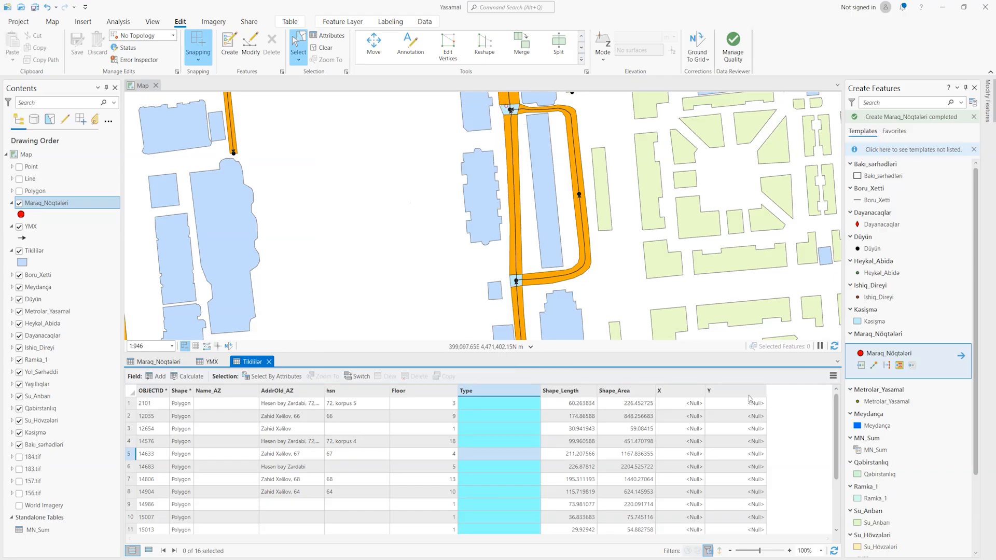
- Split the isolated 583/2 building north of the main road with a line entering from its east side and outlining a four-sided inner courtyard
{"action": "left_click_drag", "start_coordinate": [631, 355], "coordinate": [631, 376]}
{"action": "left_click_drag", "start_coordinate": [340, 310], "coordinate": [407, 159]}
{"action": "left_click_drag", "start_coordinate": [535, 314], "coordinate": [656, 194]}
{"action": "scroll", "coordinate": [501, 318], "scroll_direction": "up", "scroll_amount": 4}
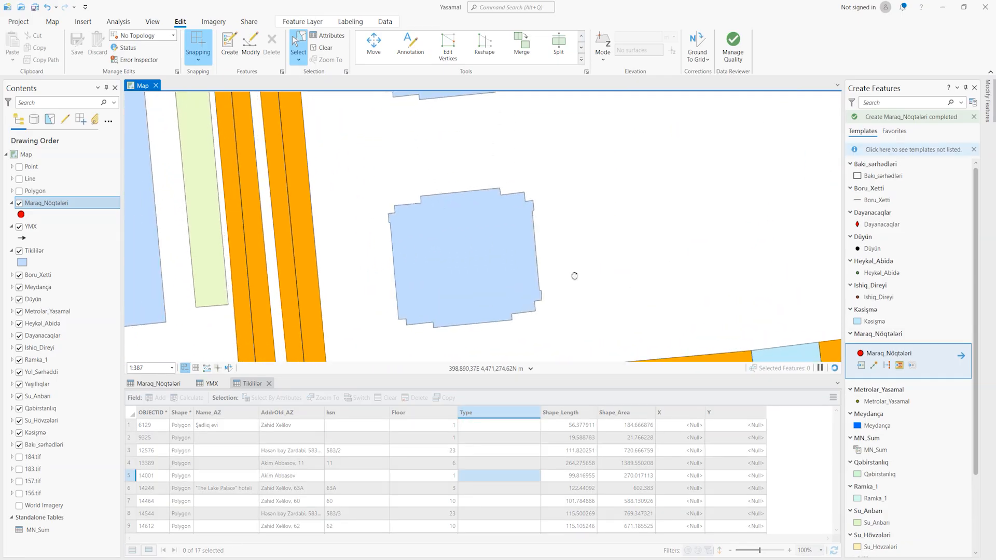
{"action": "left_click", "coordinate": [520, 224]}
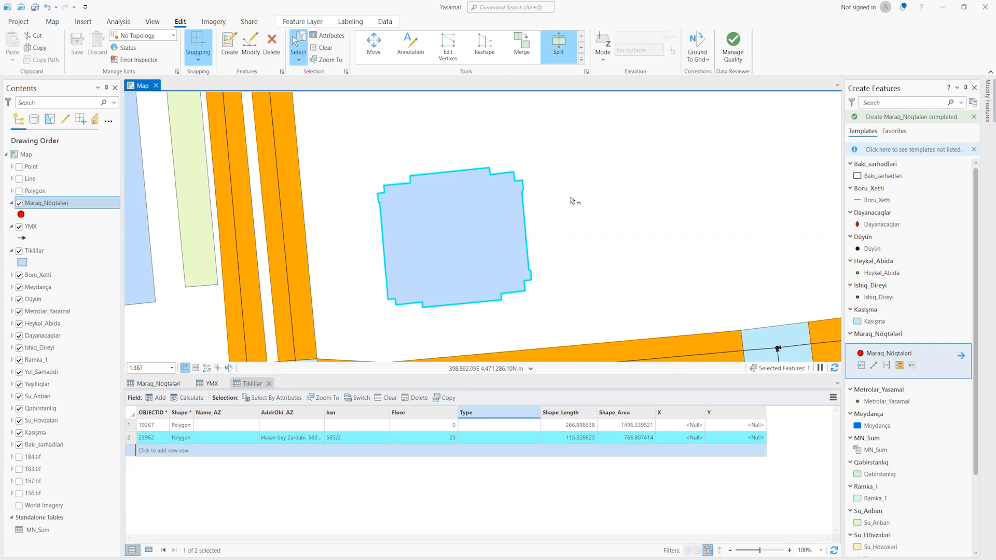
{"action": "left_click", "coordinate": [545, 207]}
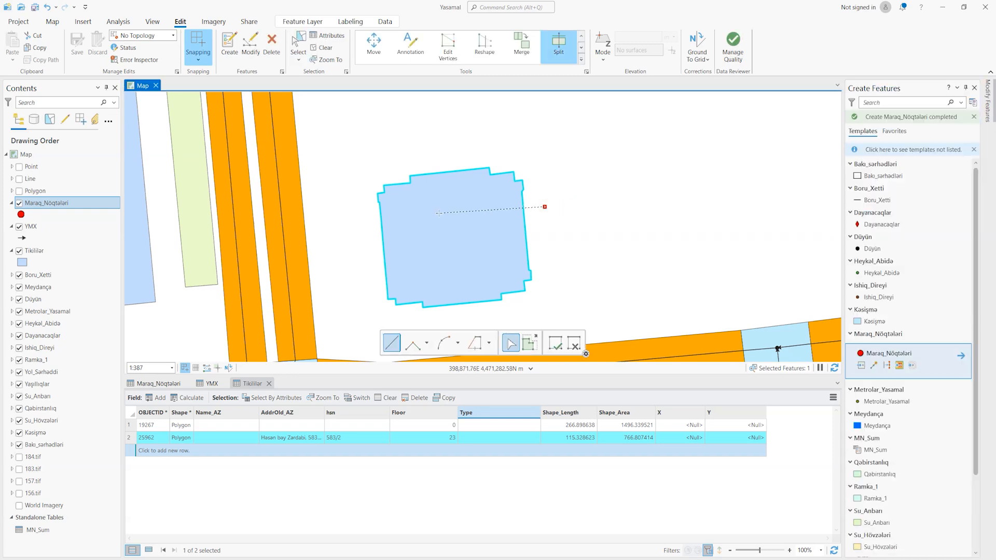
{"action": "left_click", "coordinate": [412, 267]}
{"action": "left_click", "coordinate": [495, 258]}
{"action": "double_click", "coordinate": [565, 218]}
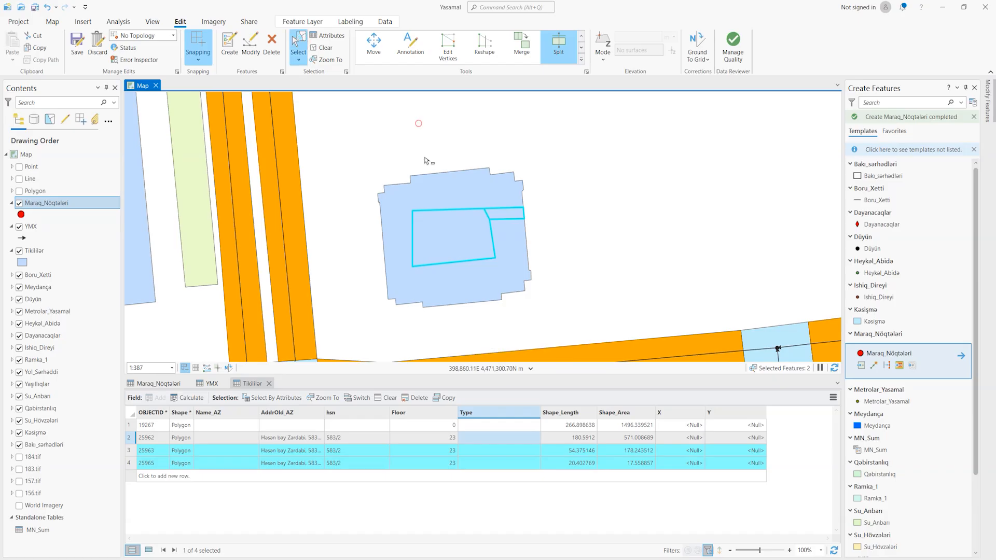
- Delete the building's inner courtyard piece and merge the two remaining pieces into one Tikililər polygon, preserving feature 25962
{"action": "left_click", "coordinate": [439, 229]}
{"action": "key", "text": "Delete"}
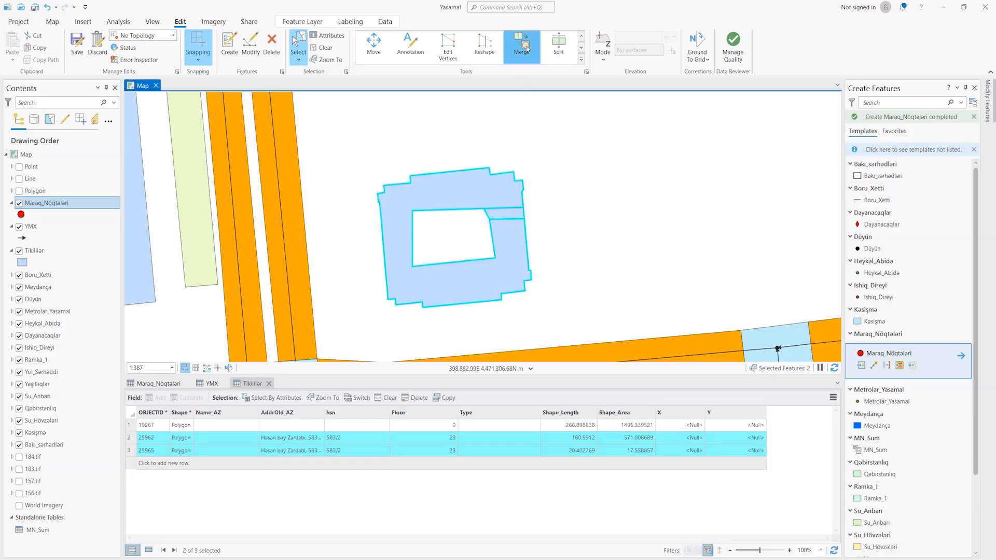
{"action": "scroll", "coordinate": [888, 516], "scroll_direction": "down", "scroll_amount": 1}
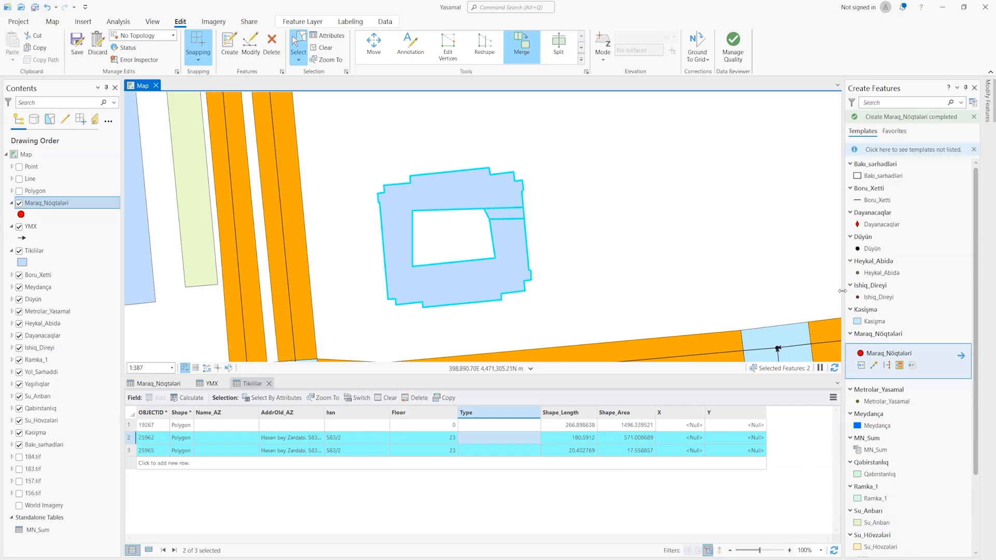
{"action": "left_click", "coordinate": [524, 48]}
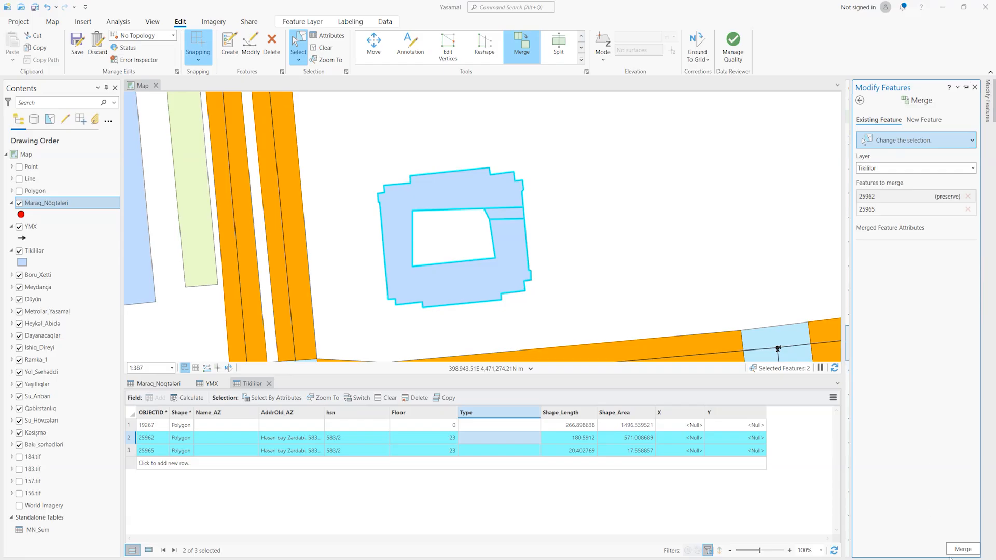
{"action": "left_click", "coordinate": [962, 548]}
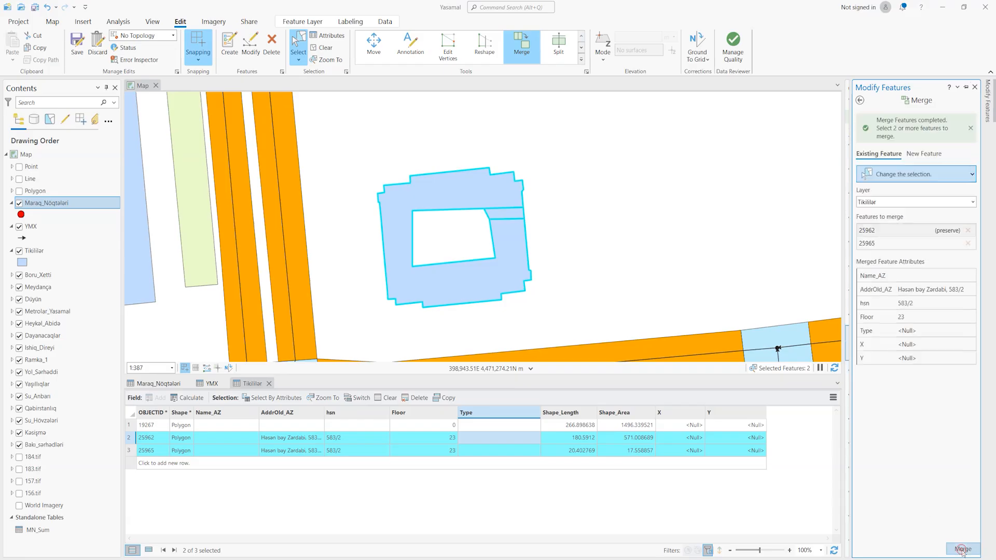
{"action": "left_click", "coordinate": [578, 233]}
{"action": "left_click", "coordinate": [514, 222]}
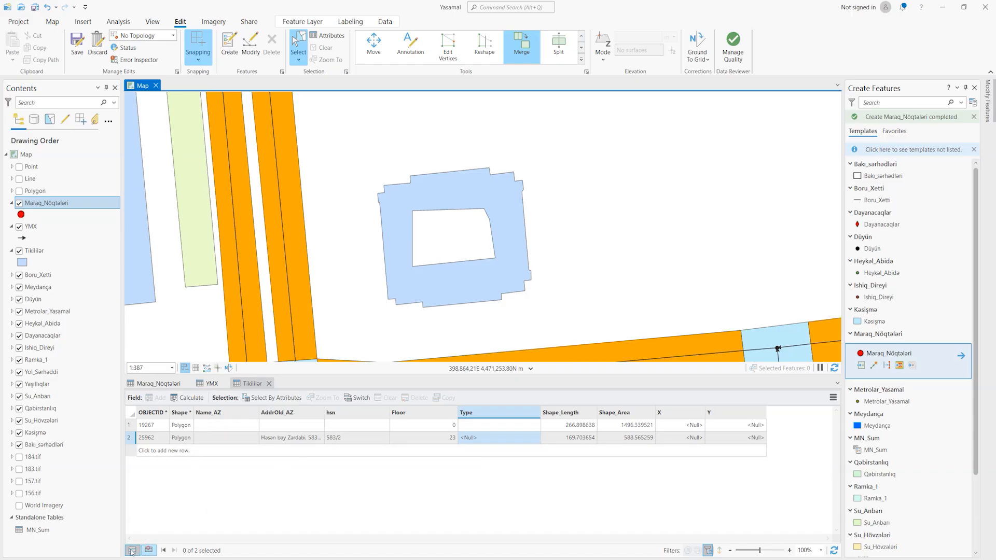
- Calculate the Number of holes property into the Type field for the Tikililər buildings around the merged one
{"action": "left_click", "coordinate": [133, 550]}
{"action": "scroll", "coordinate": [505, 280], "scroll_direction": "down", "scroll_amount": 5}
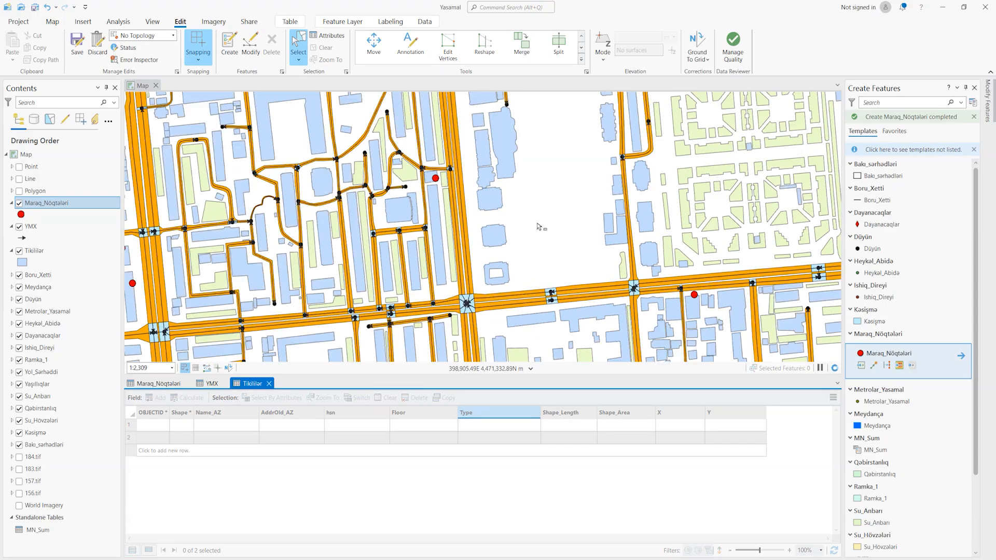
{"action": "left_click", "coordinate": [546, 239]}
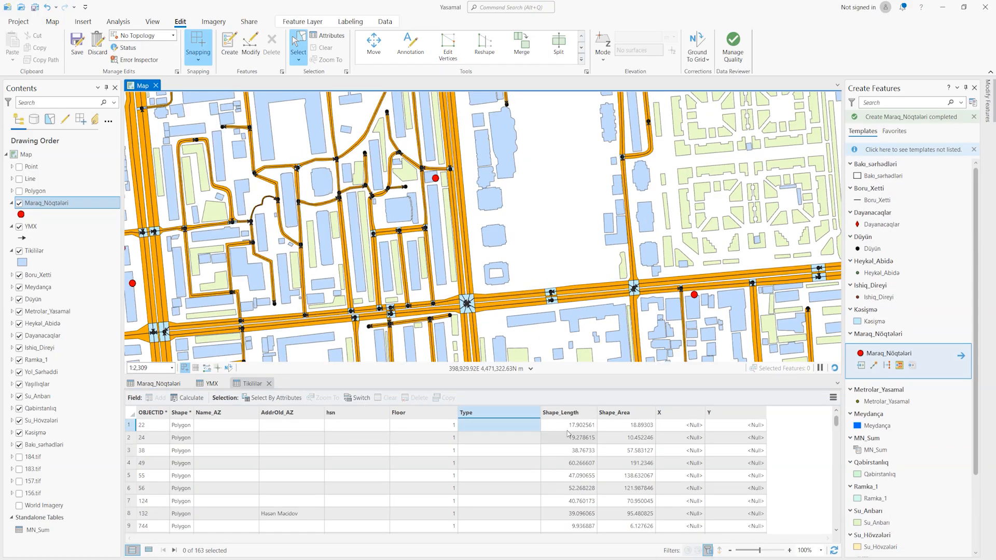
{"action": "scroll", "coordinate": [536, 238], "scroll_direction": "up", "scroll_amount": 2}
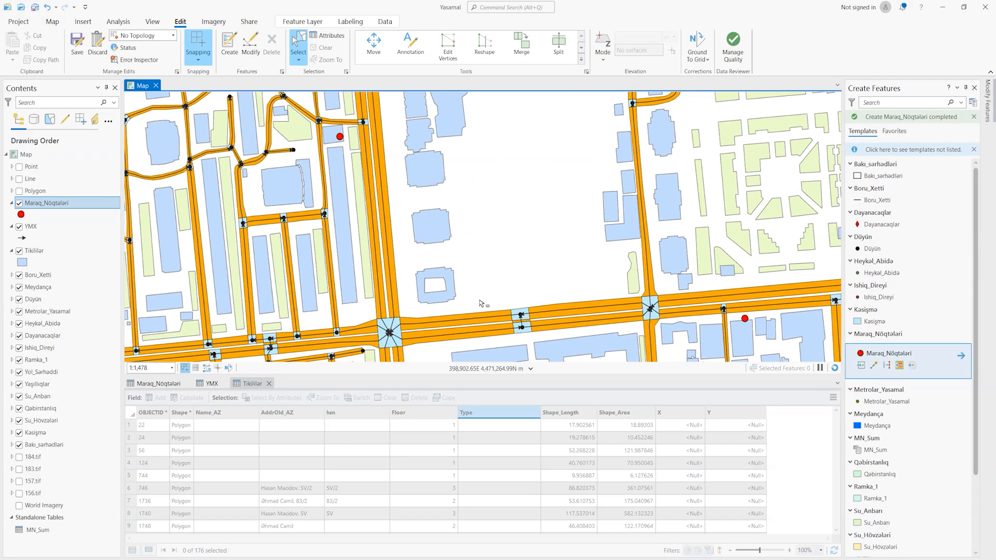
{"action": "left_click", "coordinate": [507, 414]}
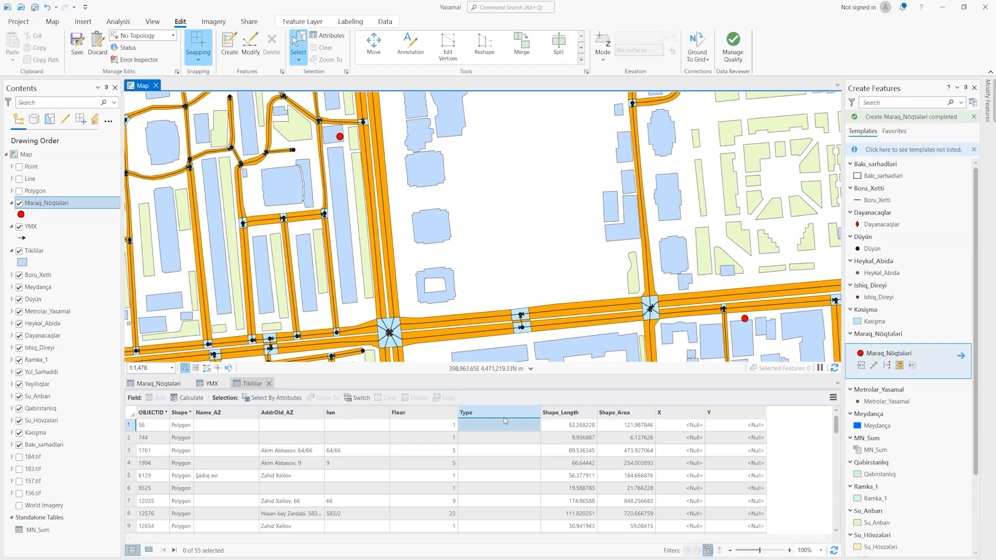
{"action": "right_click", "coordinate": [507, 415]}
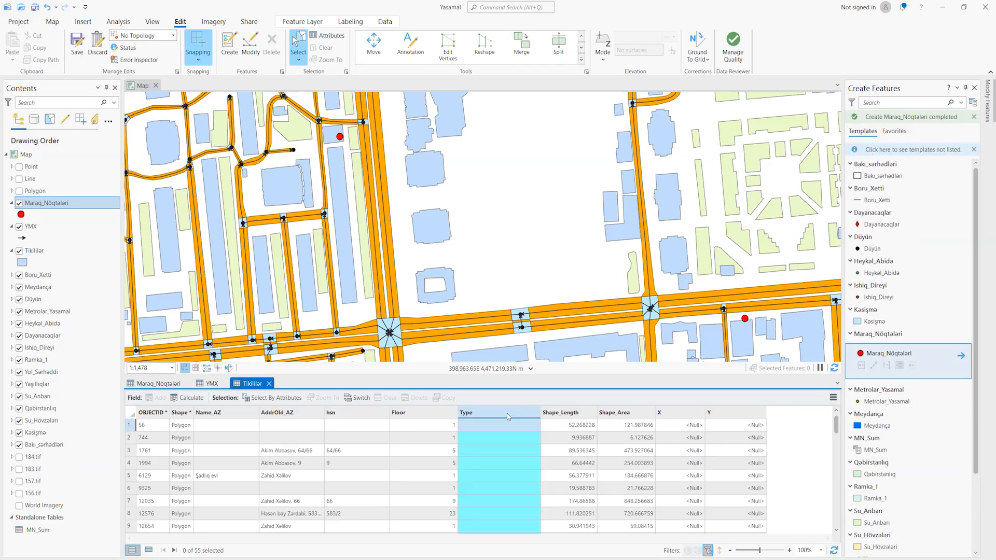
{"action": "left_click", "coordinate": [524, 421]}
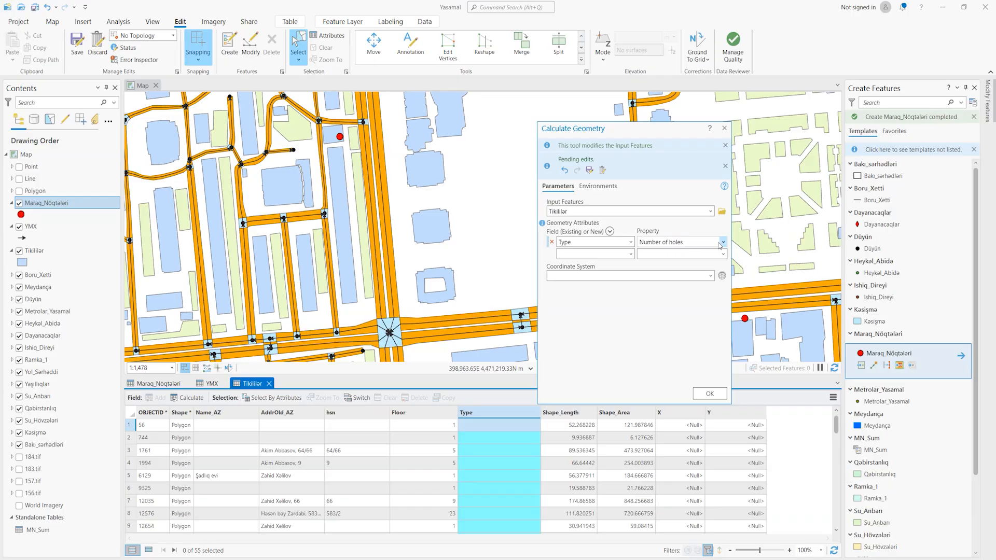
{"action": "left_click", "coordinate": [723, 242]}
{"action": "left_click", "coordinate": [700, 250]}
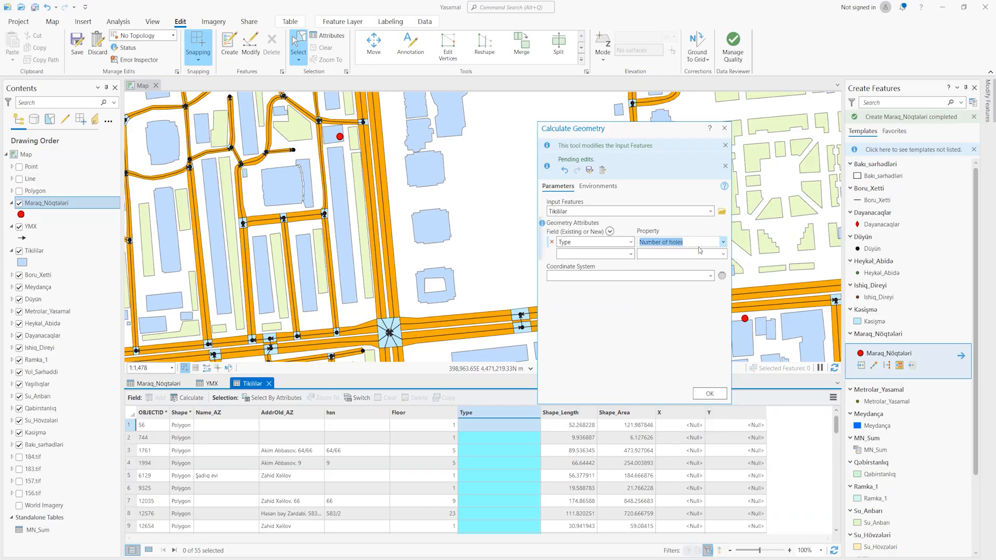
{"action": "left_click", "coordinate": [707, 394]}
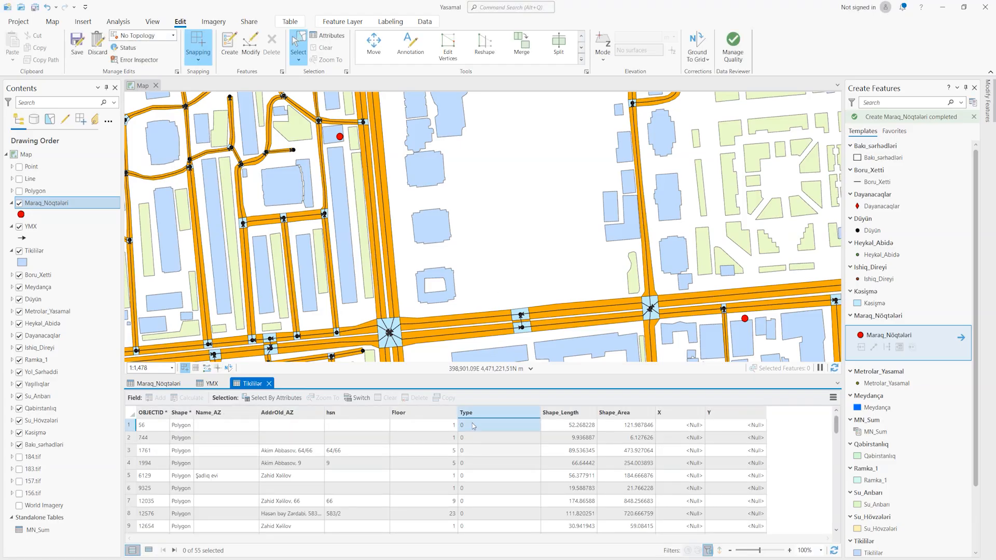
- Select the building with the courtyard hole and show only its record to check the calculated Type value
{"action": "left_click", "coordinate": [433, 285]}
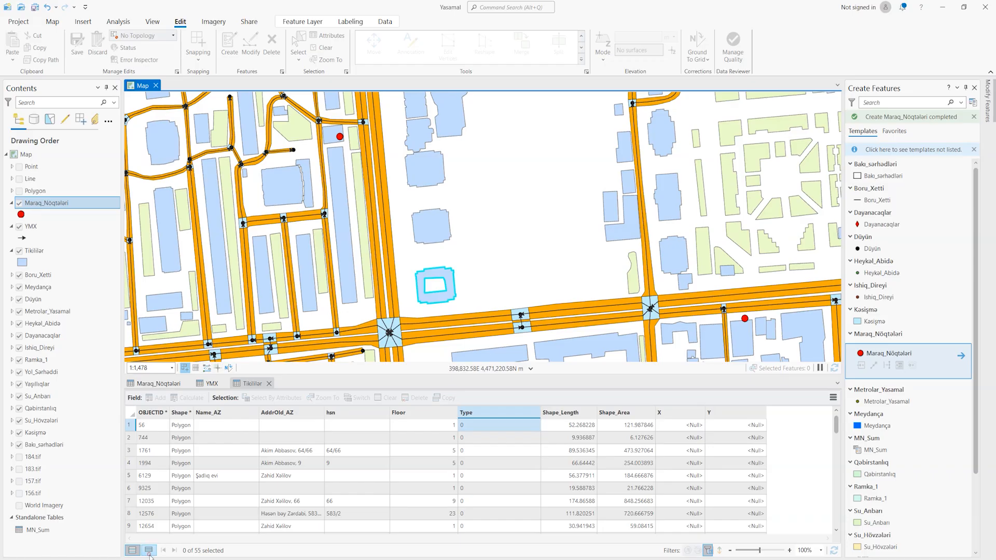
{"action": "left_click", "coordinate": [569, 433]}
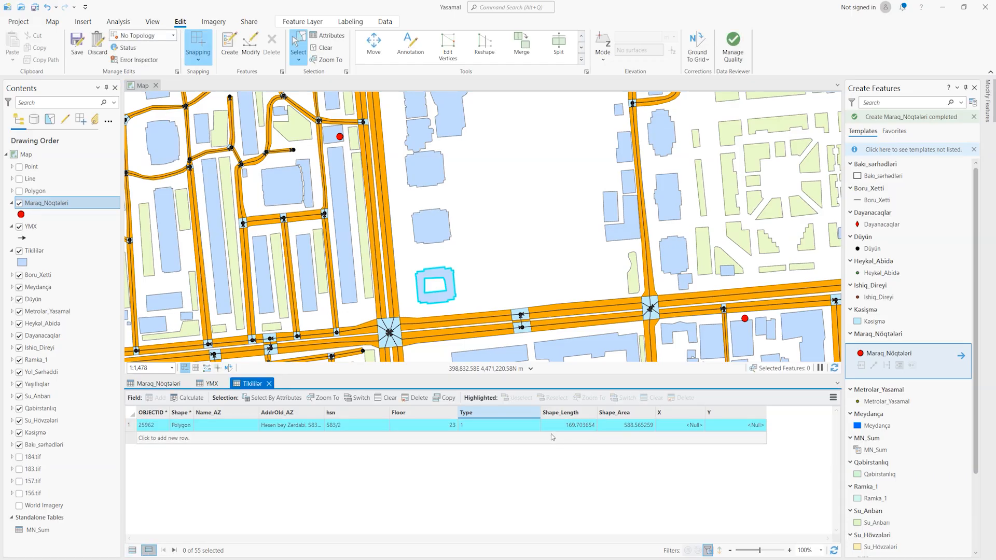
{"action": "scroll", "coordinate": [442, 303], "scroll_direction": "up", "scroll_amount": 4}
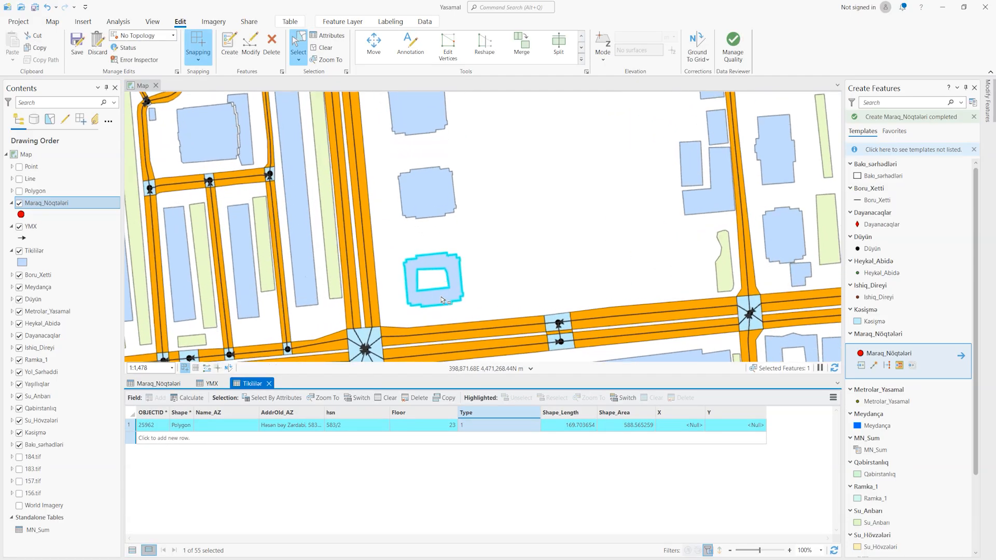
- Review the Number of holes property for the Type field in Calculate Geometry against the selected building's courtyard hole, without running it
{"action": "left_click_drag", "start_coordinate": [495, 277], "coordinate": [500, 249]}
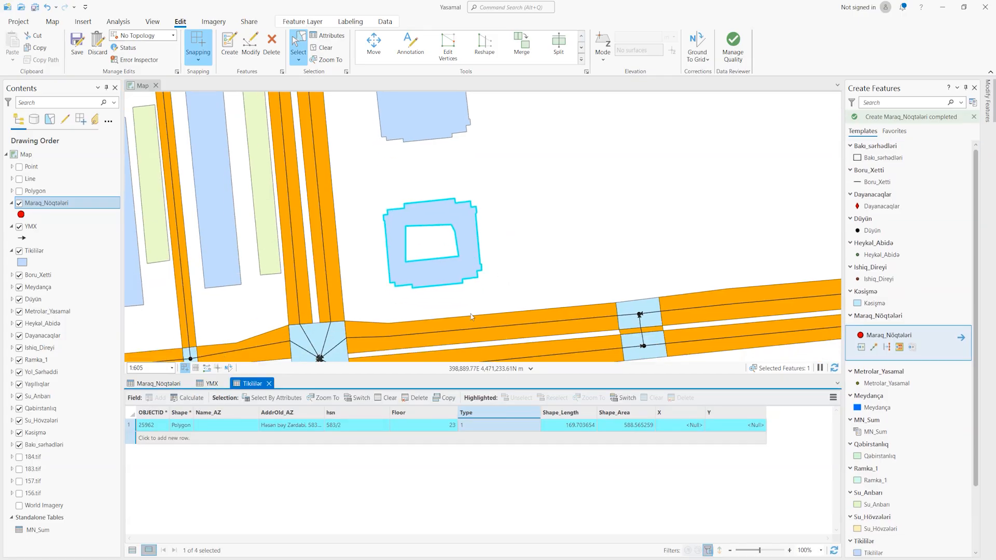
{"action": "right_click", "coordinate": [493, 416]}
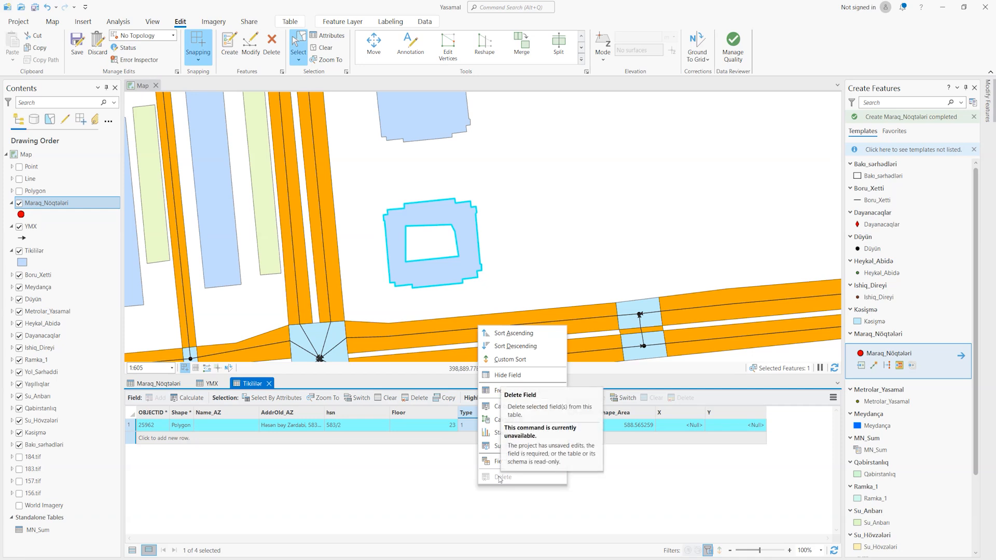
{"action": "left_click", "coordinate": [509, 421]}
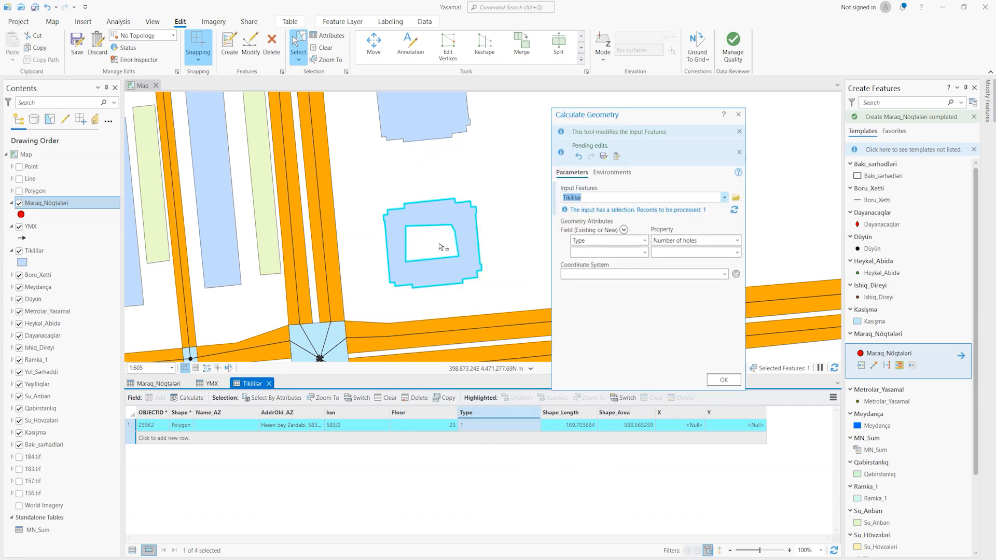
{"action": "left_click", "coordinate": [737, 114]}
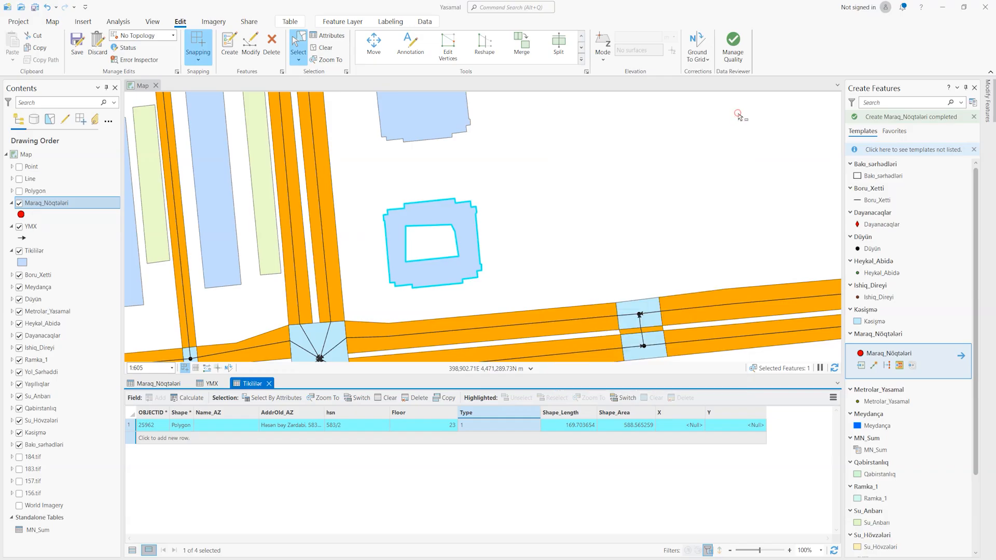
- Discard all pending edits, including the courtyard hole and the calculated Type values of the Tikililər buildings
{"action": "left_click", "coordinate": [96, 43]}
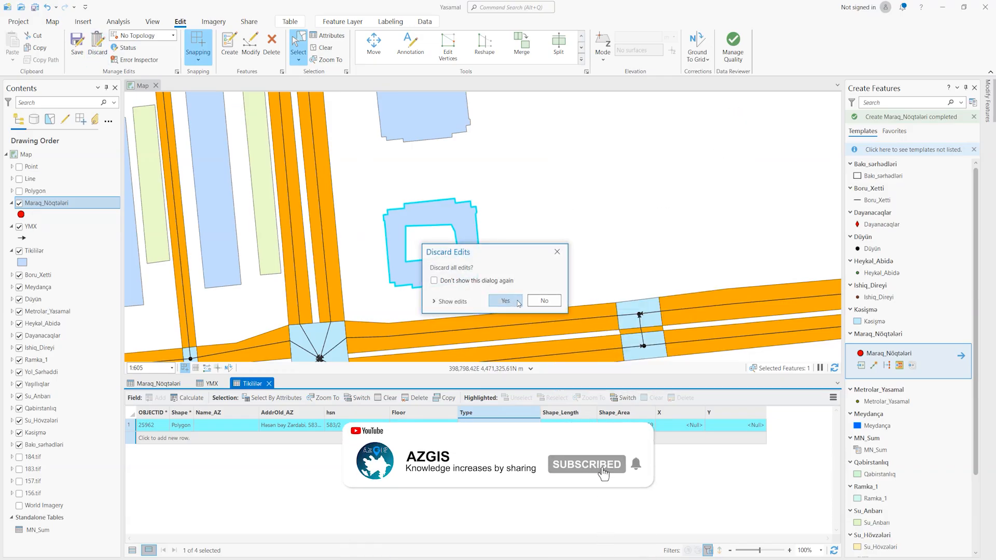
{"action": "left_click", "coordinate": [544, 300]}
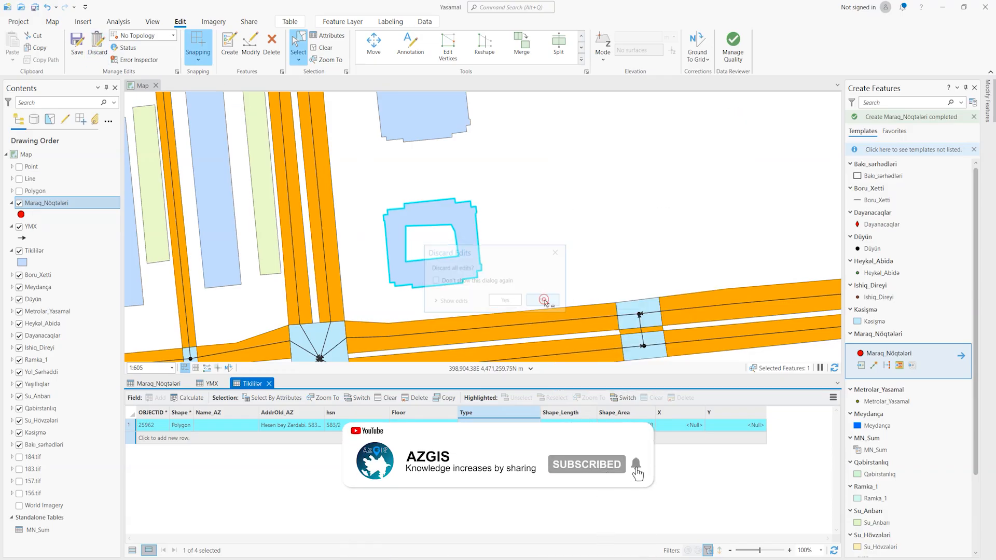
{"action": "left_click", "coordinate": [96, 43]}
{"action": "left_click", "coordinate": [505, 300]}
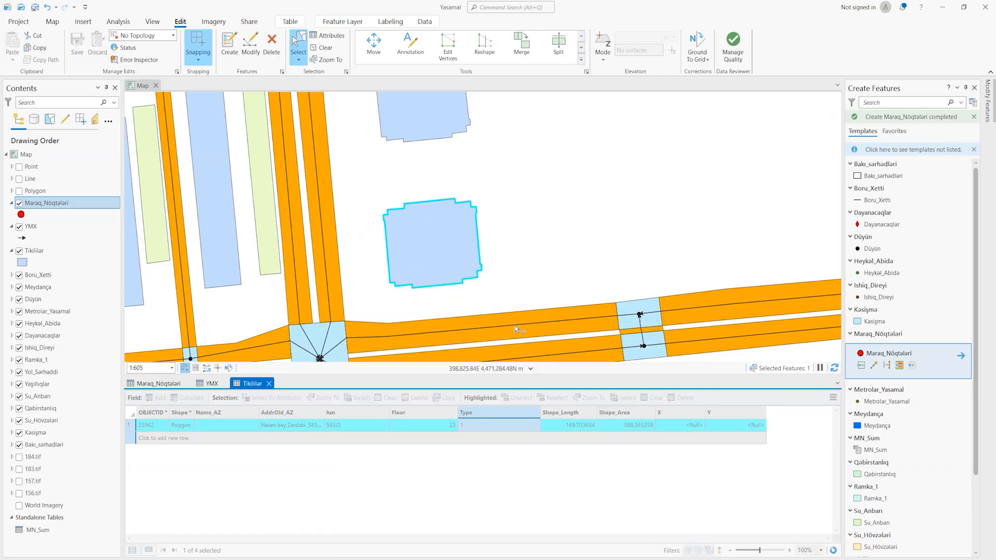
- Clear the selection of the building north of the main road
{"action": "scroll", "coordinate": [511, 335], "scroll_direction": "up", "scroll_amount": 3}
{"action": "scroll", "coordinate": [423, 324], "scroll_direction": "down", "scroll_amount": 5}
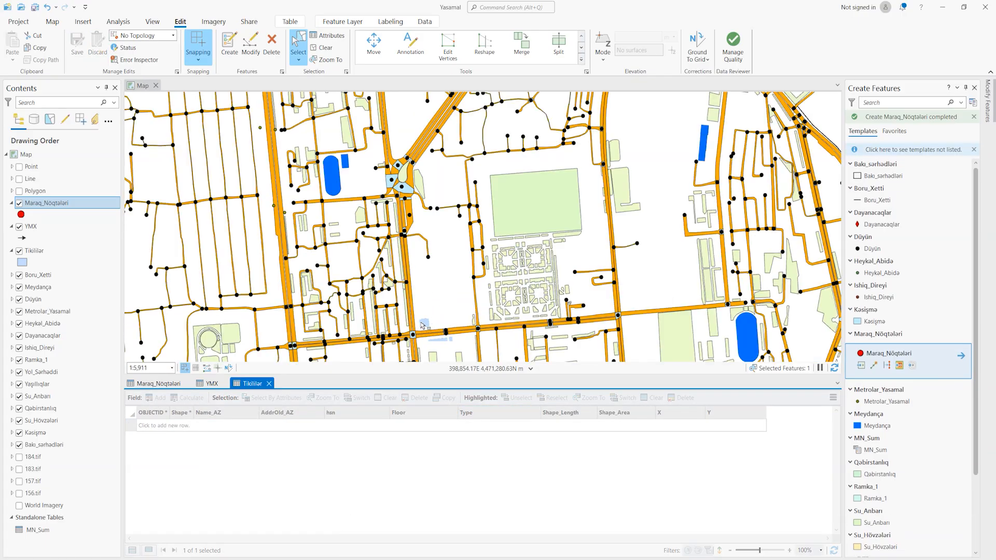
{"action": "scroll", "coordinate": [423, 324], "scroll_direction": "up", "scroll_amount": 1}
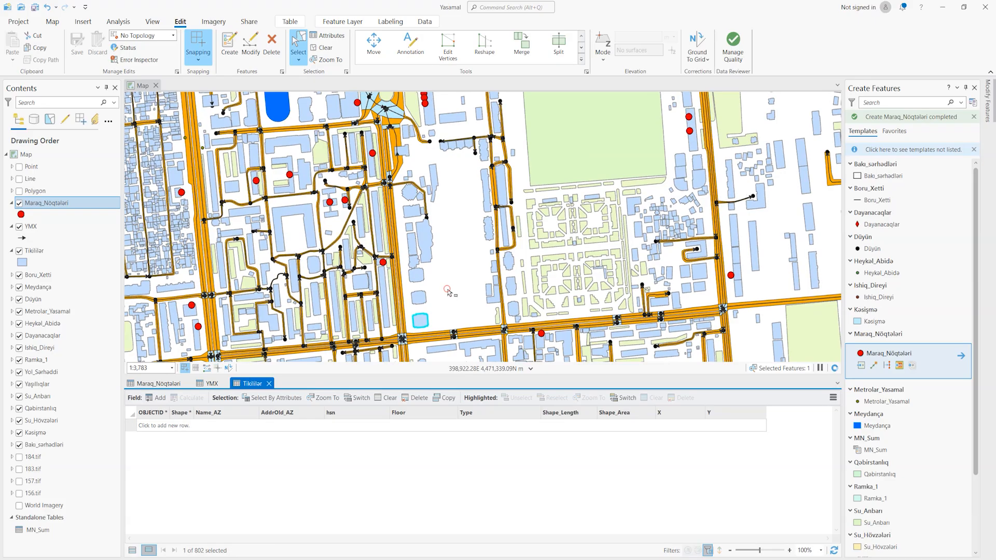
{"action": "left_click", "coordinate": [466, 305]}
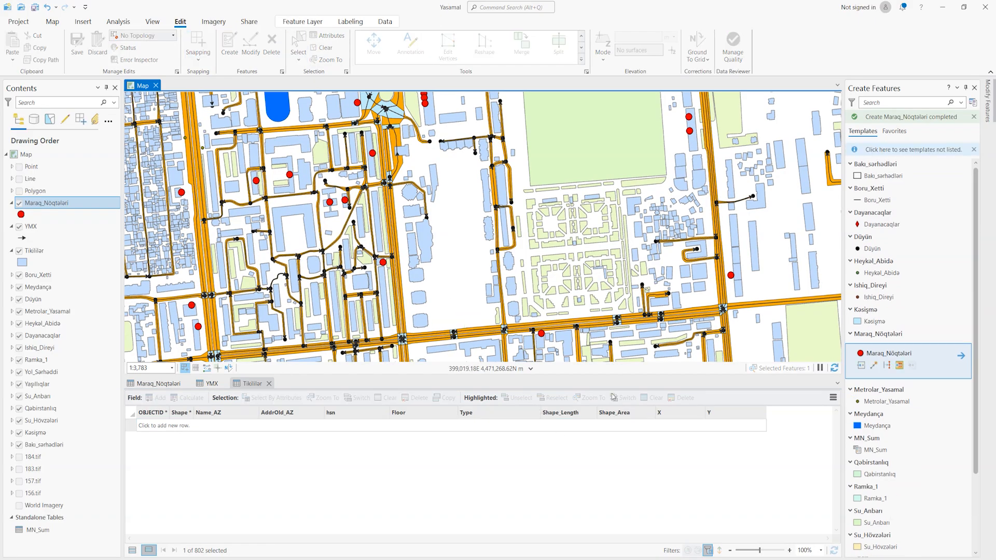
{"action": "left_click", "coordinate": [833, 400]}
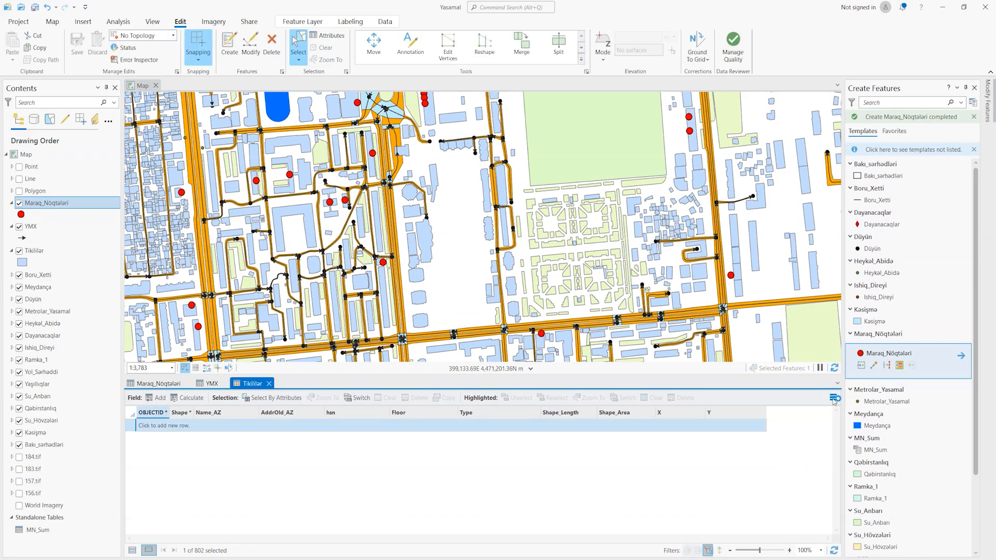
{"action": "left_click", "coordinate": [833, 400]}
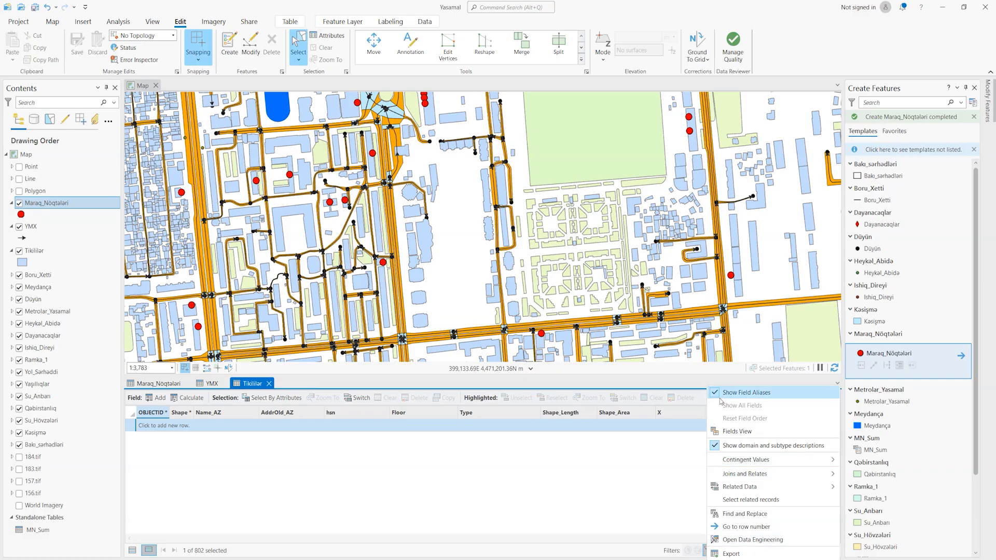
{"action": "left_click", "coordinate": [622, 470]}
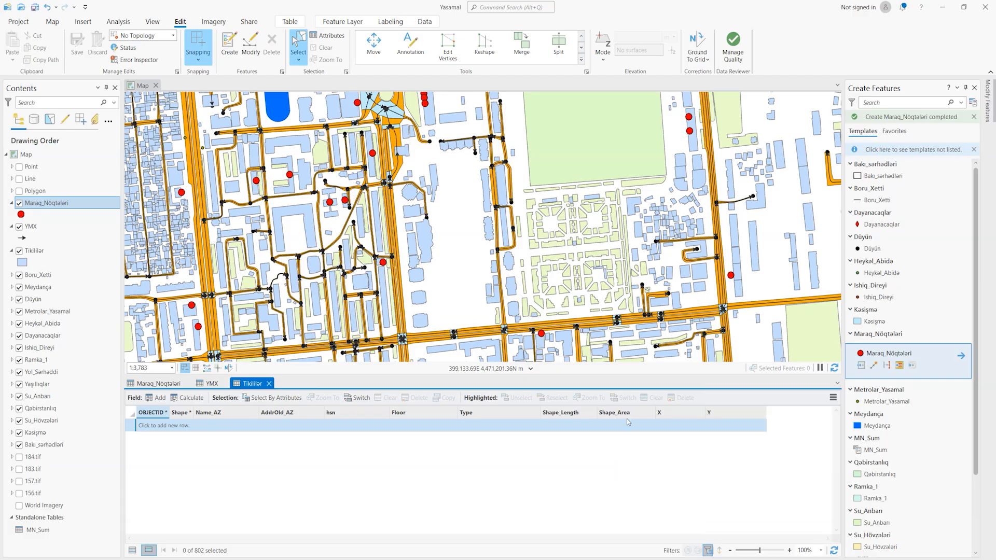